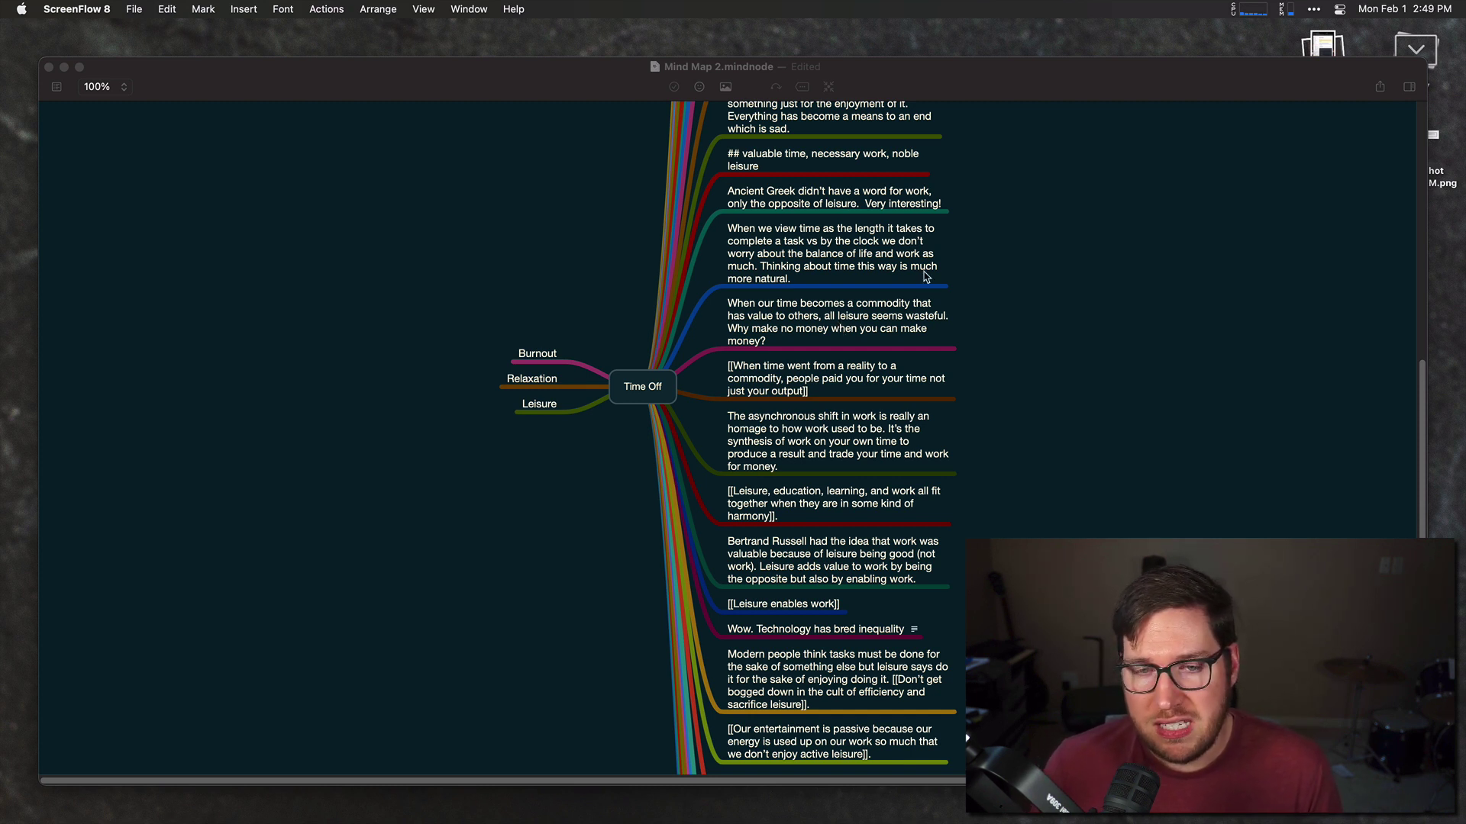
Review the unsorted notes around Time Off and the Burnout, Relaxation and Leisure branches.
scroll(926, 276, "up", 20)
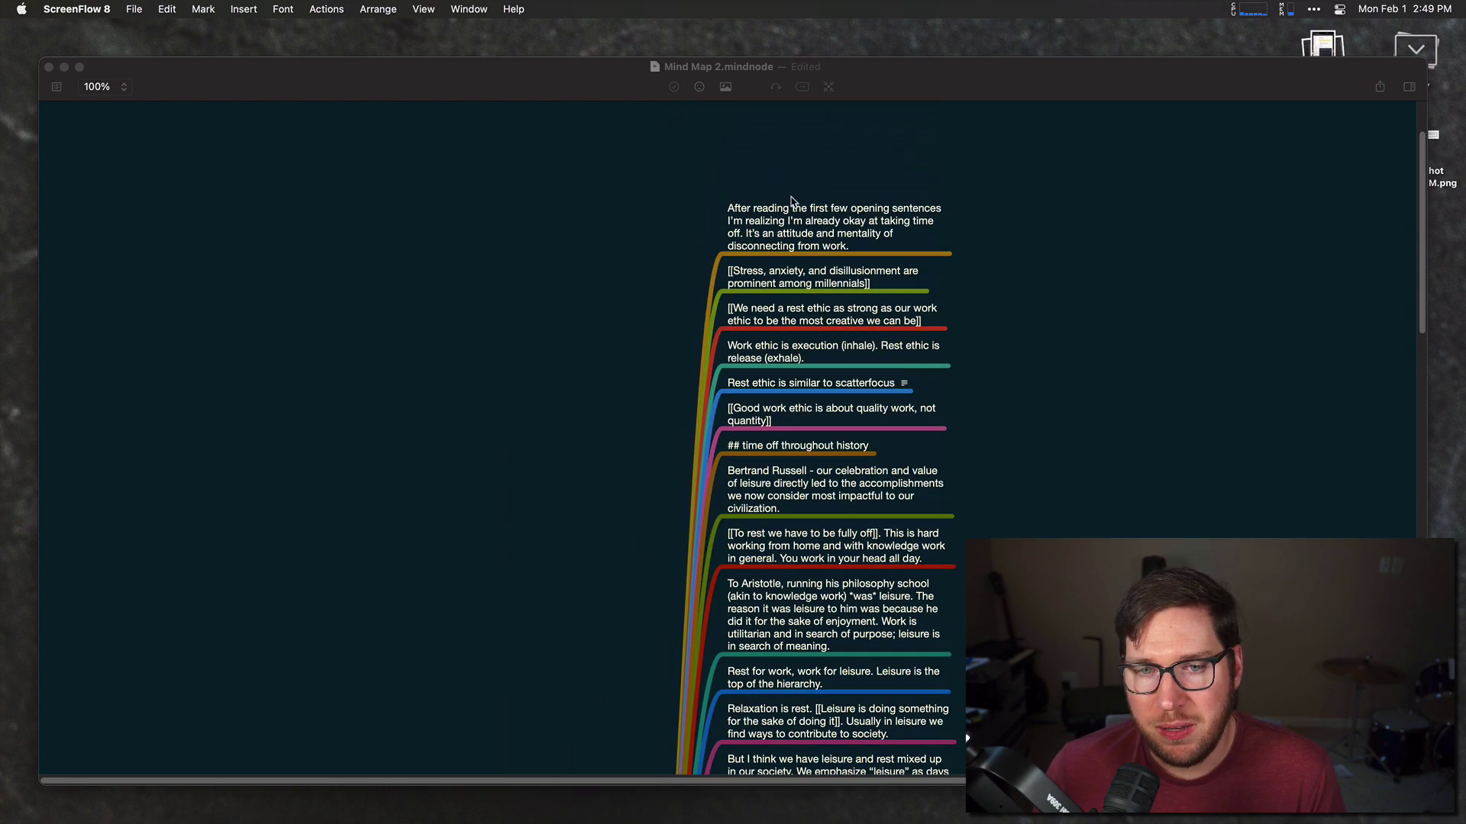
left_click(851, 223)
scroll(1026, 374, "down", 20)
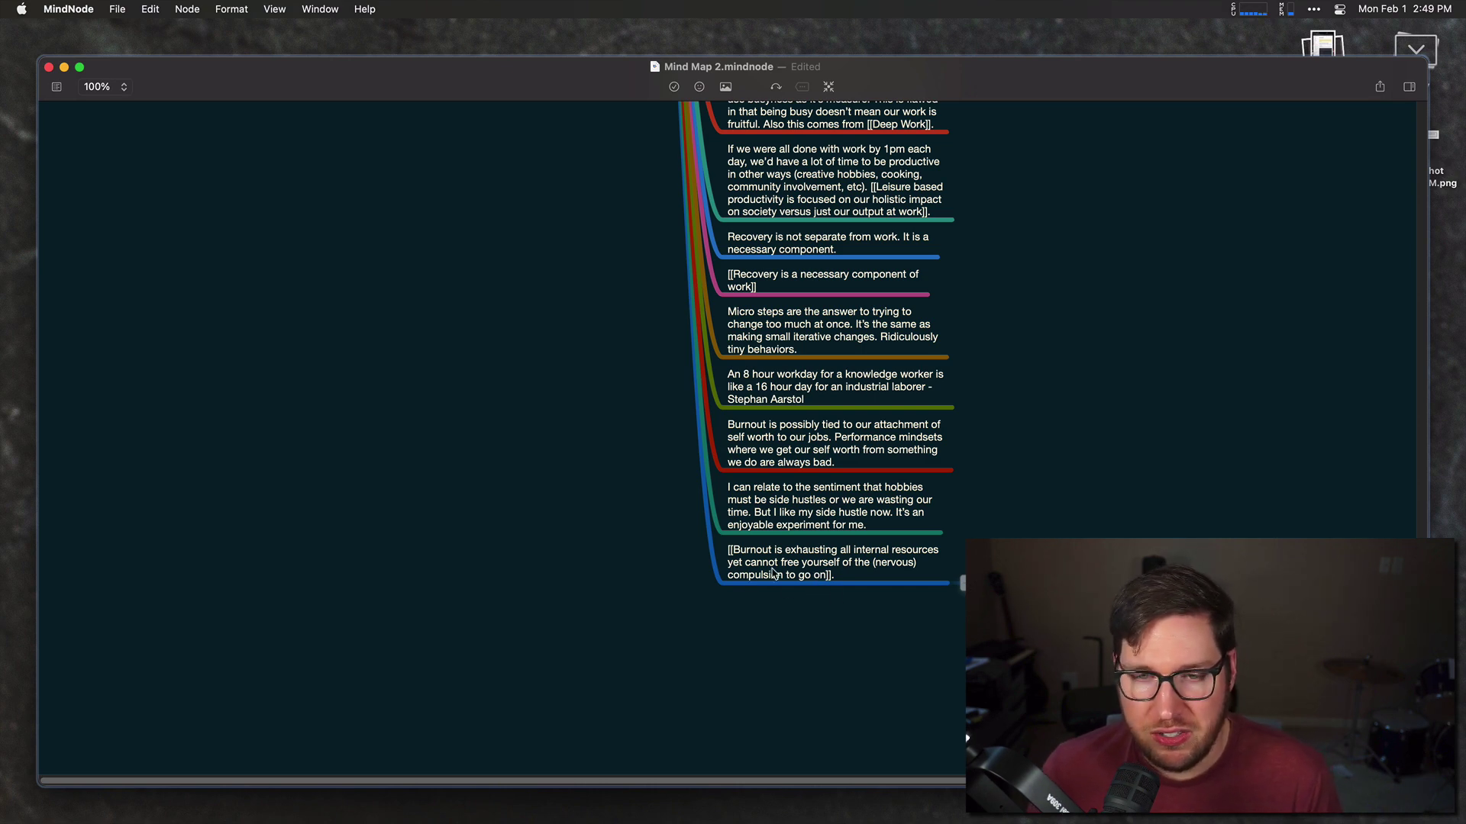
scroll(773, 572, "up", 10)
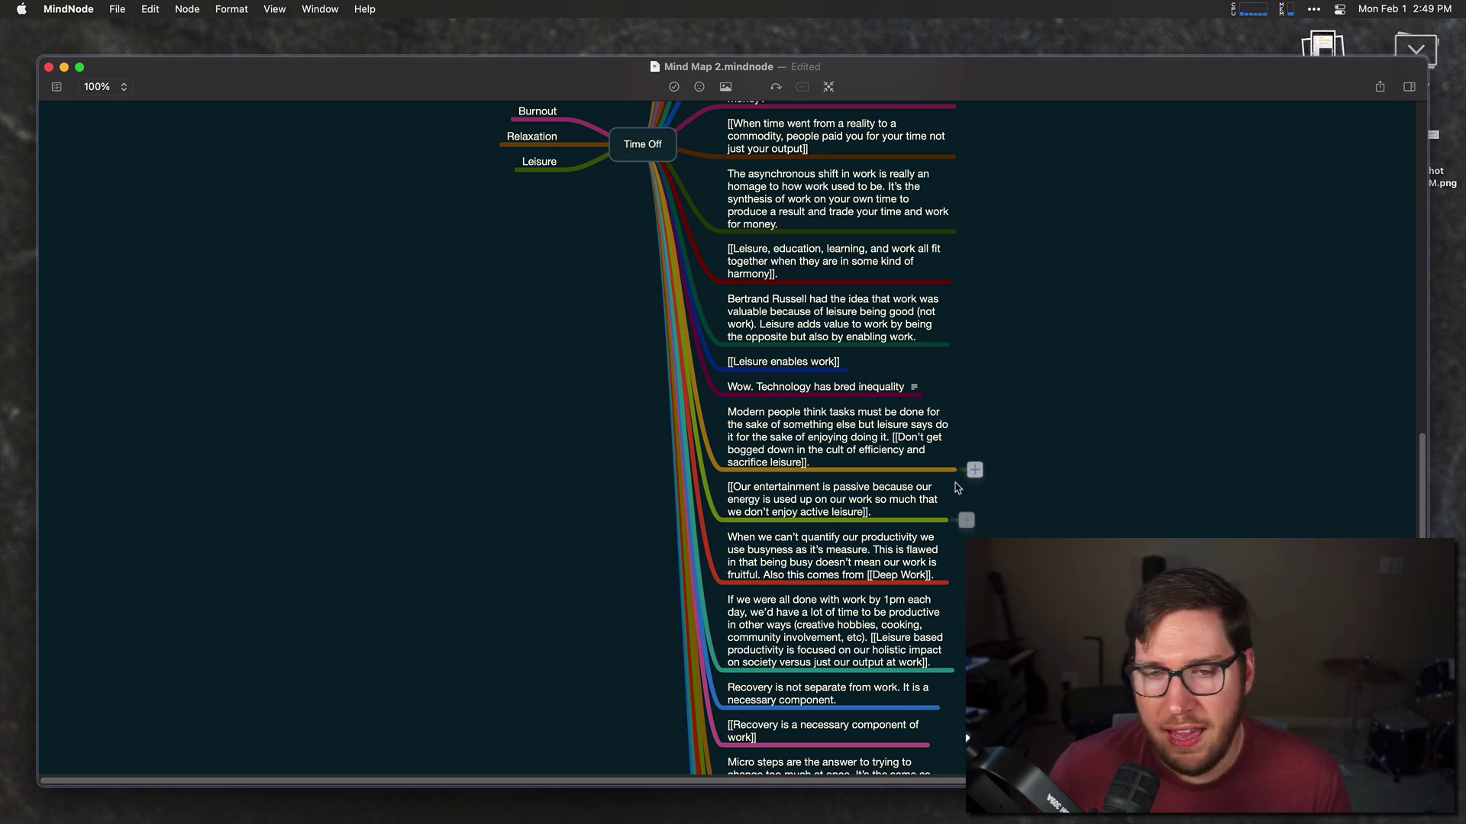
scroll(957, 487, "up", 5)
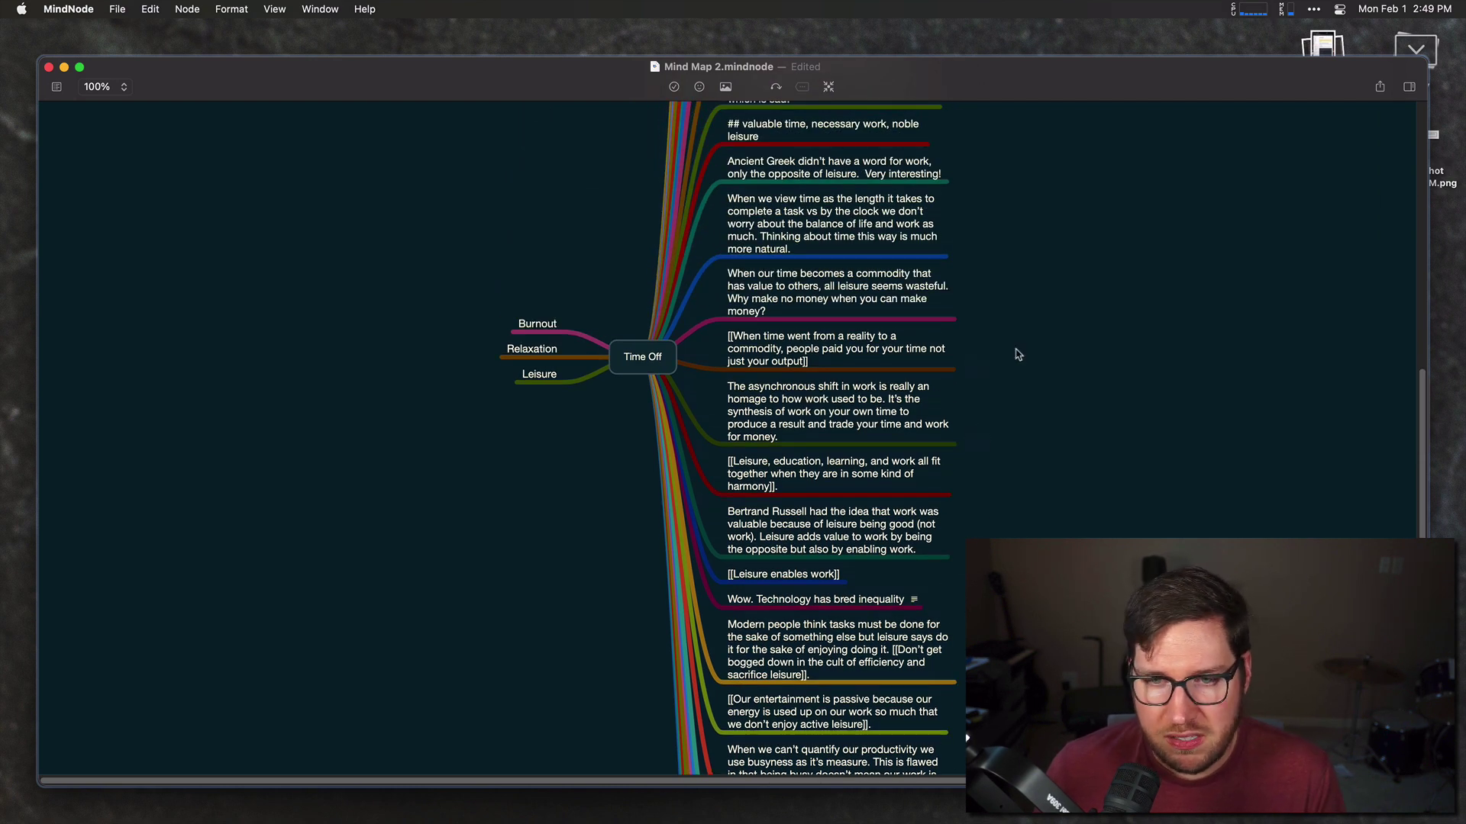
scroll(1035, 401, "up", 3)
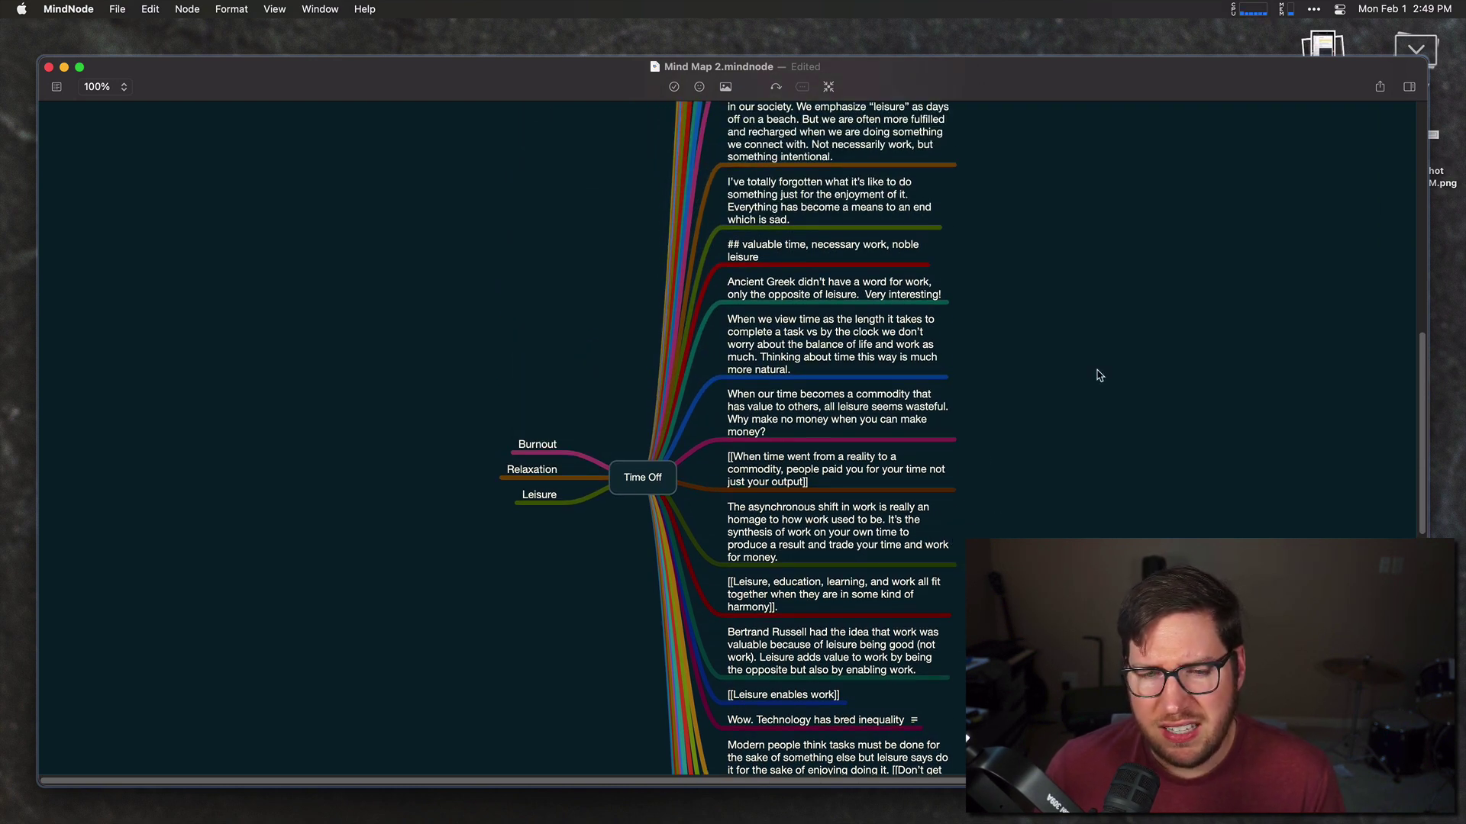
scroll(1030, 402, "up", 5)
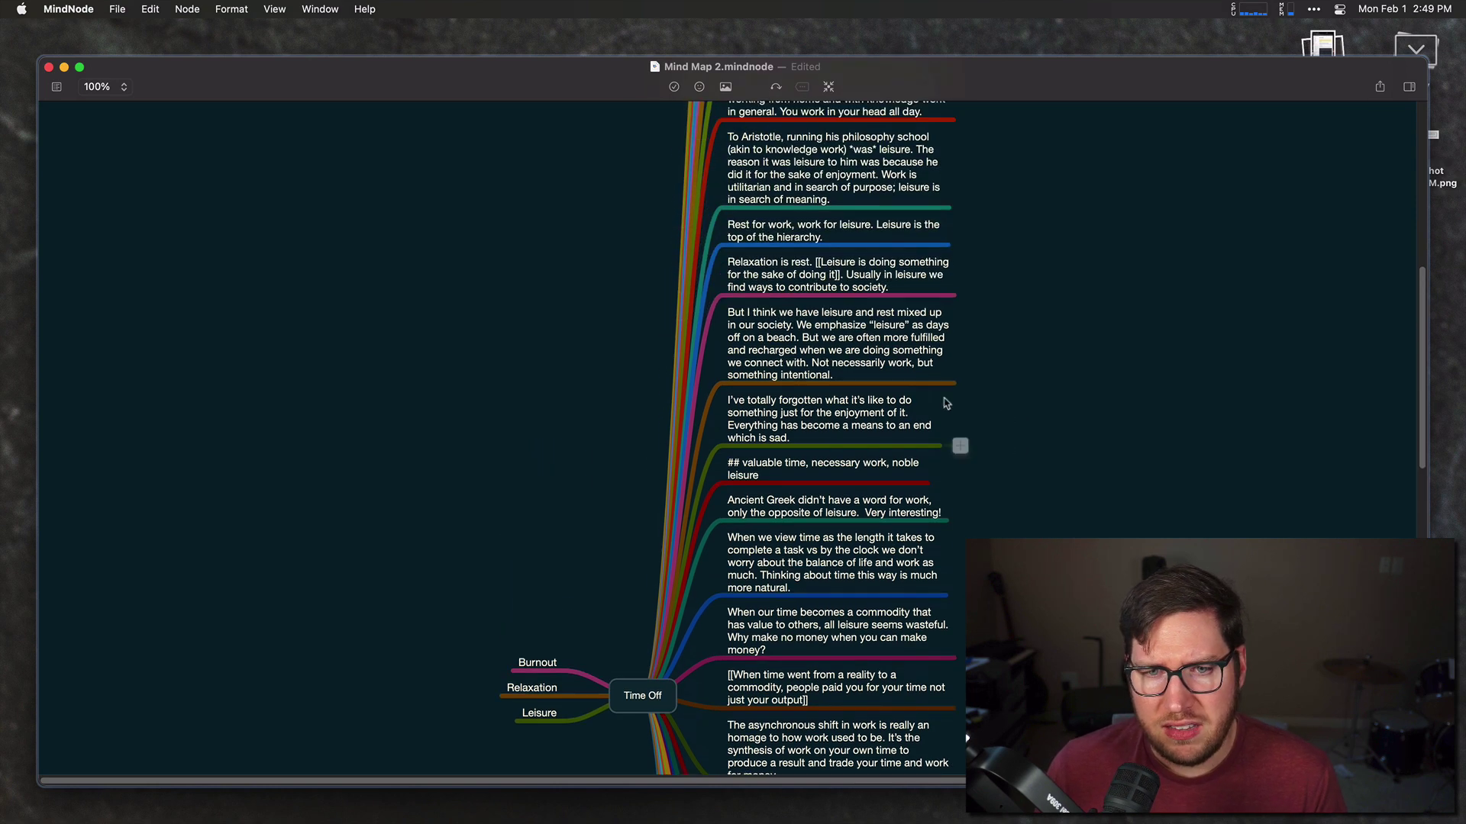
scroll(939, 458, "down", 4)
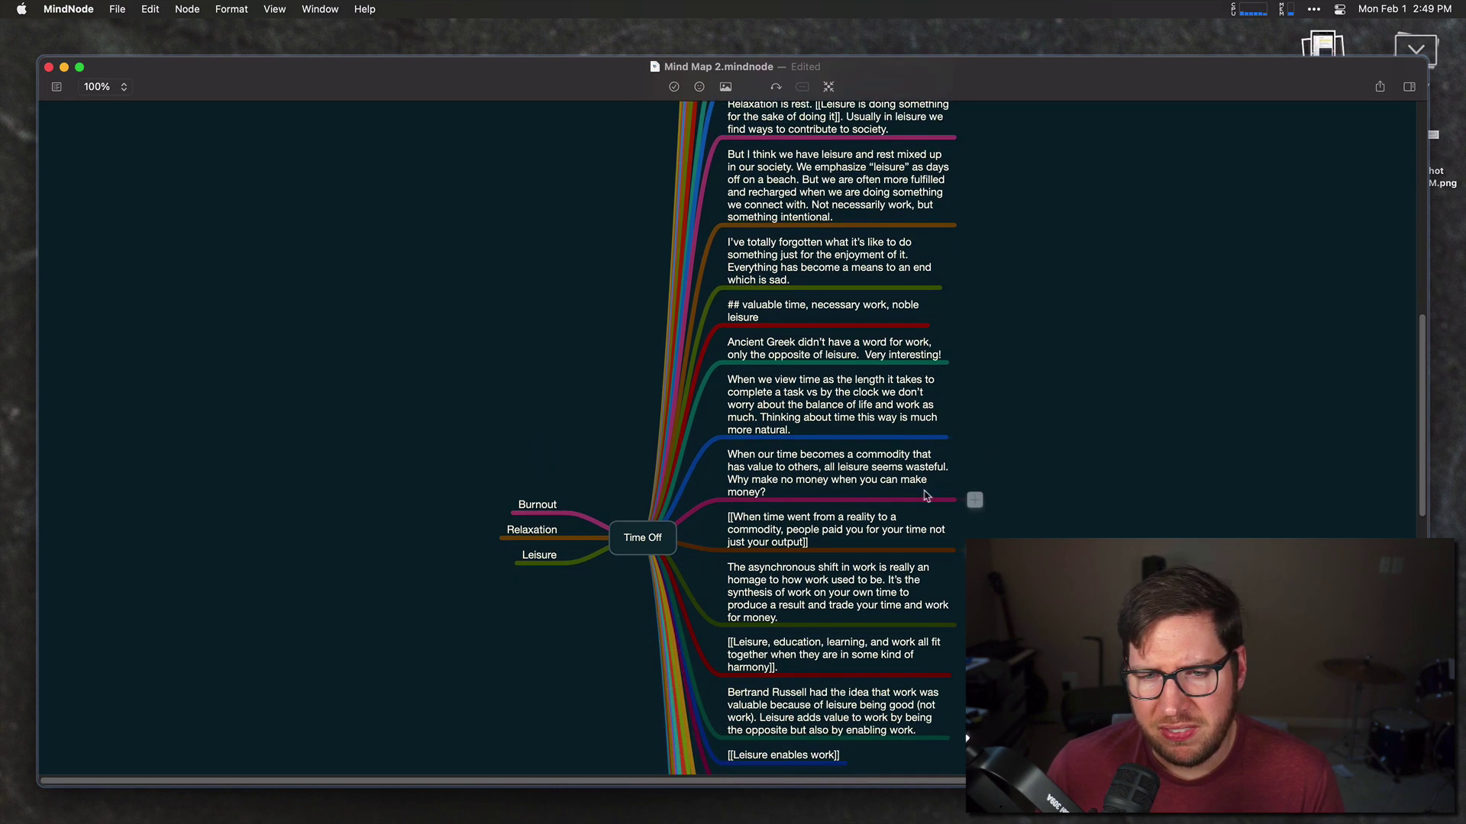
left_click_drag(456, 479, 588, 624)
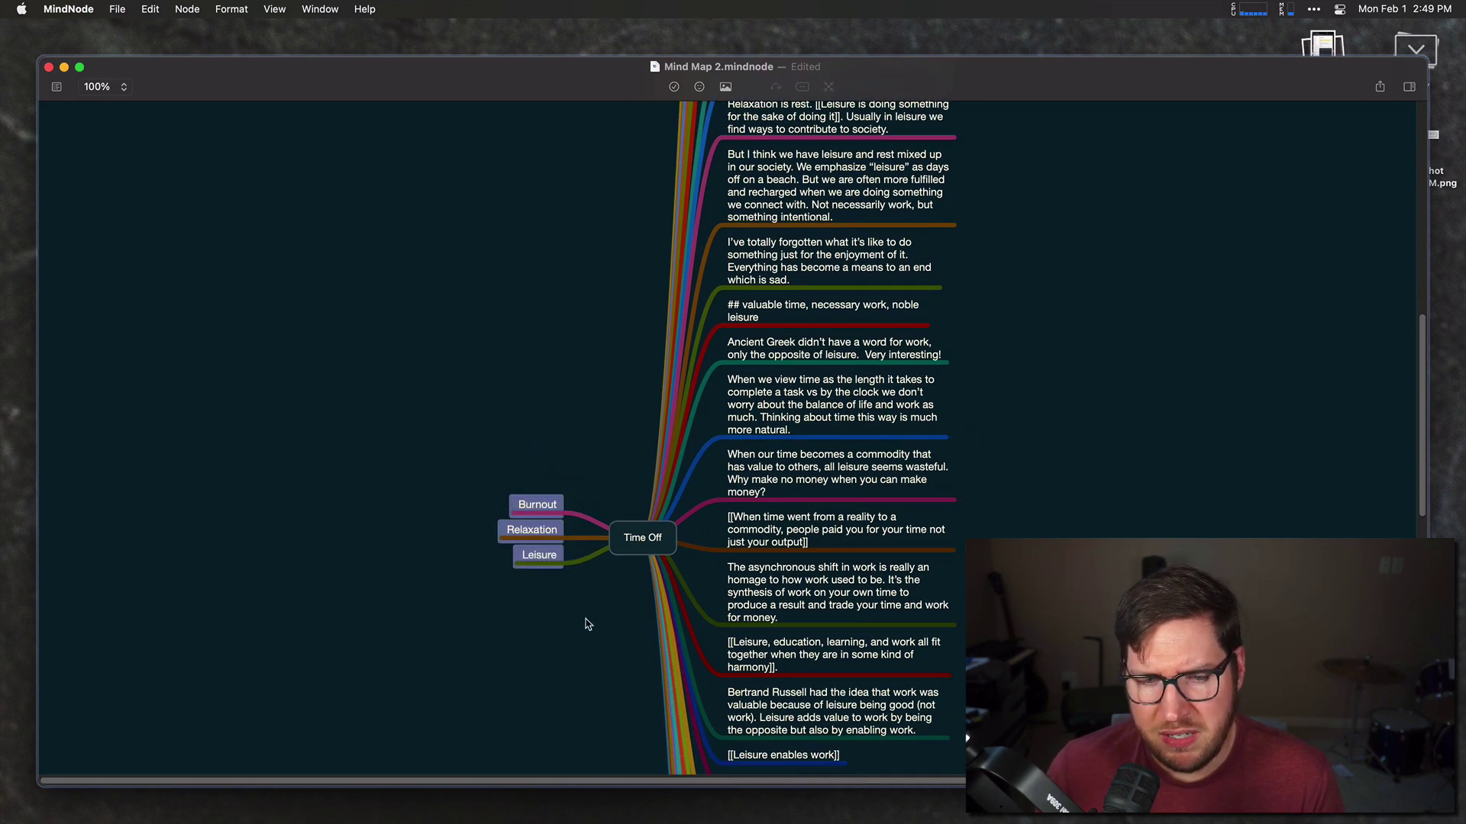
left_click(588, 625)
scroll(553, 586, "up", 10)
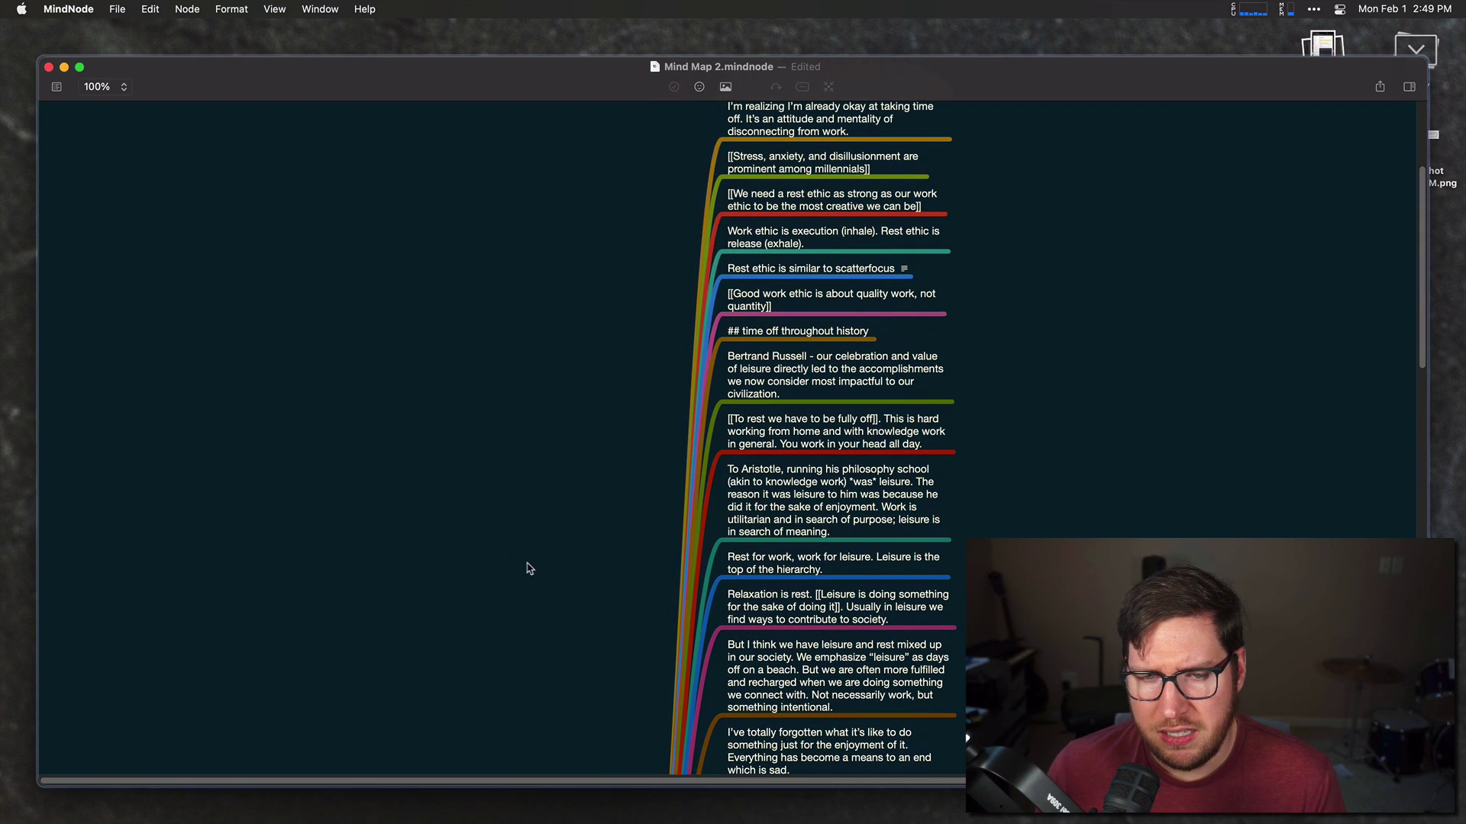
scroll(557, 565, "down", 10)
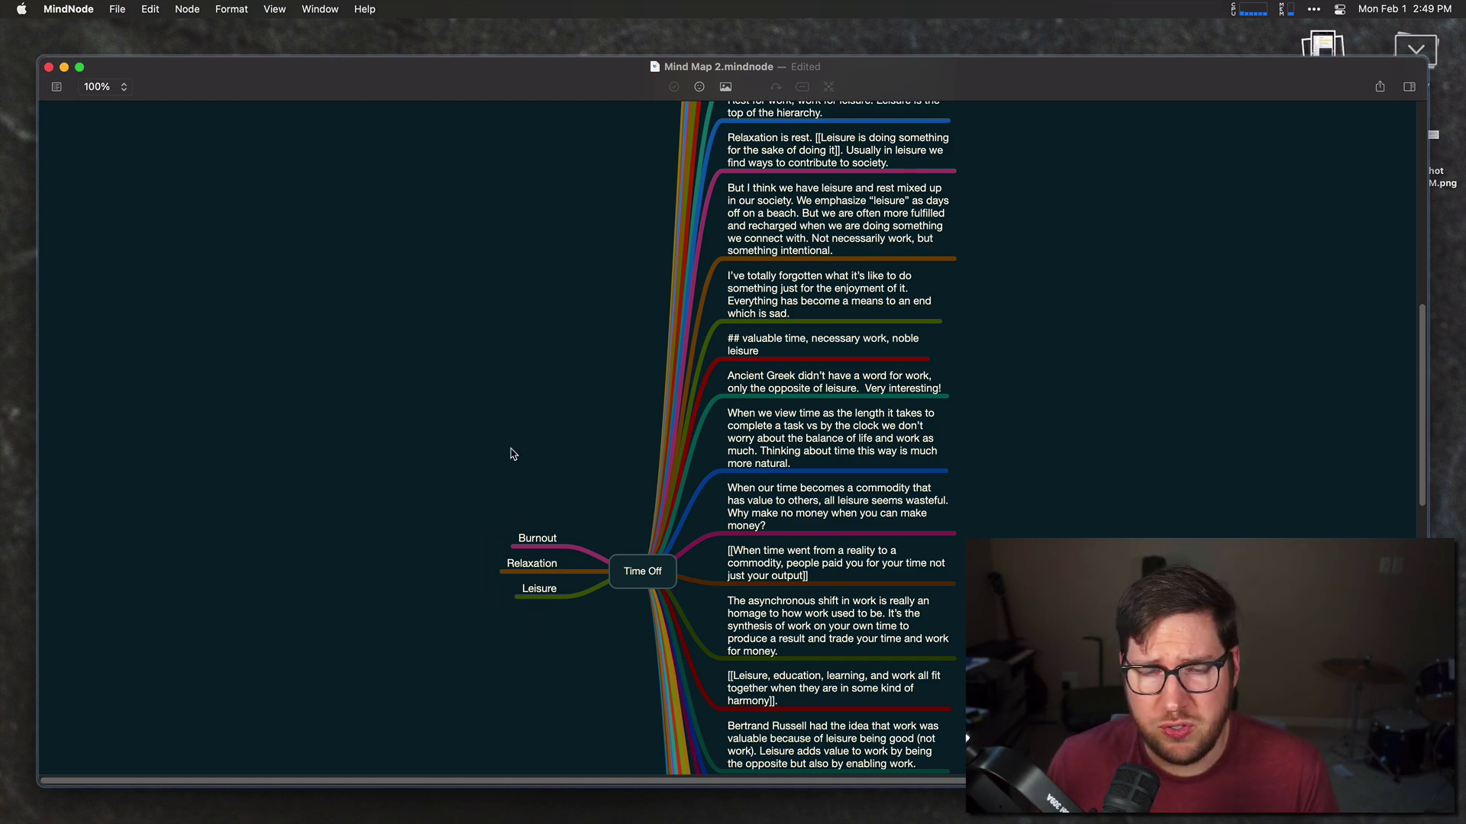
Move the "Stress, anxiety, and disillusionment" note under Burnout and add a Time branch to Time Off.
scroll(515, 470, "up", 6)
scroll(518, 485, "up", 6)
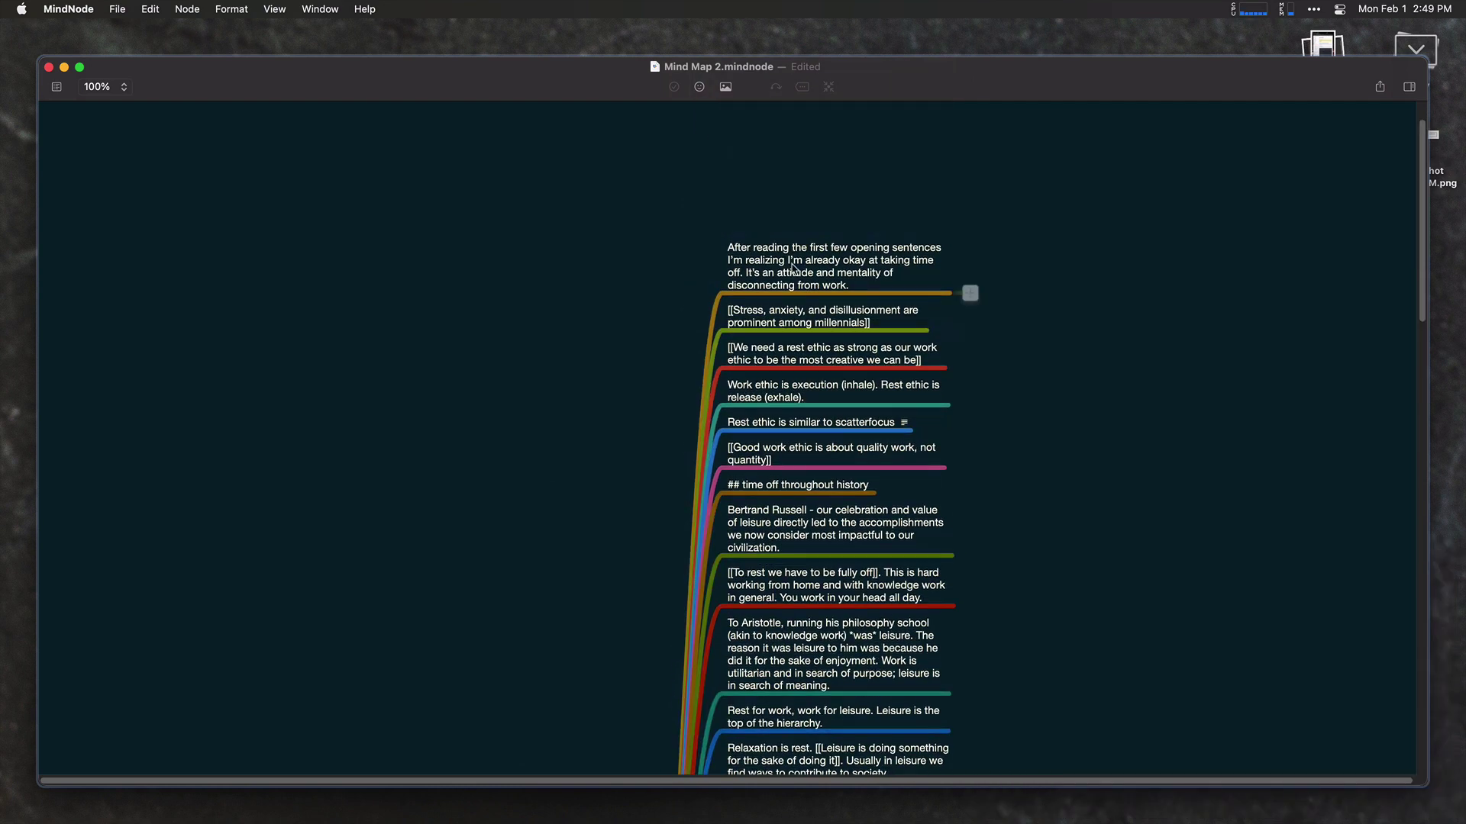
left_click_drag(764, 313, 537, 388)
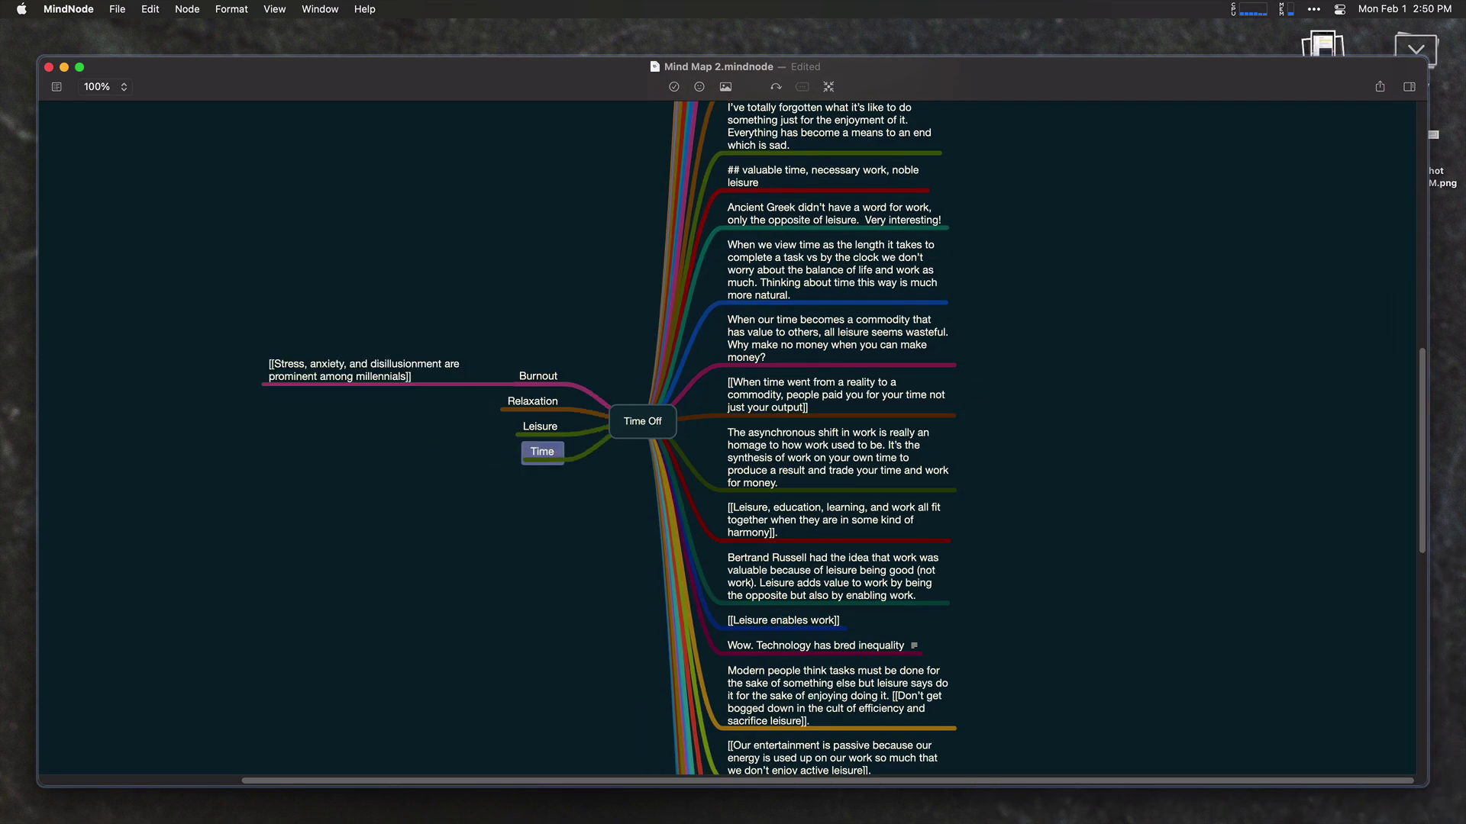
Move the "Ancient Greek" and "Leisure, education, learning" notes under Leisure, and the two time-as-commodity notes under Time.
left_click_drag(832, 213, 539, 438)
left_click_drag(832, 337, 539, 455)
left_click_drag(794, 298, 542, 488)
left_click(882, 403)
left_click_drag(836, 439, 539, 416)
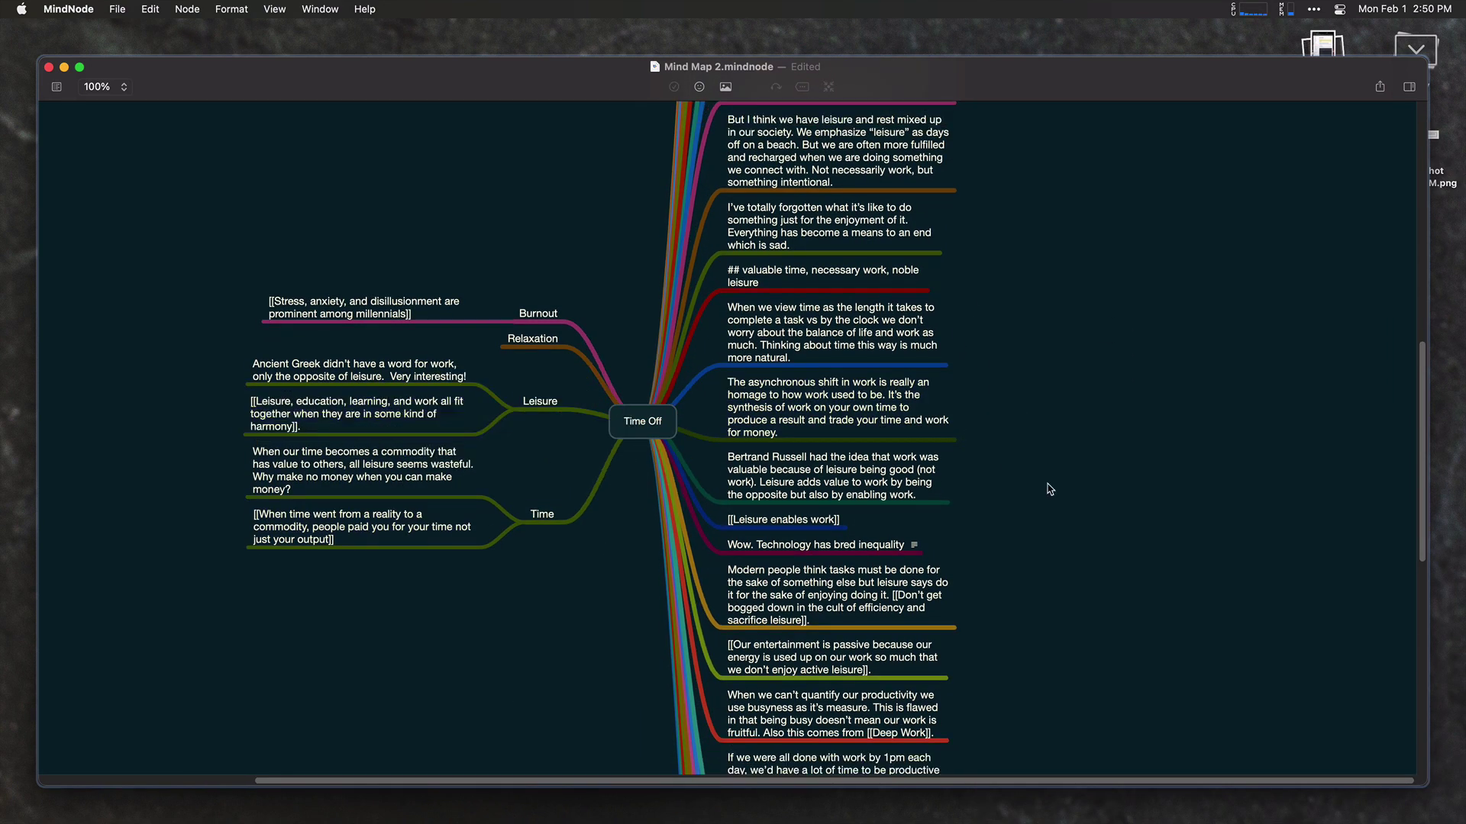
Move the Bertrand Russell leisure-value, "Leisure enables work" and "Modern people think" notes under Leisure, and add an Enjoyment branch.
left_click_drag(832, 492, 538, 458)
left_click_drag(787, 534, 539, 489)
left_click(813, 534)
left_click_drag(883, 570, 550, 496)
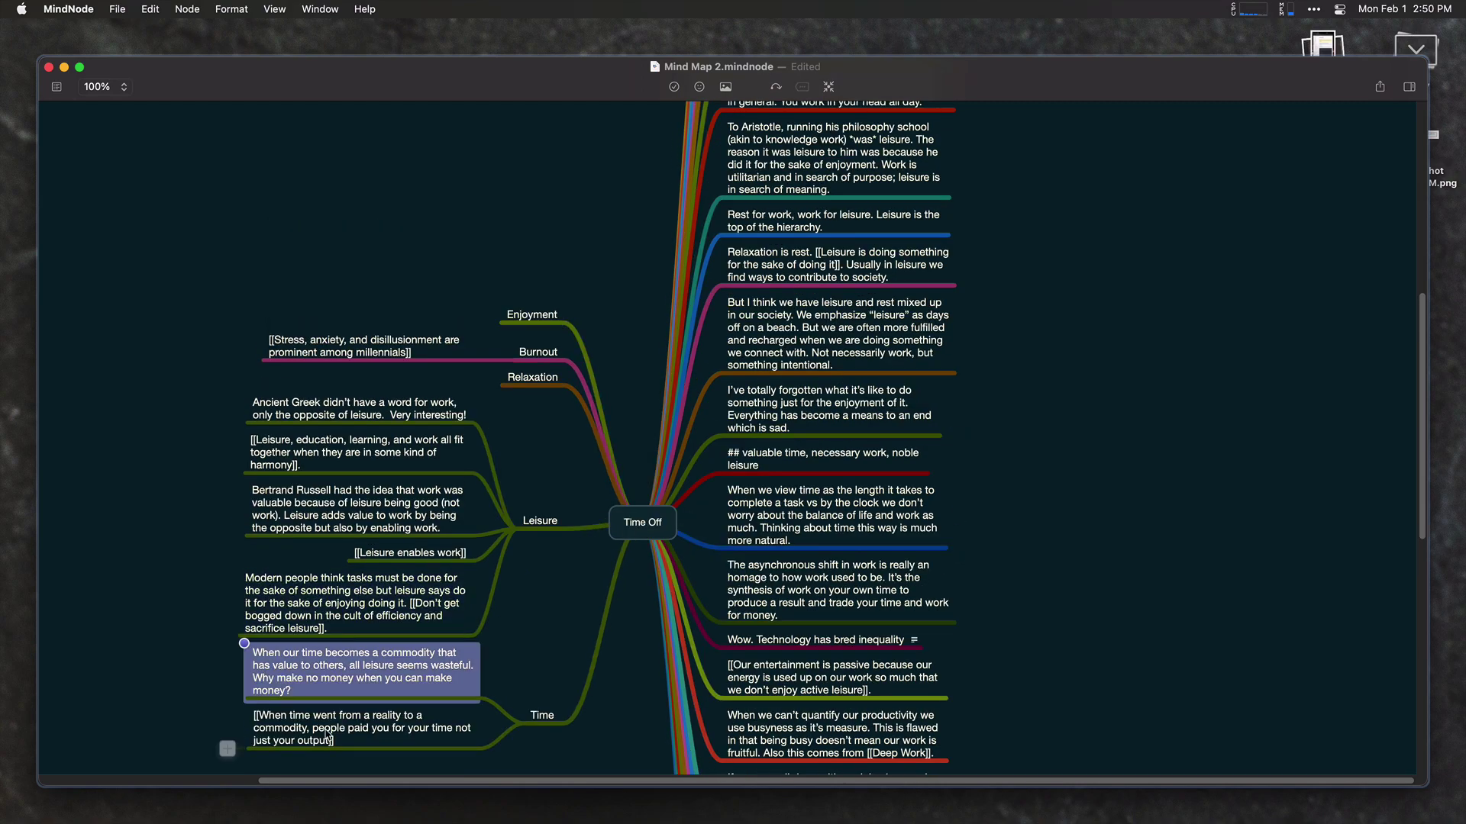
File the "Modern people" and "totally forgotten" notes under Enjoyment, the two leisure-versus-rest notes under Relaxation, and "Rest for work" under Leisure.
left_click_drag(351, 584, 534, 283)
left_click_drag(817, 409, 535, 458)
left_click_drag(832, 329, 534, 466)
left_click_drag(832, 256, 733, 543)
Group the four work ethic and rest ethic notes under a new Ethic branch.
scroll(733, 458, "up", 5)
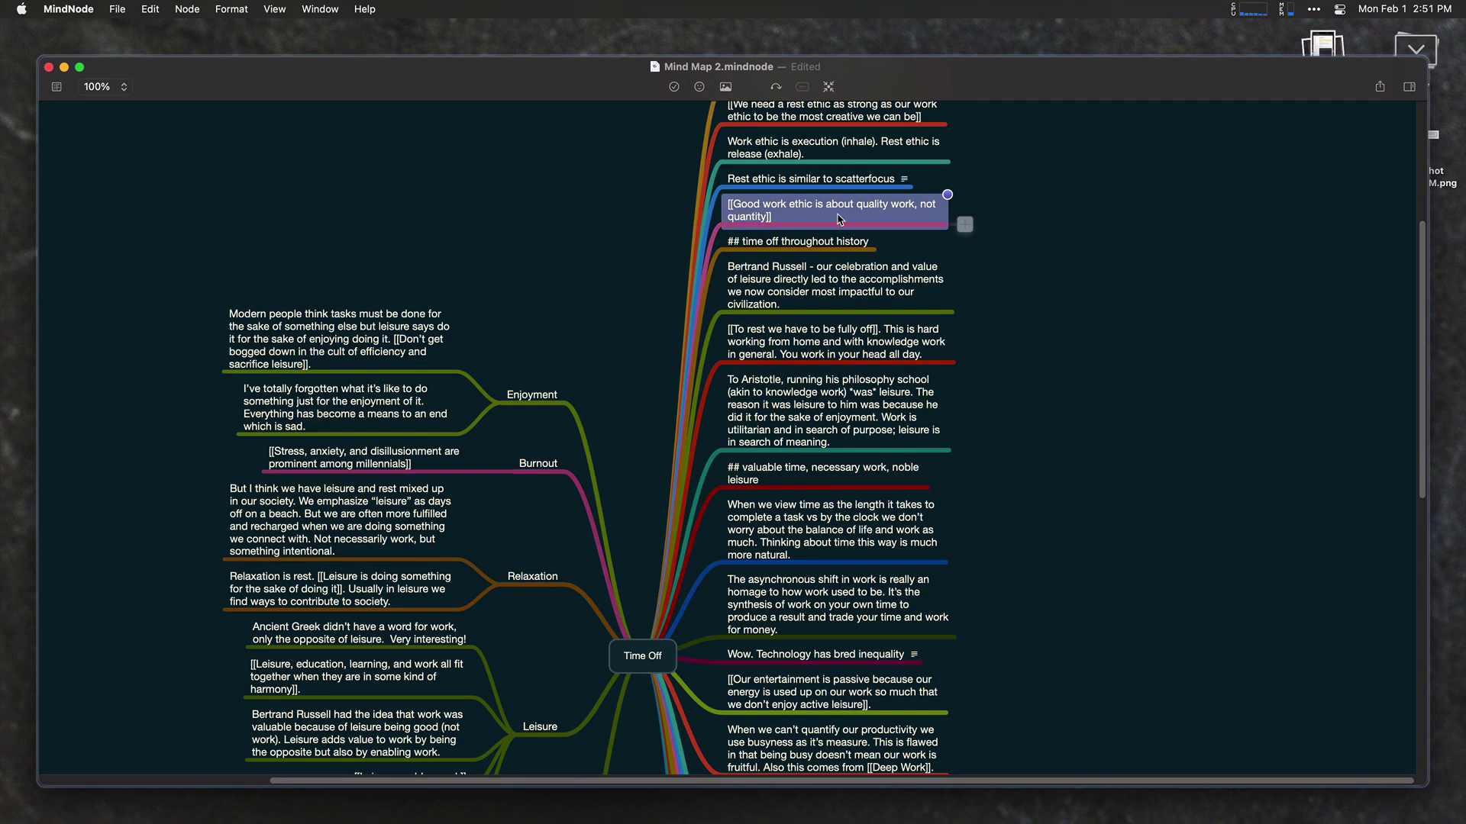
left_click(810, 250)
left_click(880, 281, "shift")
Sort the remaining burnout notes under Burnout, the 1pm workday note under Time, and the two recovery notes under a new Recovery branch.
scroll(880, 281, "down", 10)
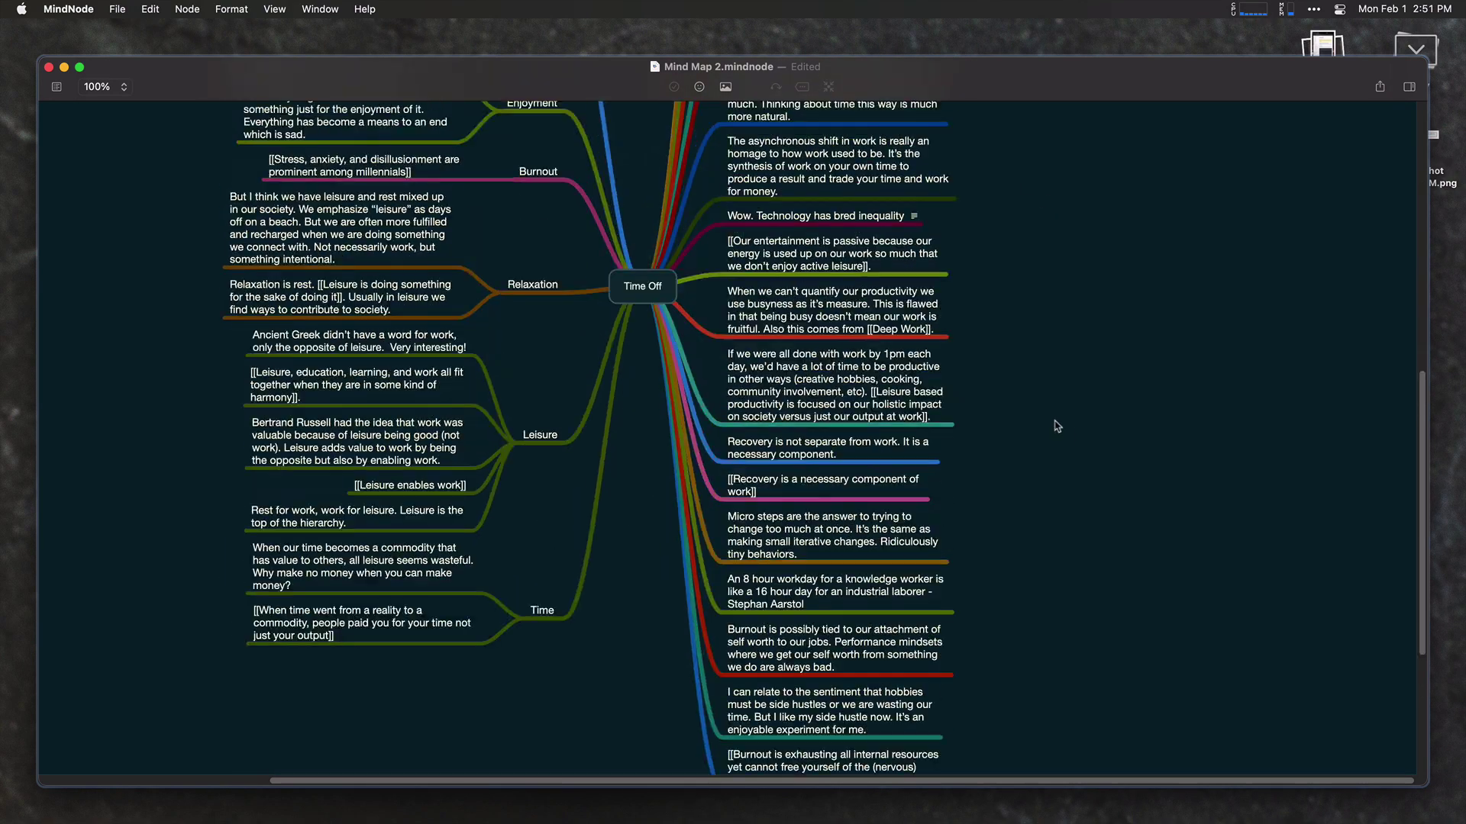
left_click_drag(863, 328, 535, 643)
left_click(862, 330)
left_click_drag(832, 565, 538, 338)
Group all the remaining unsorted notes under a new Misc branch and fold it.
scroll(1113, 500, "up", 4)
left_click_drag(1113, 500, 763, 152)
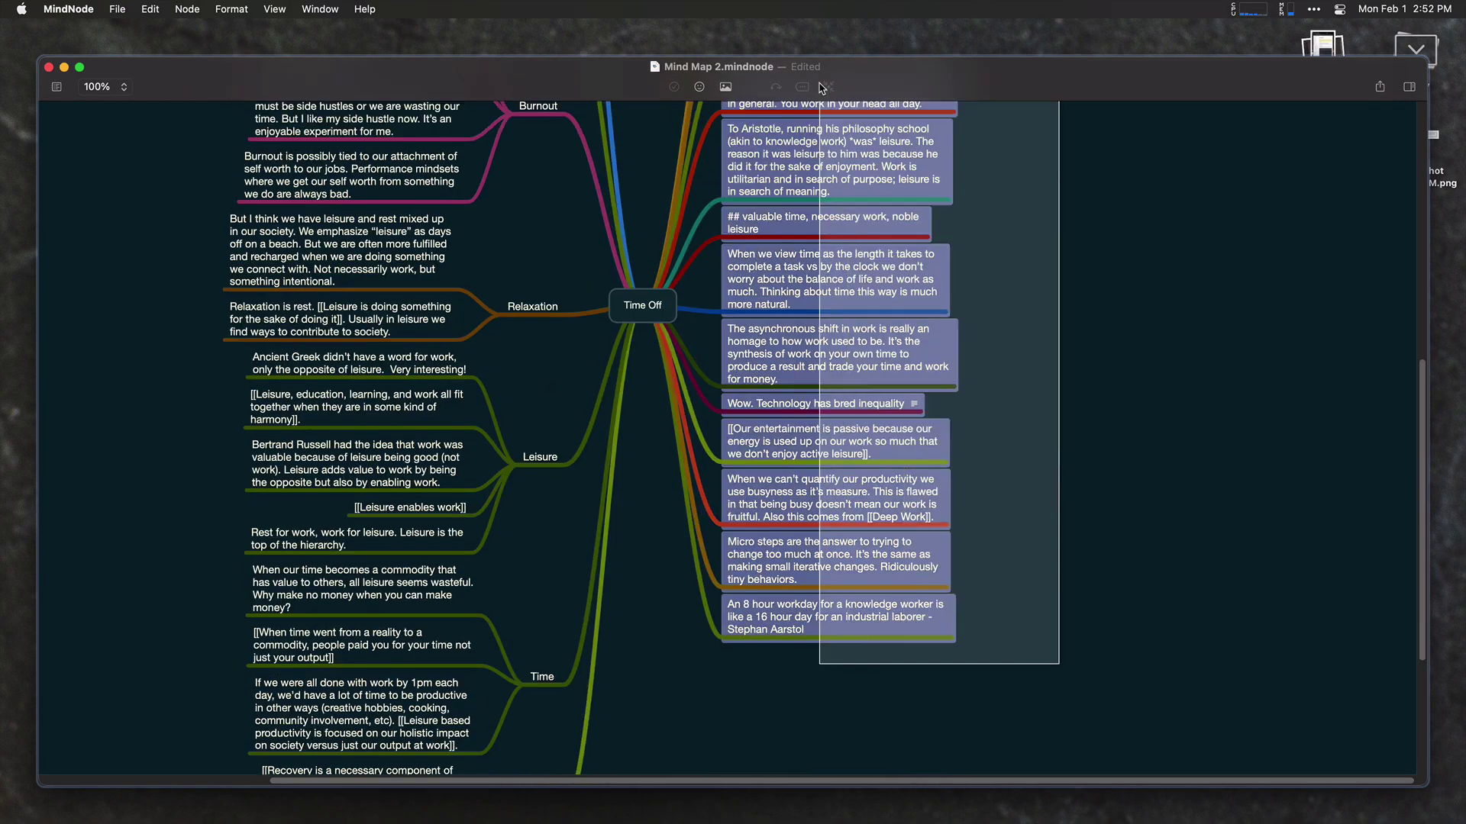
type("Misc")
key("super+slash")
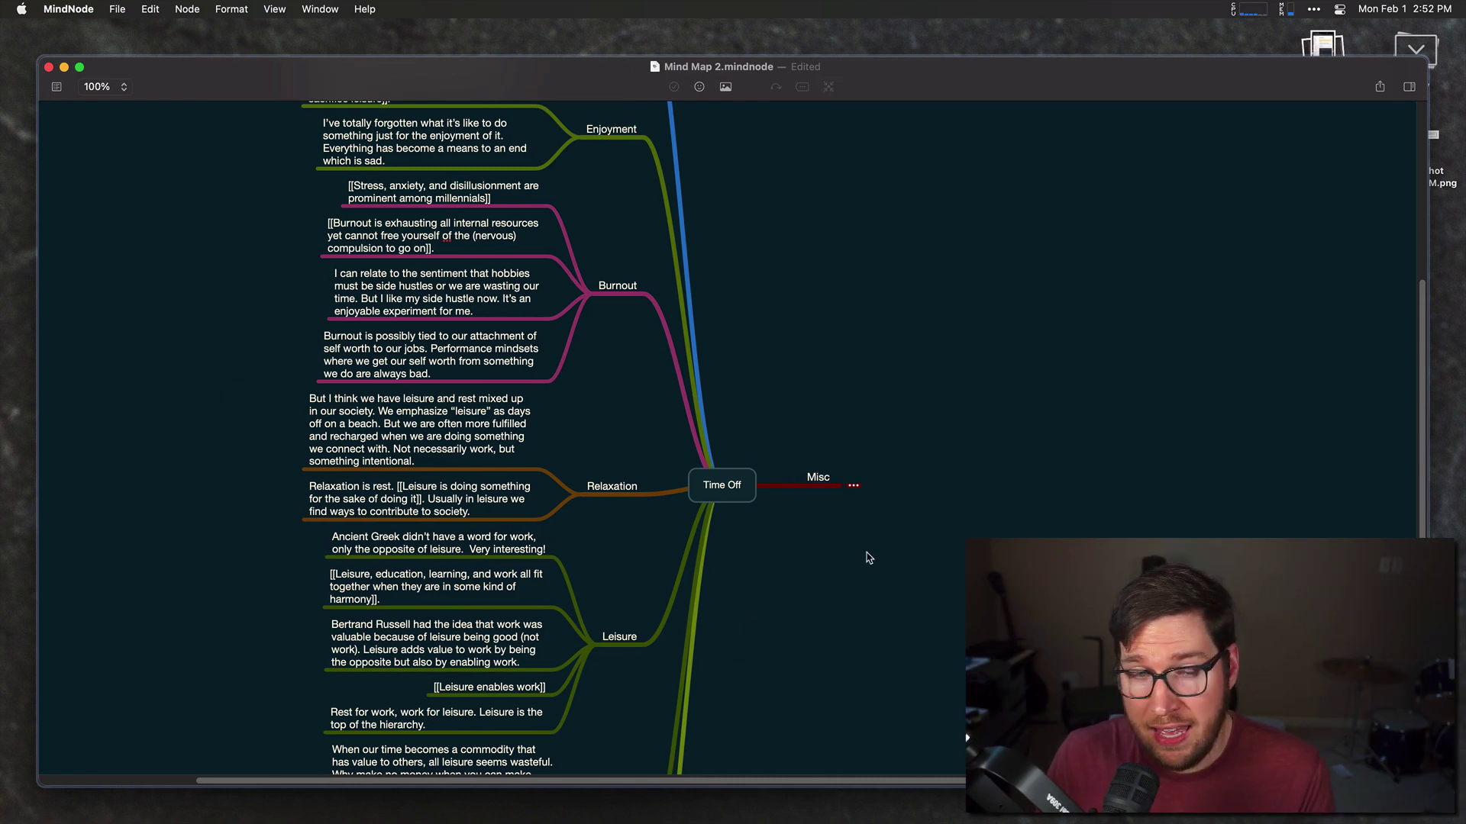
Review the sorted branches from Ethic and Enjoyment down to Time and Recovery.
scroll(974, 525, "up", 4)
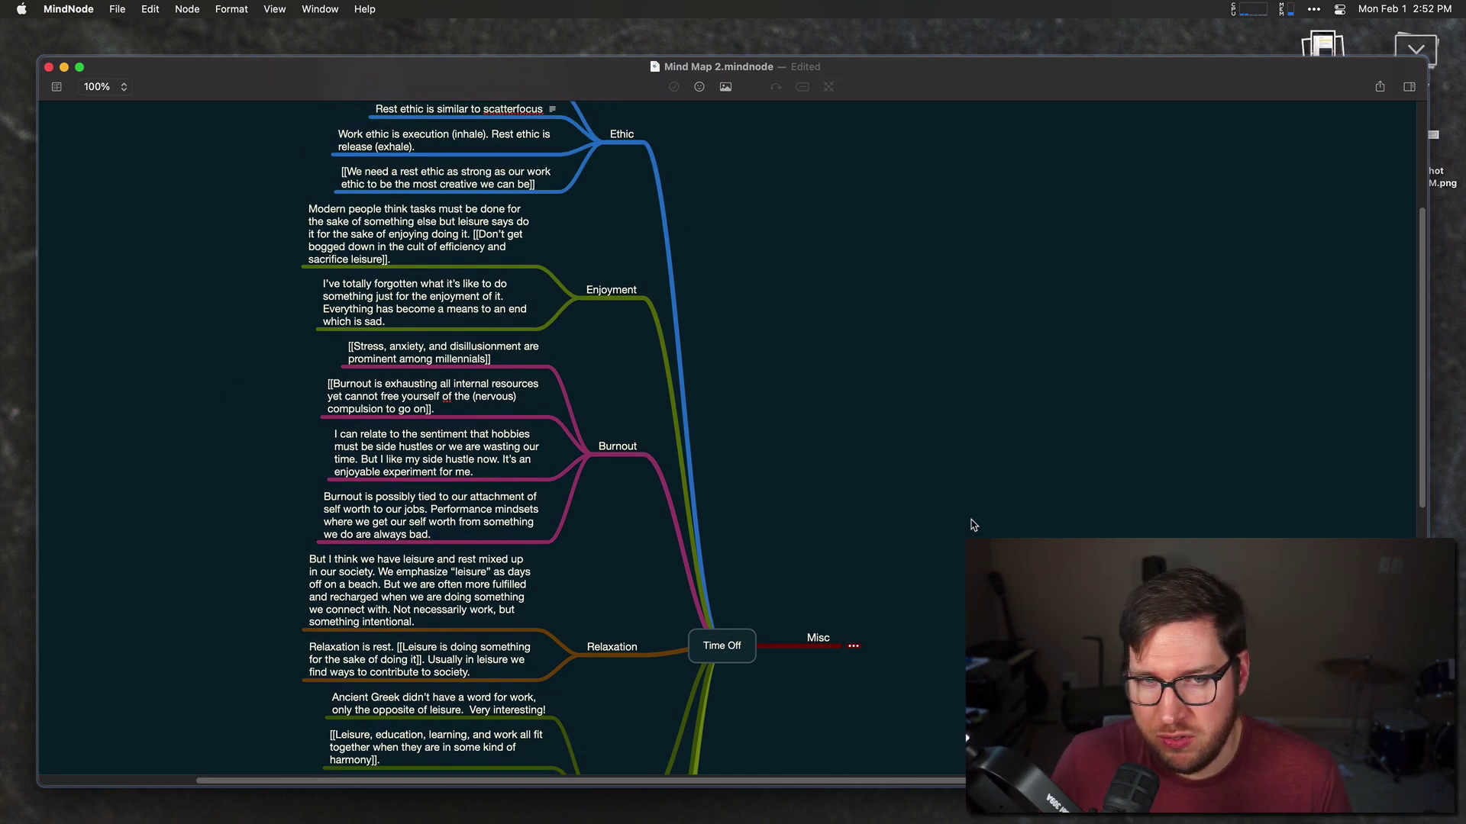
scroll(988, 506, "up", 2)
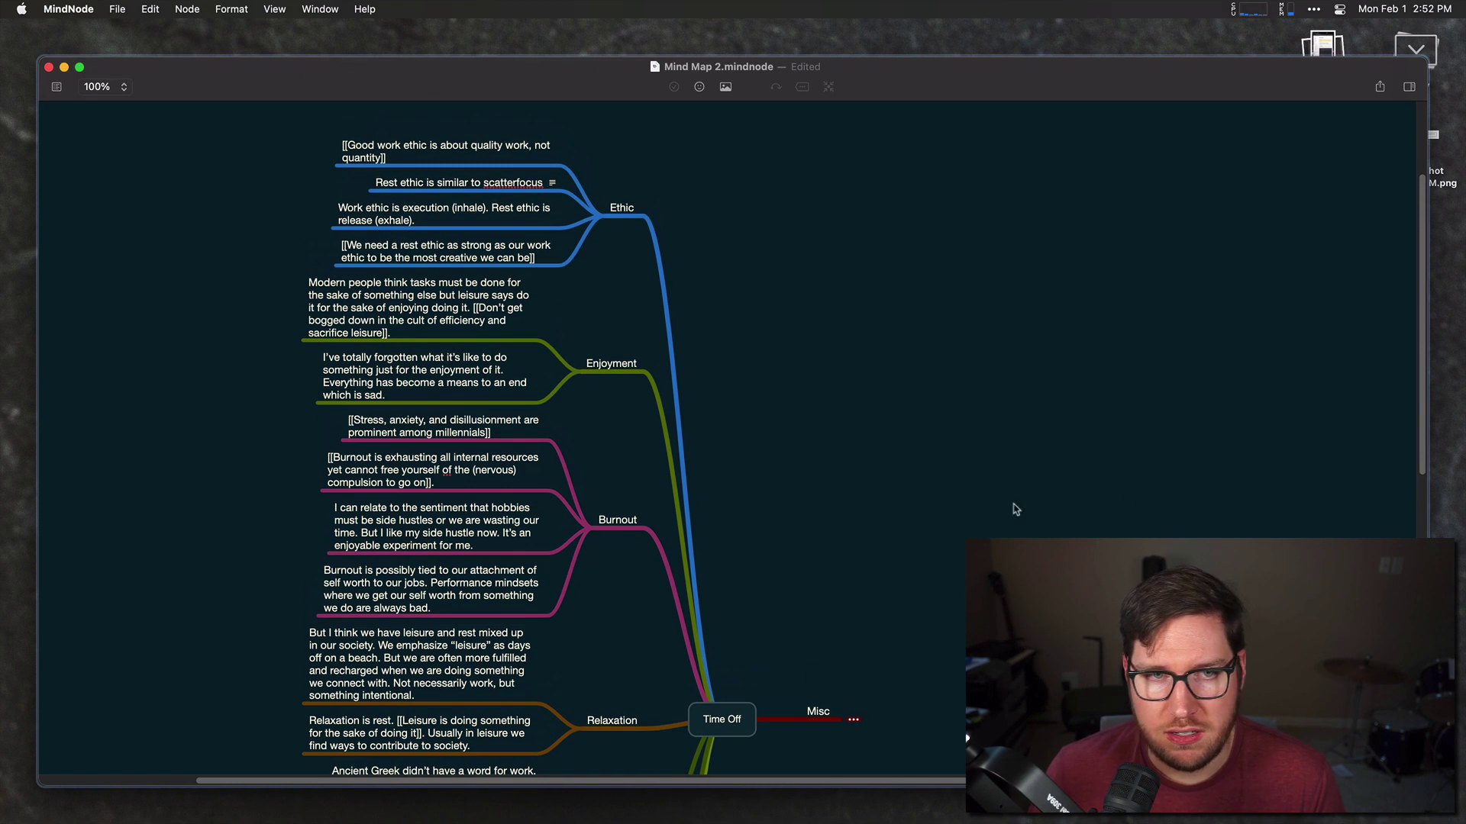
left_click(634, 211)
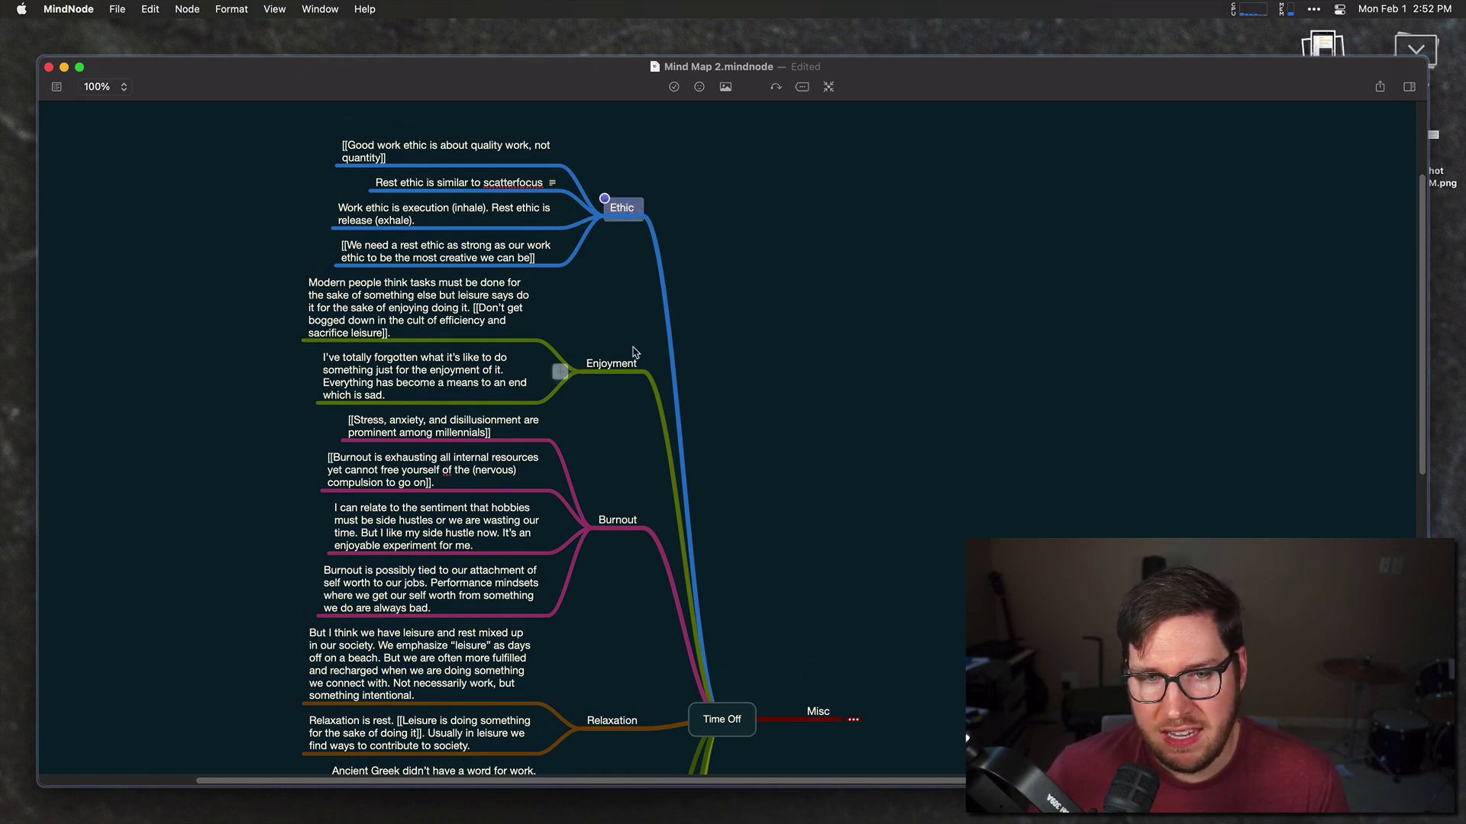
left_click(643, 369)
scroll(769, 491, "down", 10)
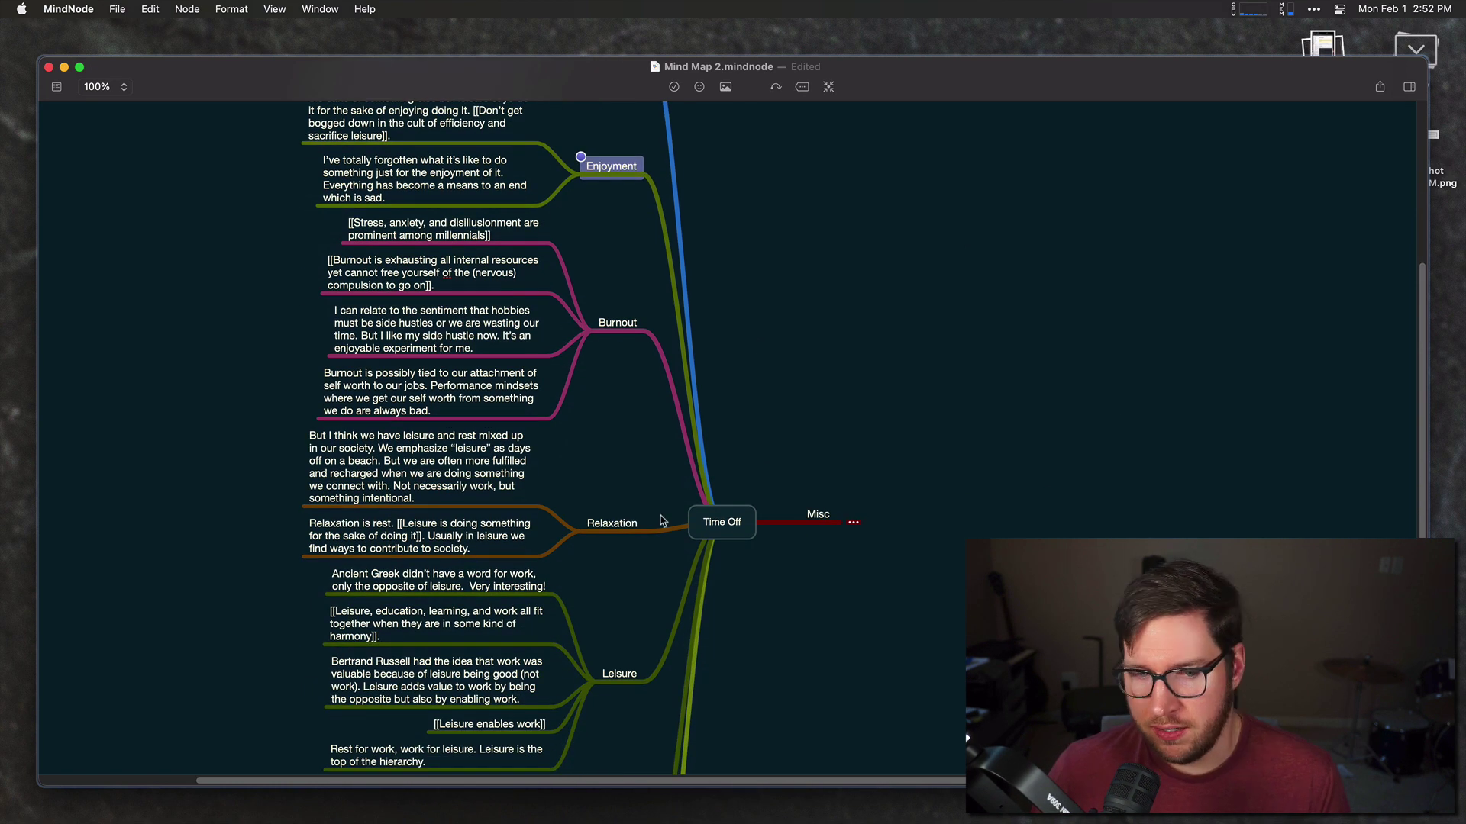
scroll(634, 497, "down", 5)
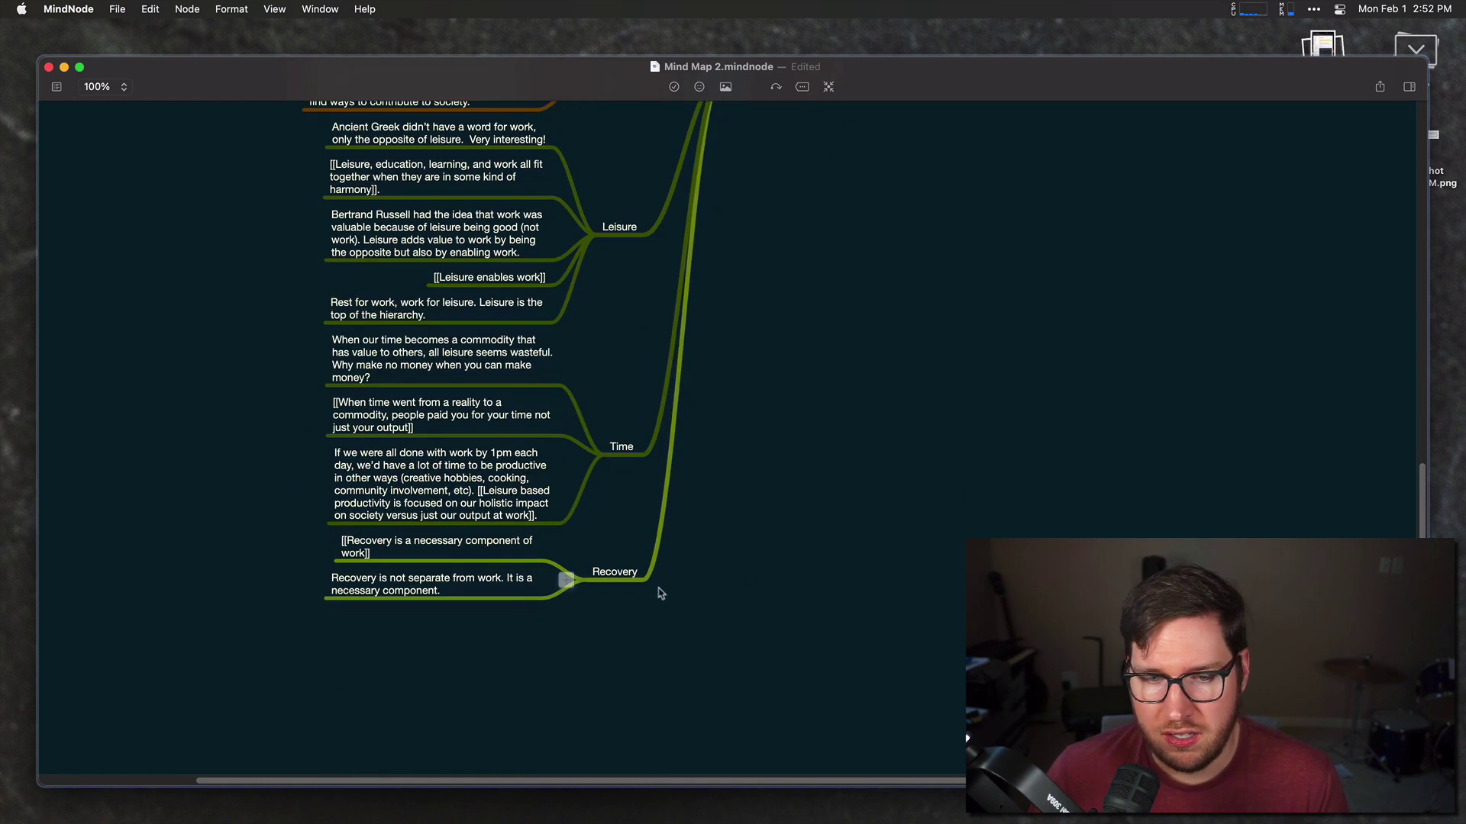
scroll(658, 593, "up", 4)
scroll(774, 582, "up", 2)
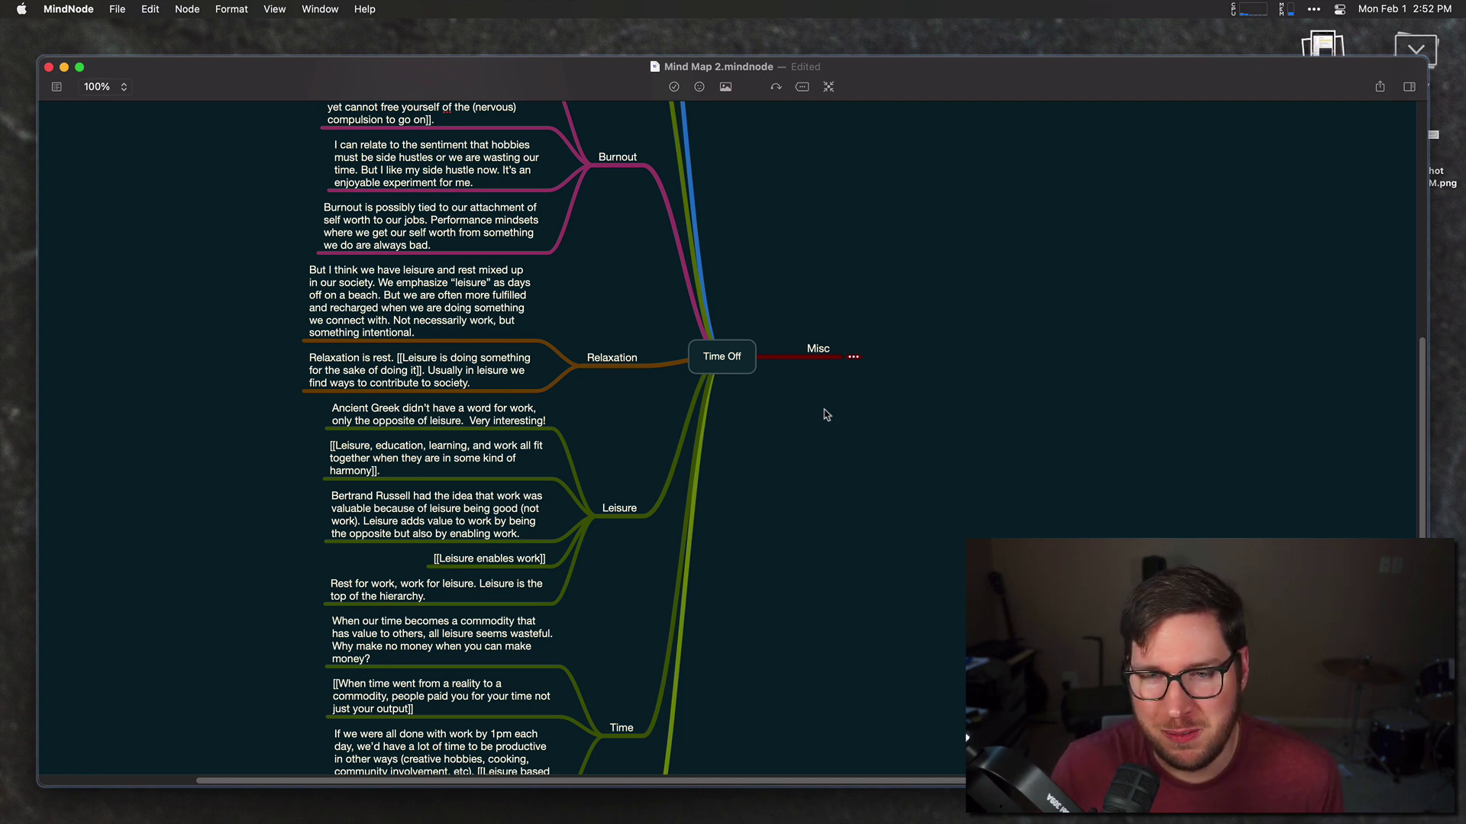
Examine the Ethic branch and its "We need a rest ethic as strong as our work ethic" note.
left_click(955, 409)
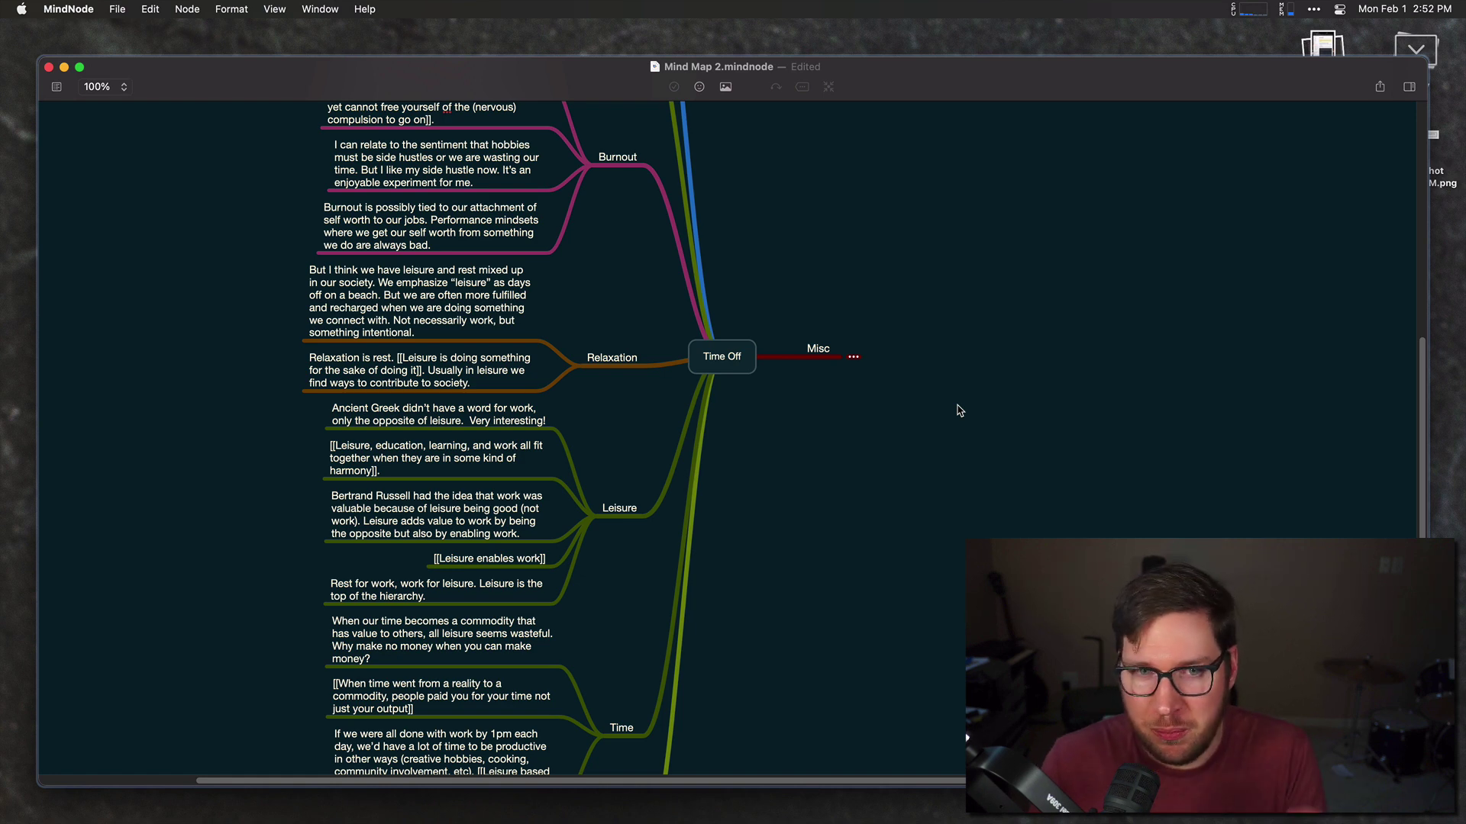
scroll(879, 503, "up", 1)
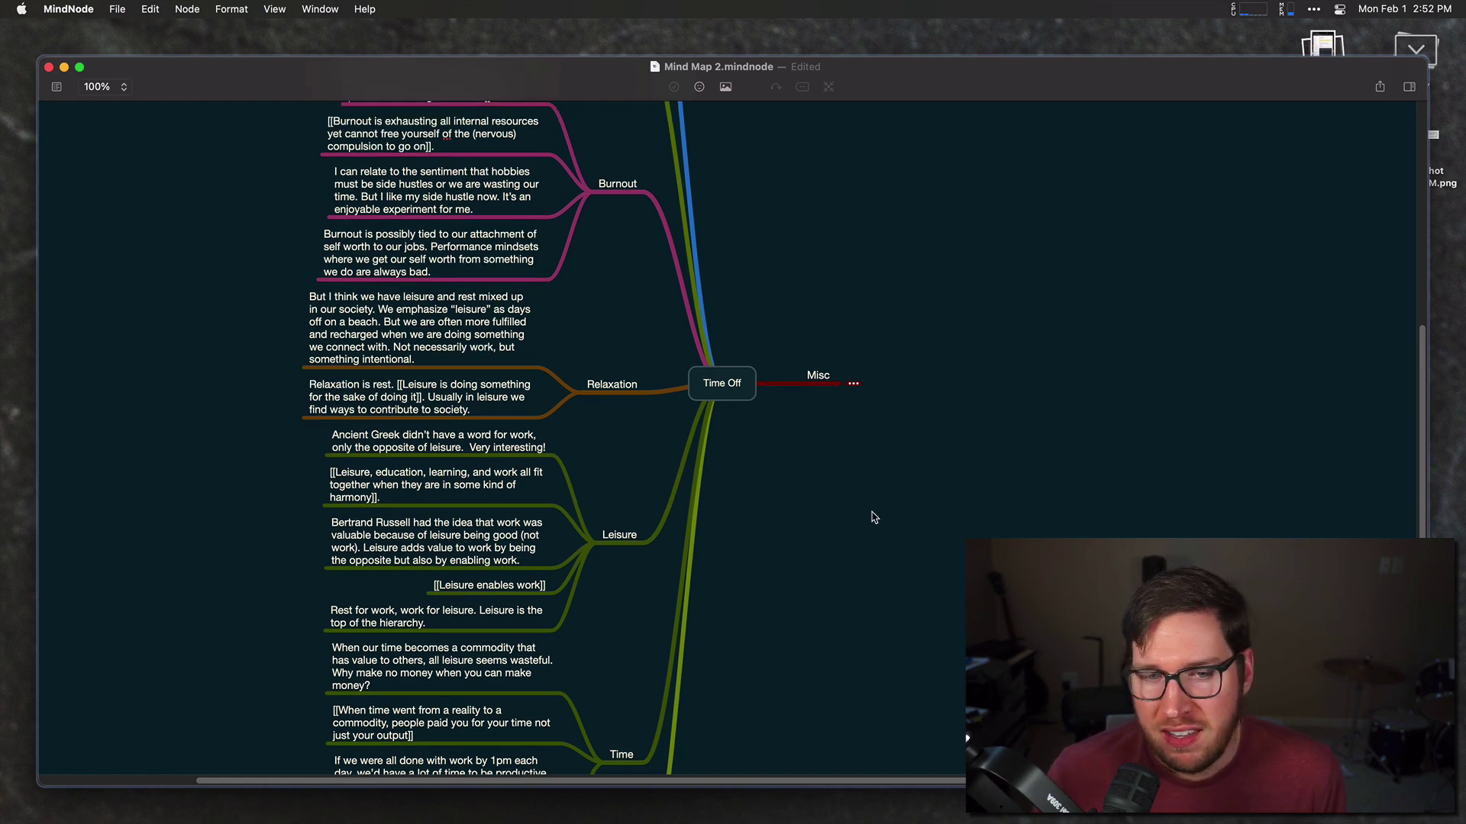
scroll(874, 512, "up", 5)
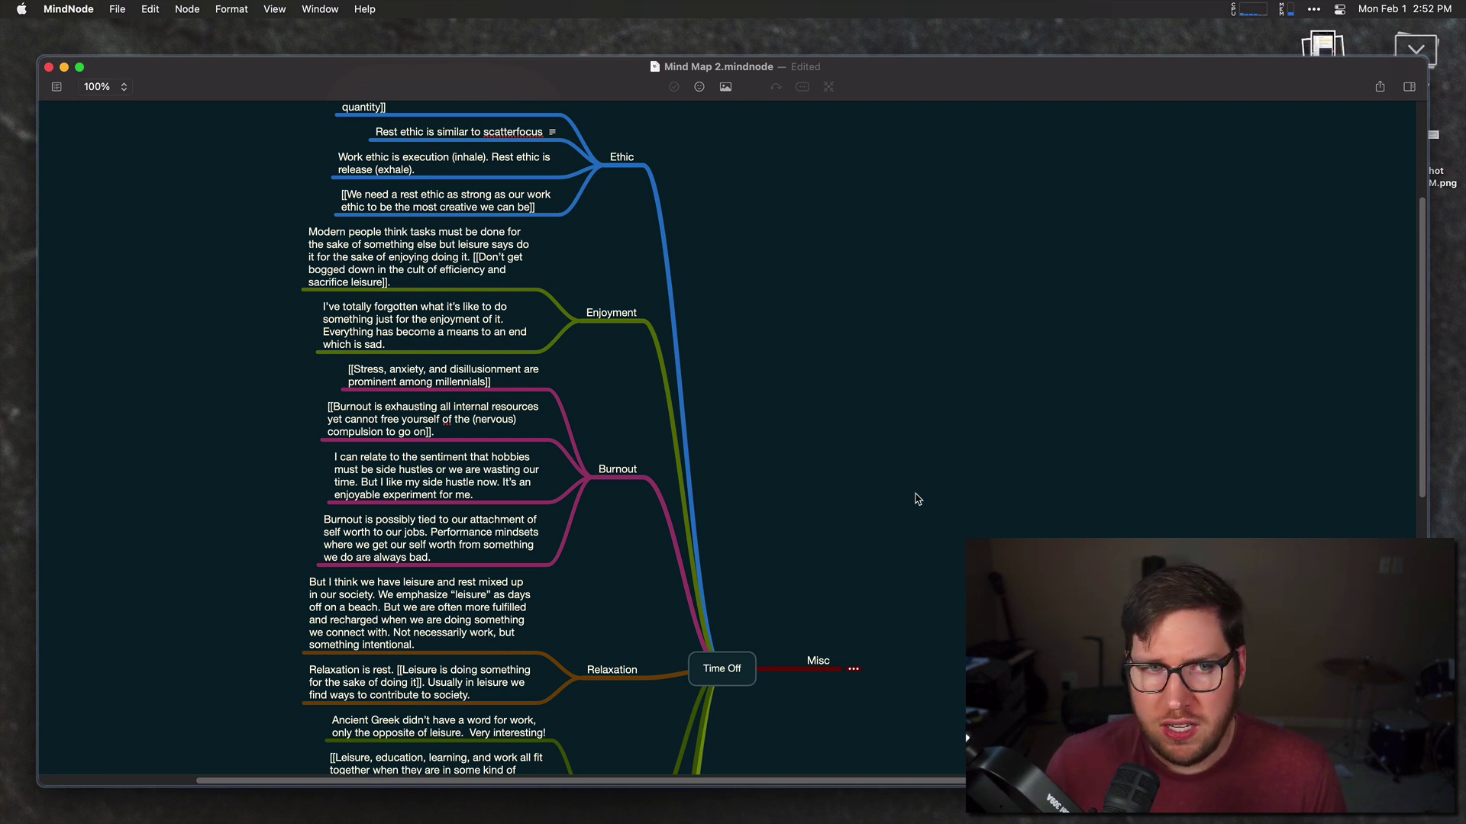
scroll(918, 499, "up", 2)
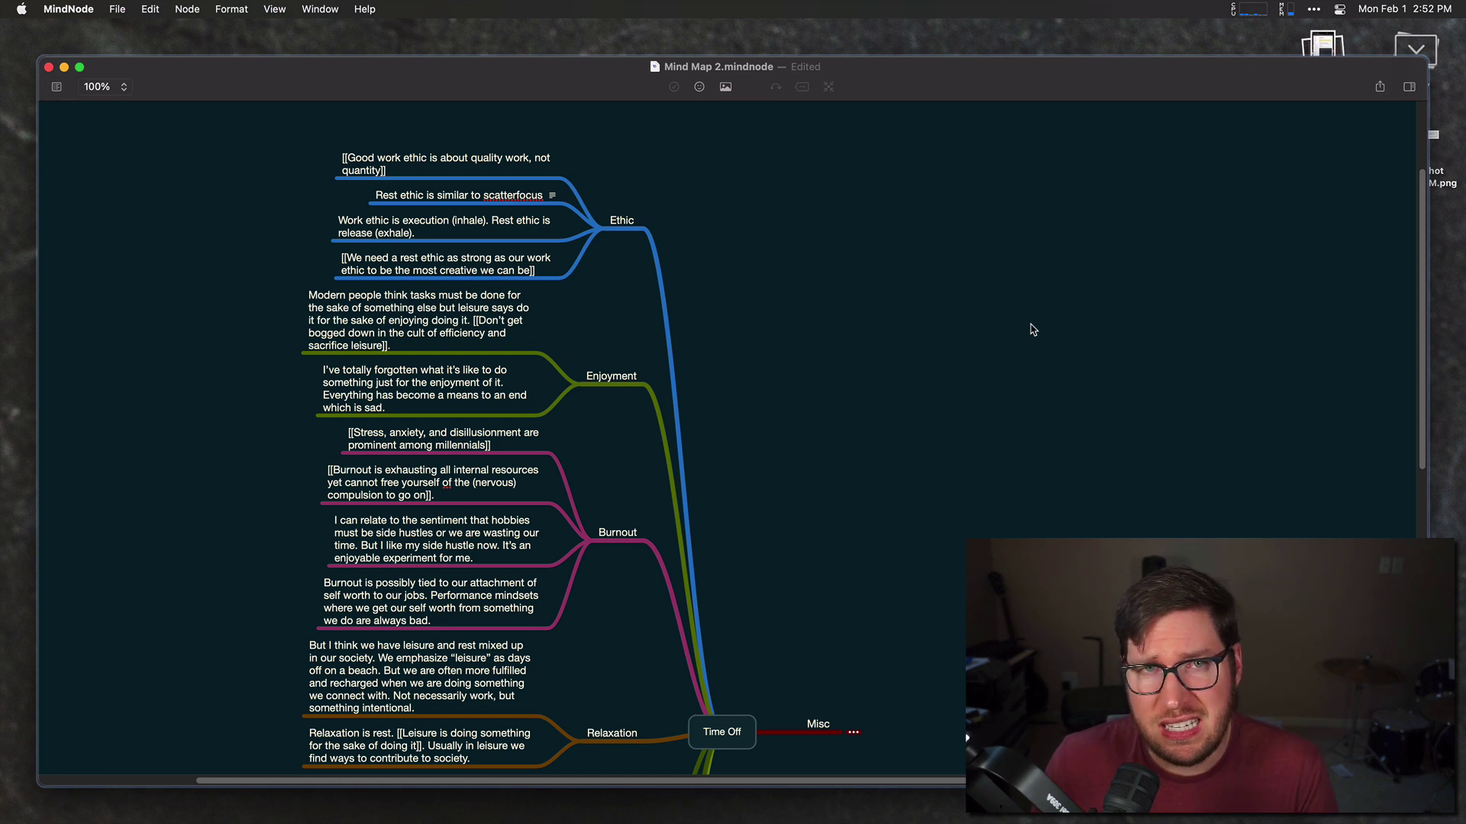
left_click(621, 221)
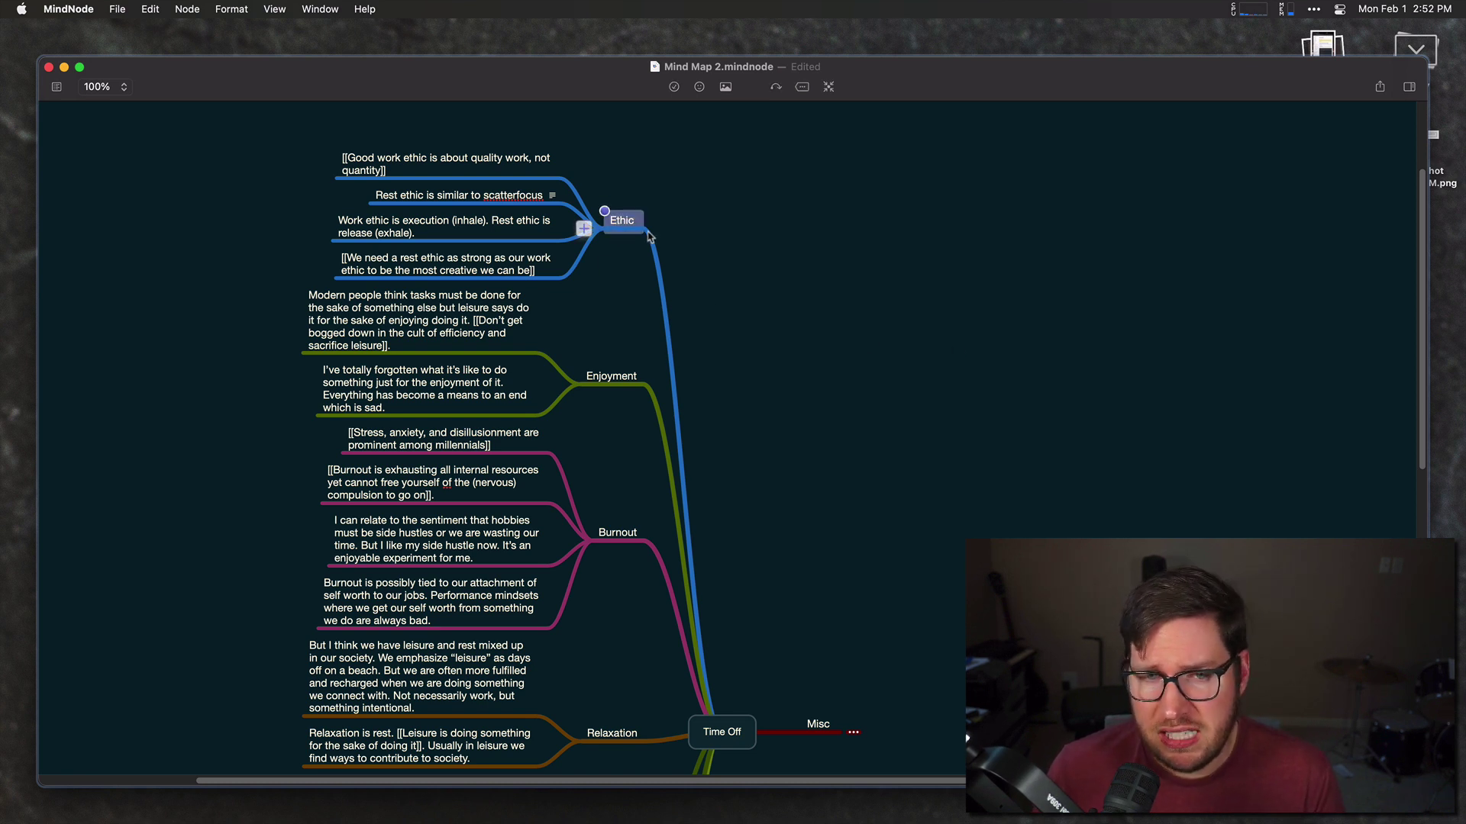
key("Down")
left_click(792, 365)
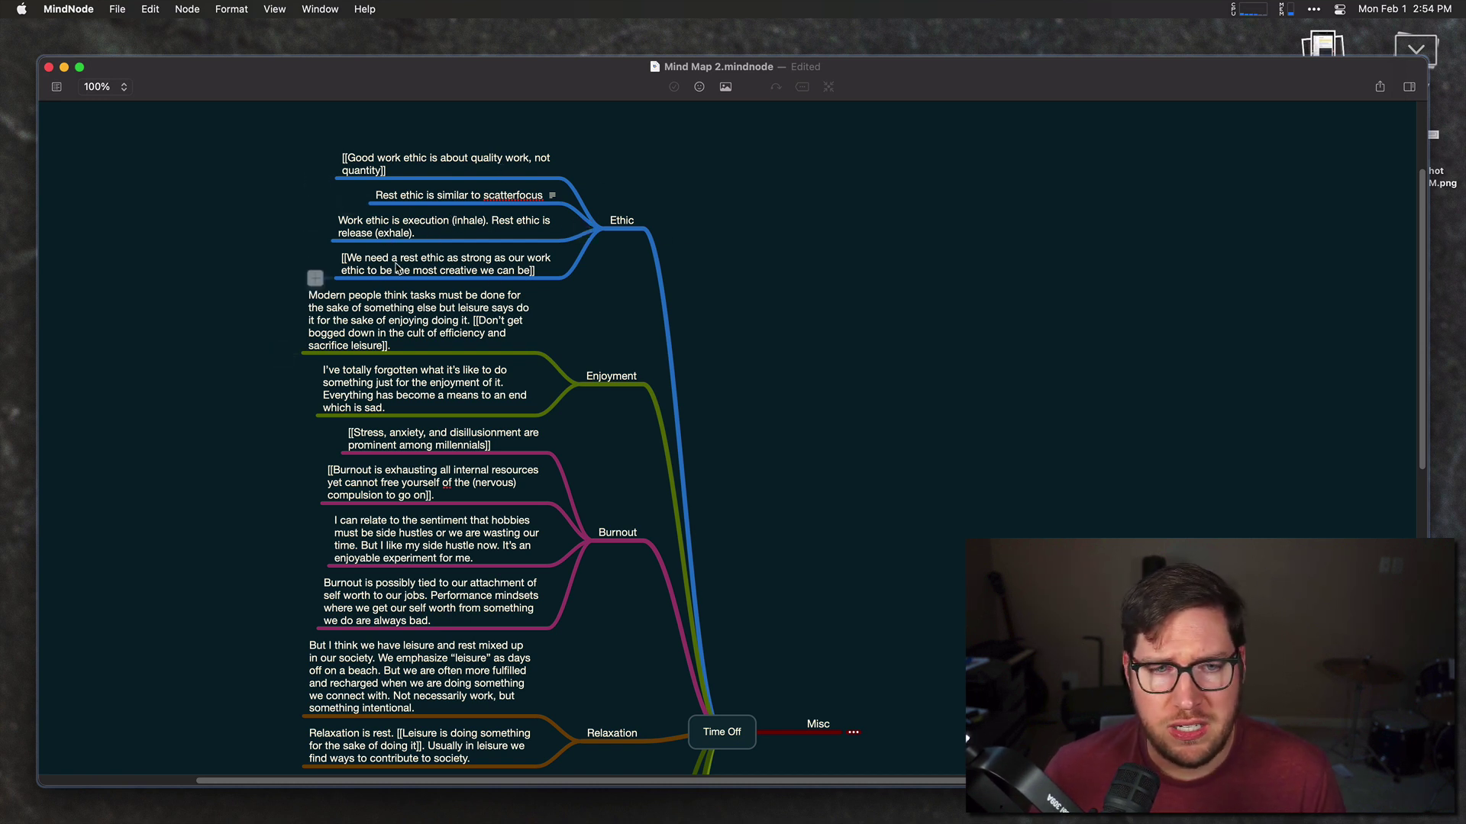
left_click(453, 271)
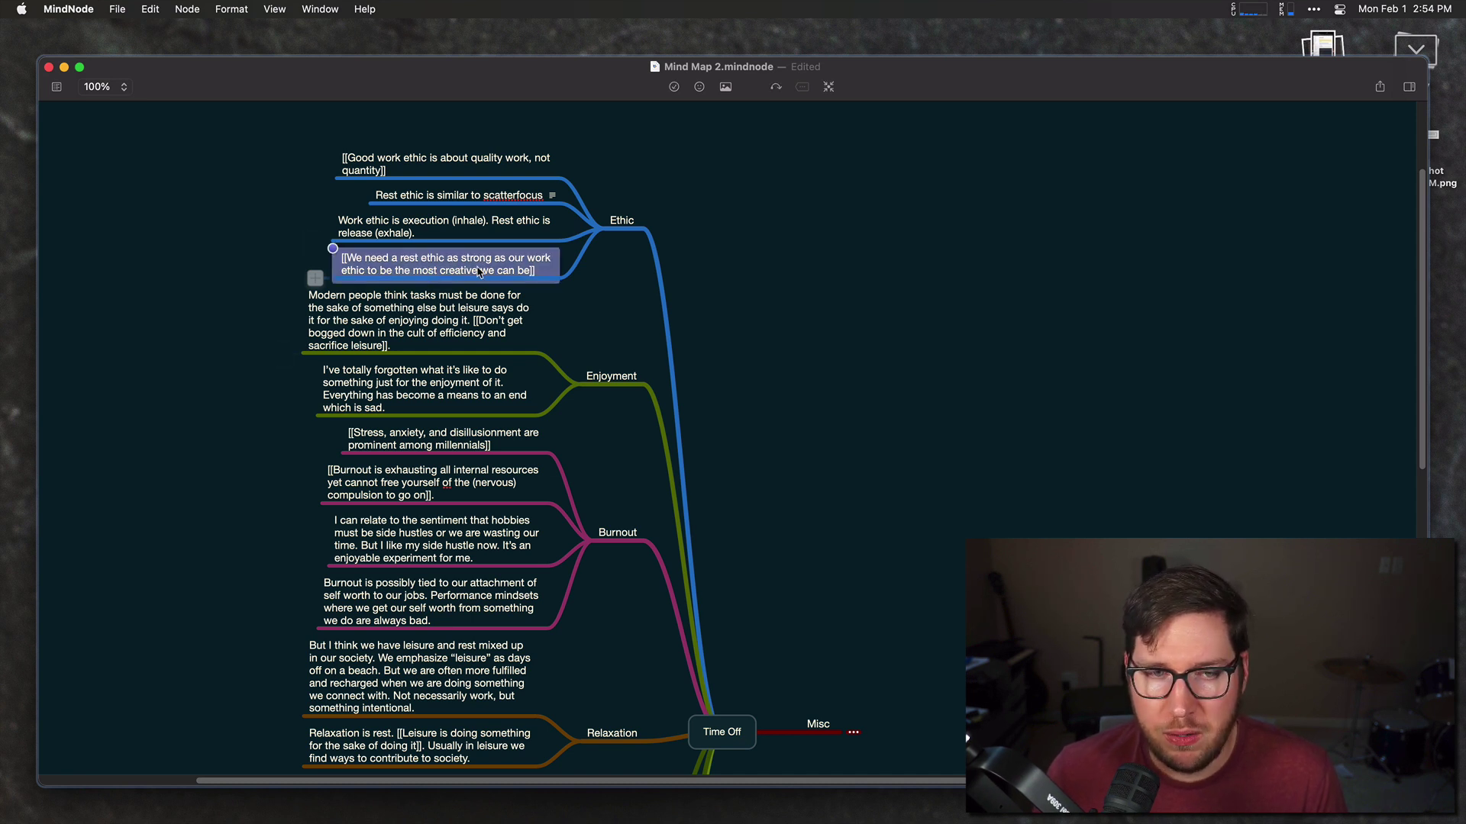
Connect the "Work ethic is execution (inhale)" note to the "Burnout is exhausting all internal resources" note.
left_click(364, 230)
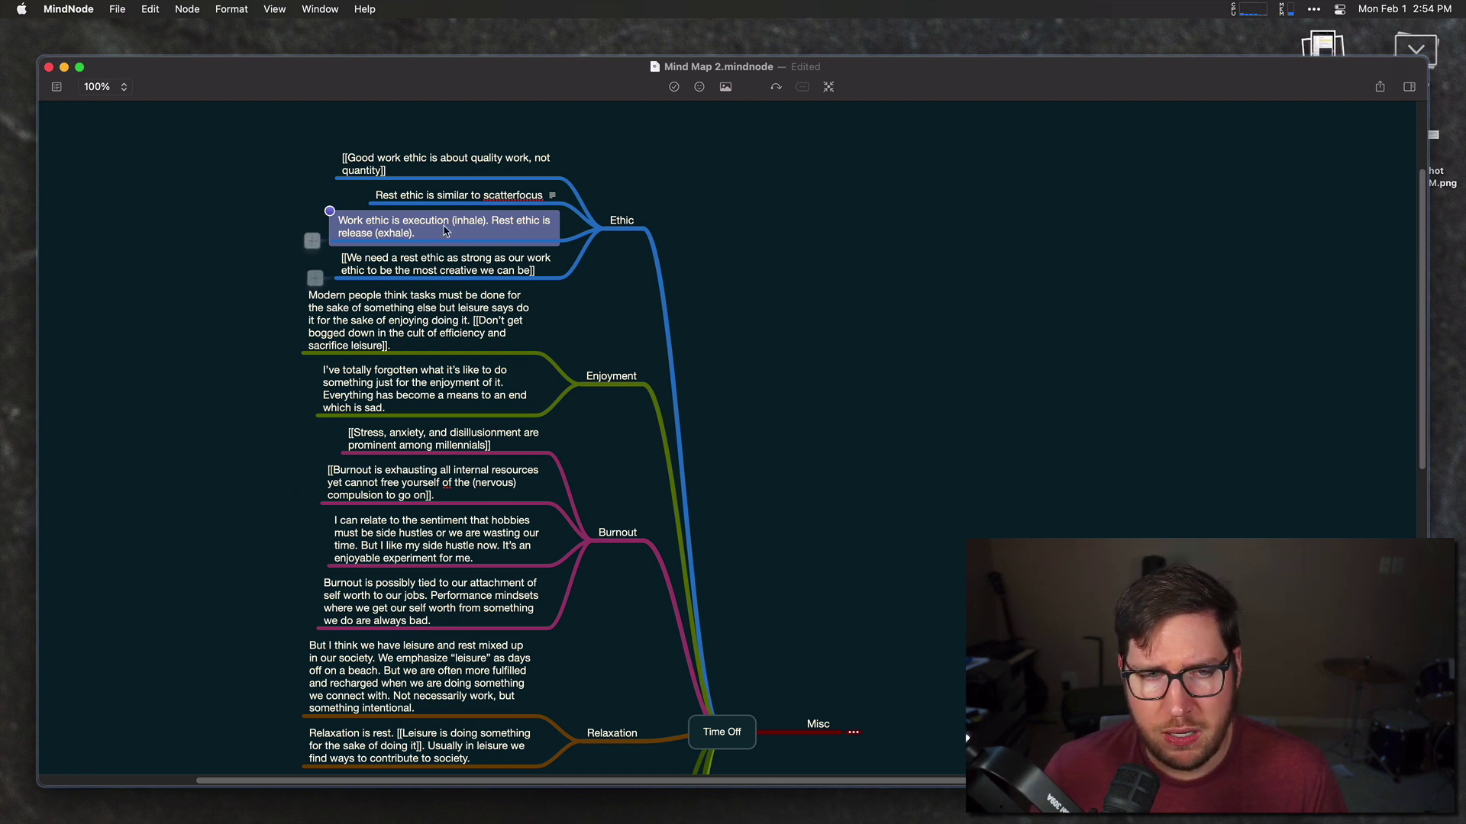
right_click(419, 226)
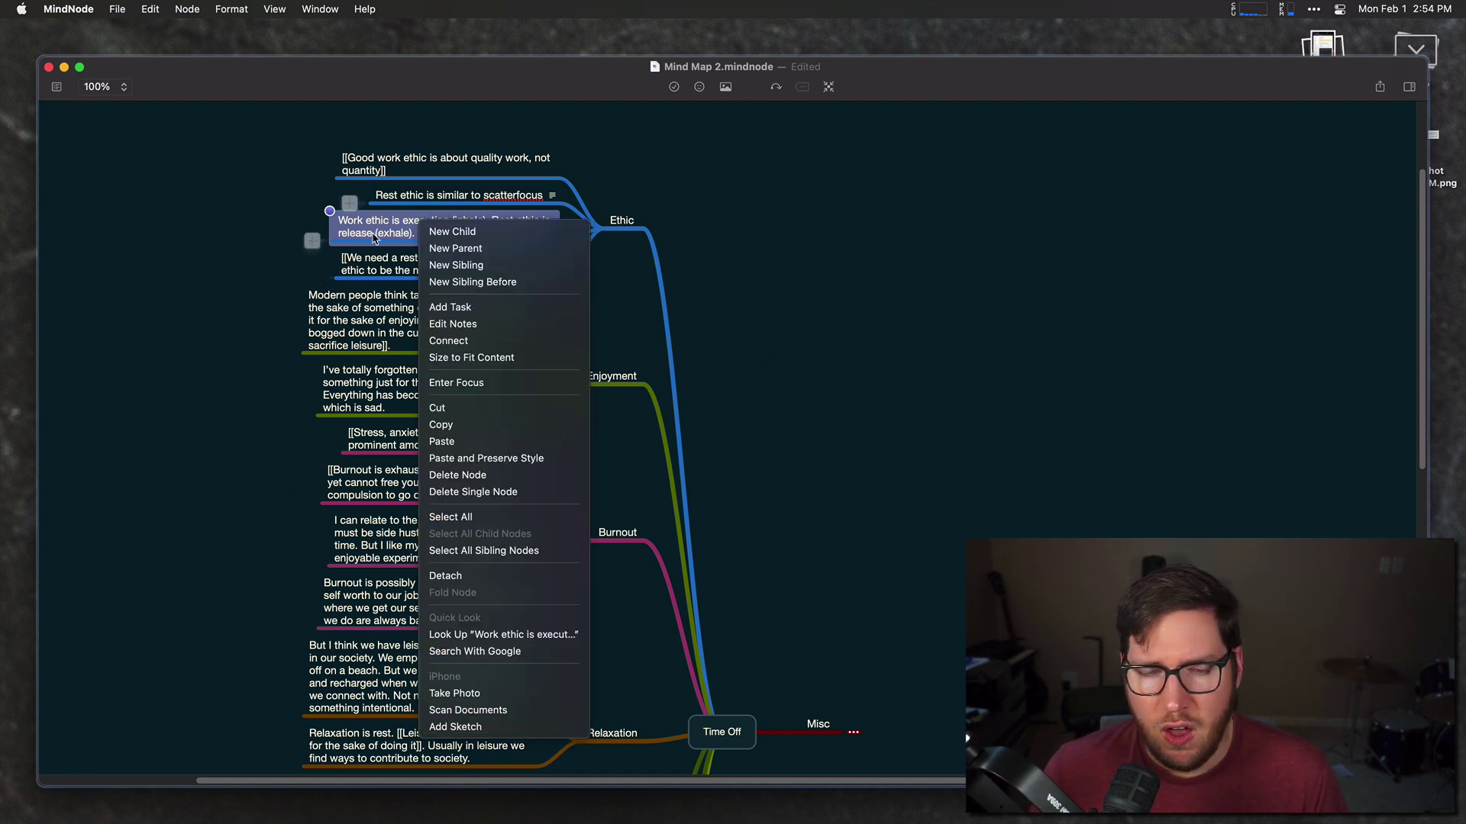
left_click(469, 340)
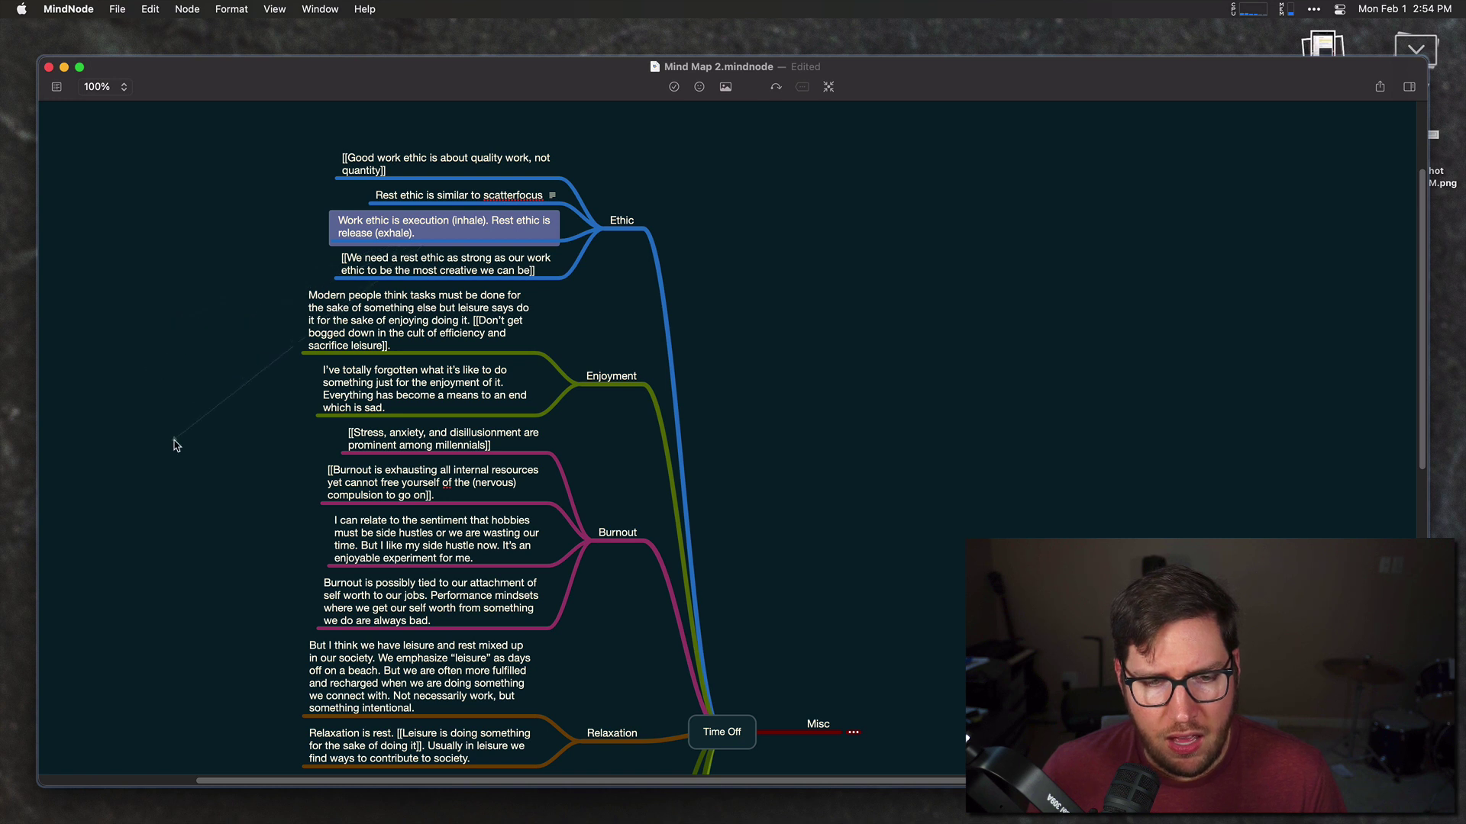
left_click(417, 491)
mouse_move(440, 355)
left_mouse_down()
mouse_move(153, 336)
mouse_move(442, 352)
left_mouse_up()
left_click(183, 319)
left_click(131, 319)
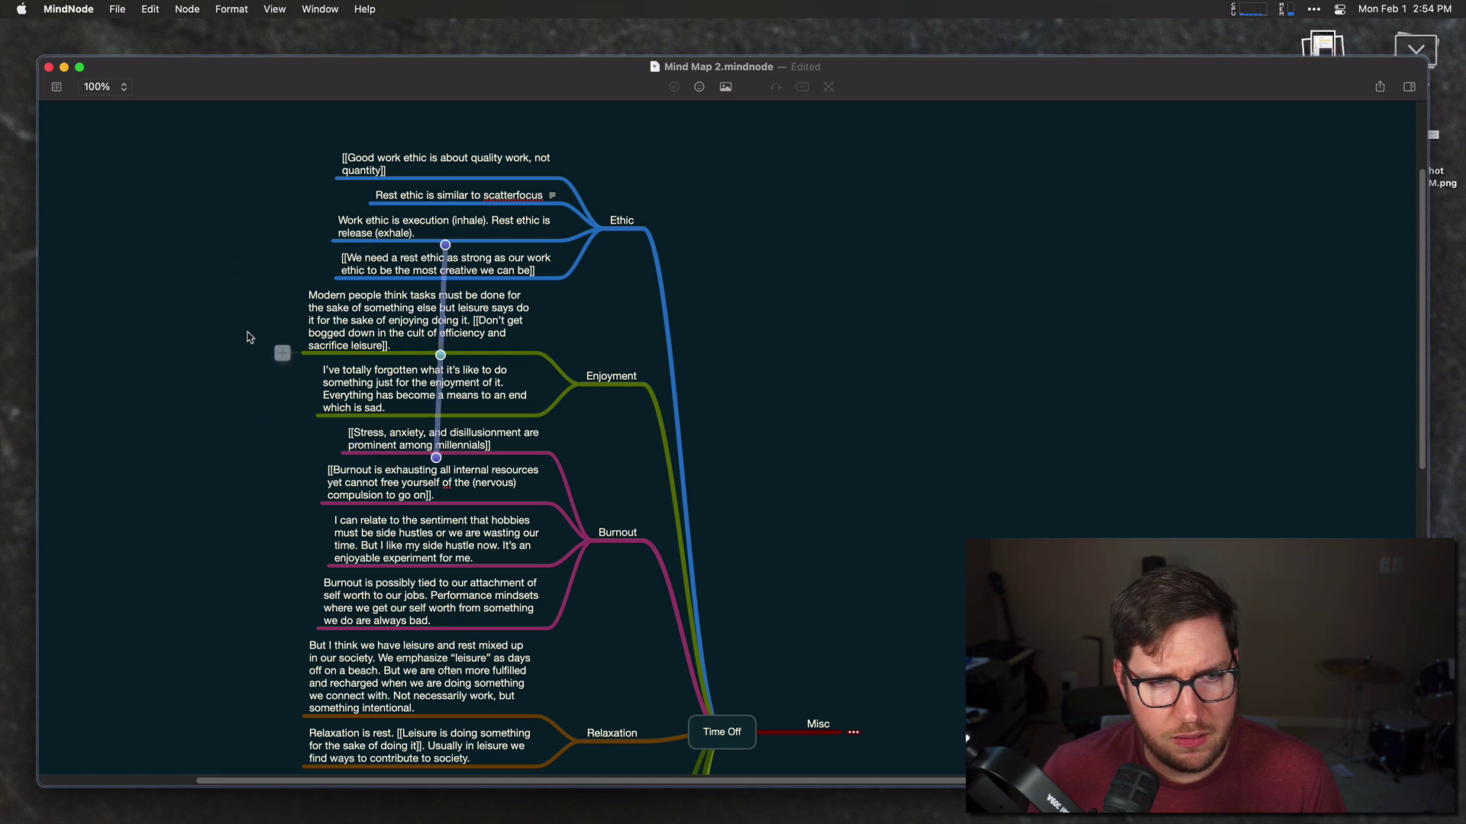
Label the connection between the Ethic and Burnout notes "Rest ethic benefits burnout" and move it into the empty space beside the branches.
left_click_drag(443, 344, 454, 362)
type("Res")
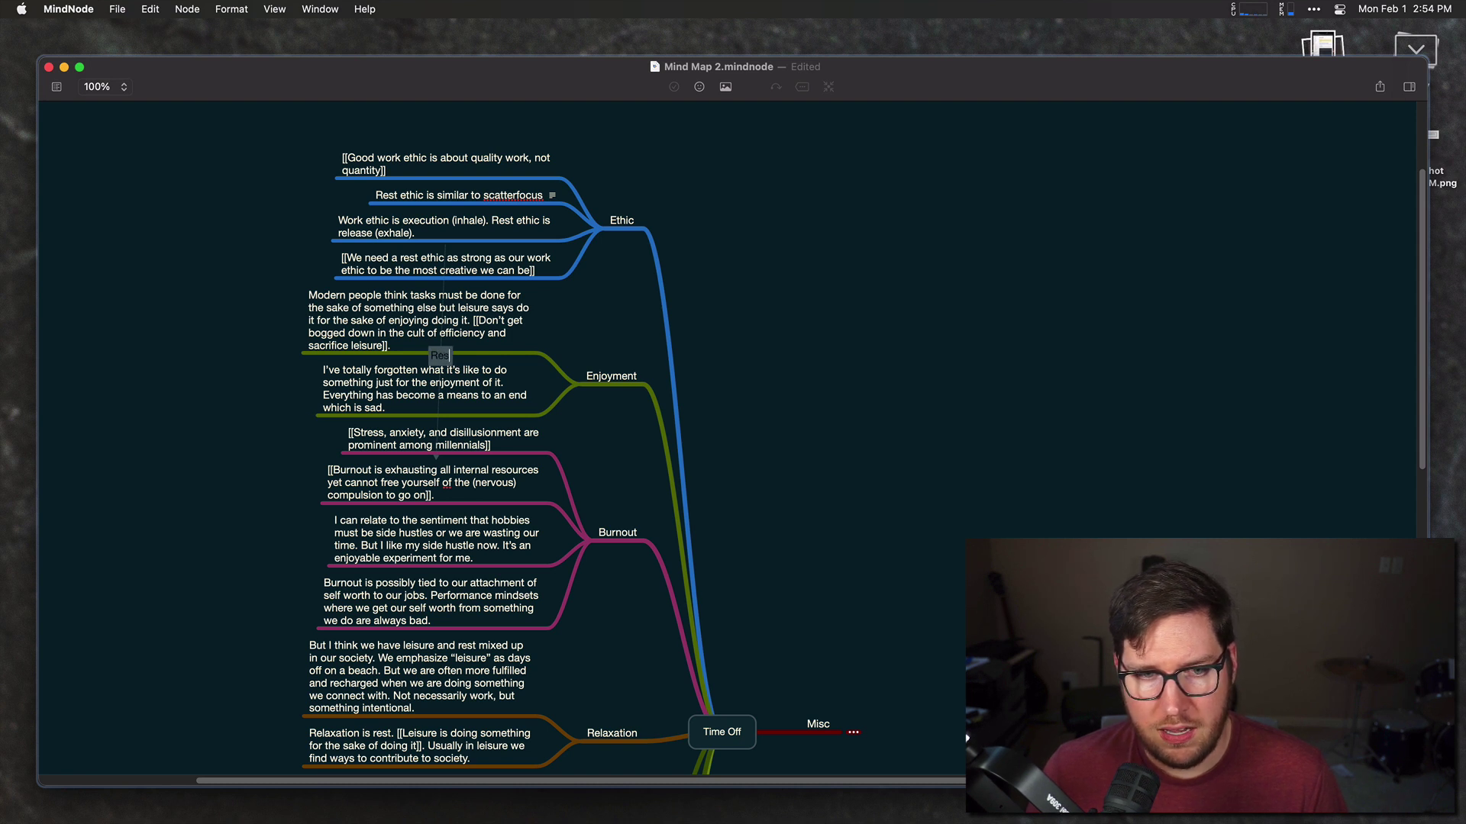
type("t ethic benefits bur")
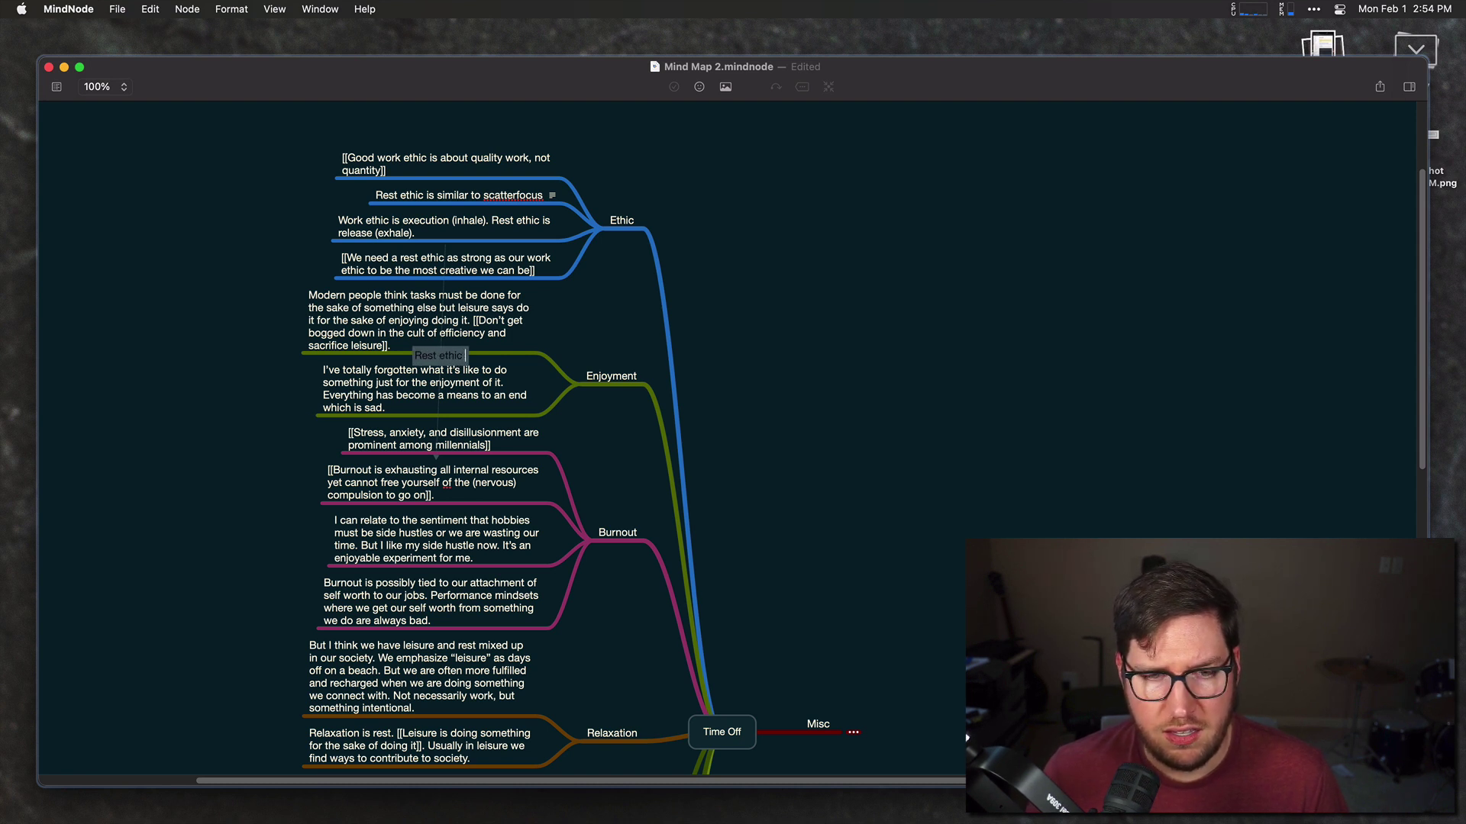
type("nout")
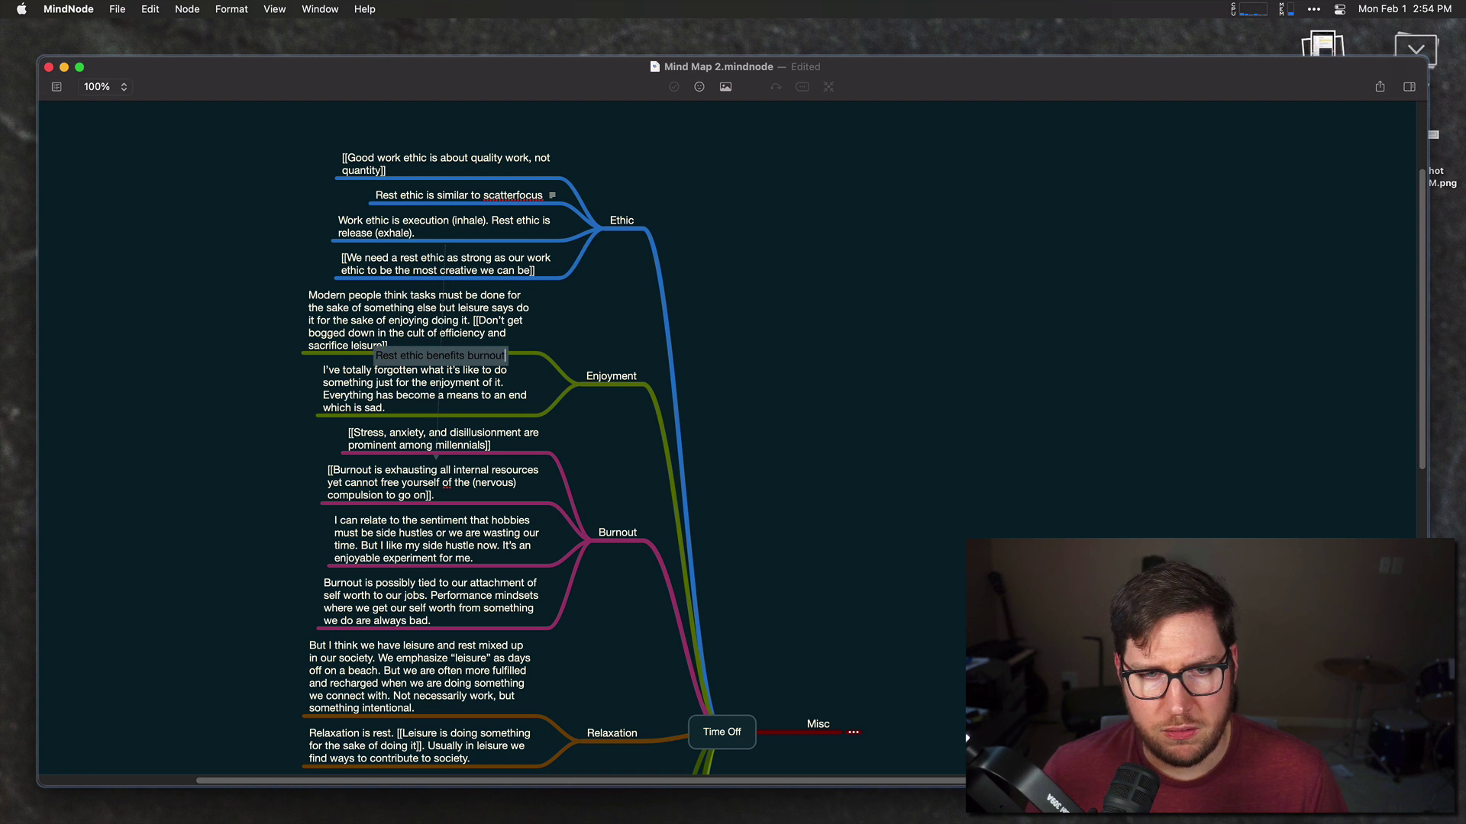
key("Return")
left_click_drag(442, 356, 142, 314)
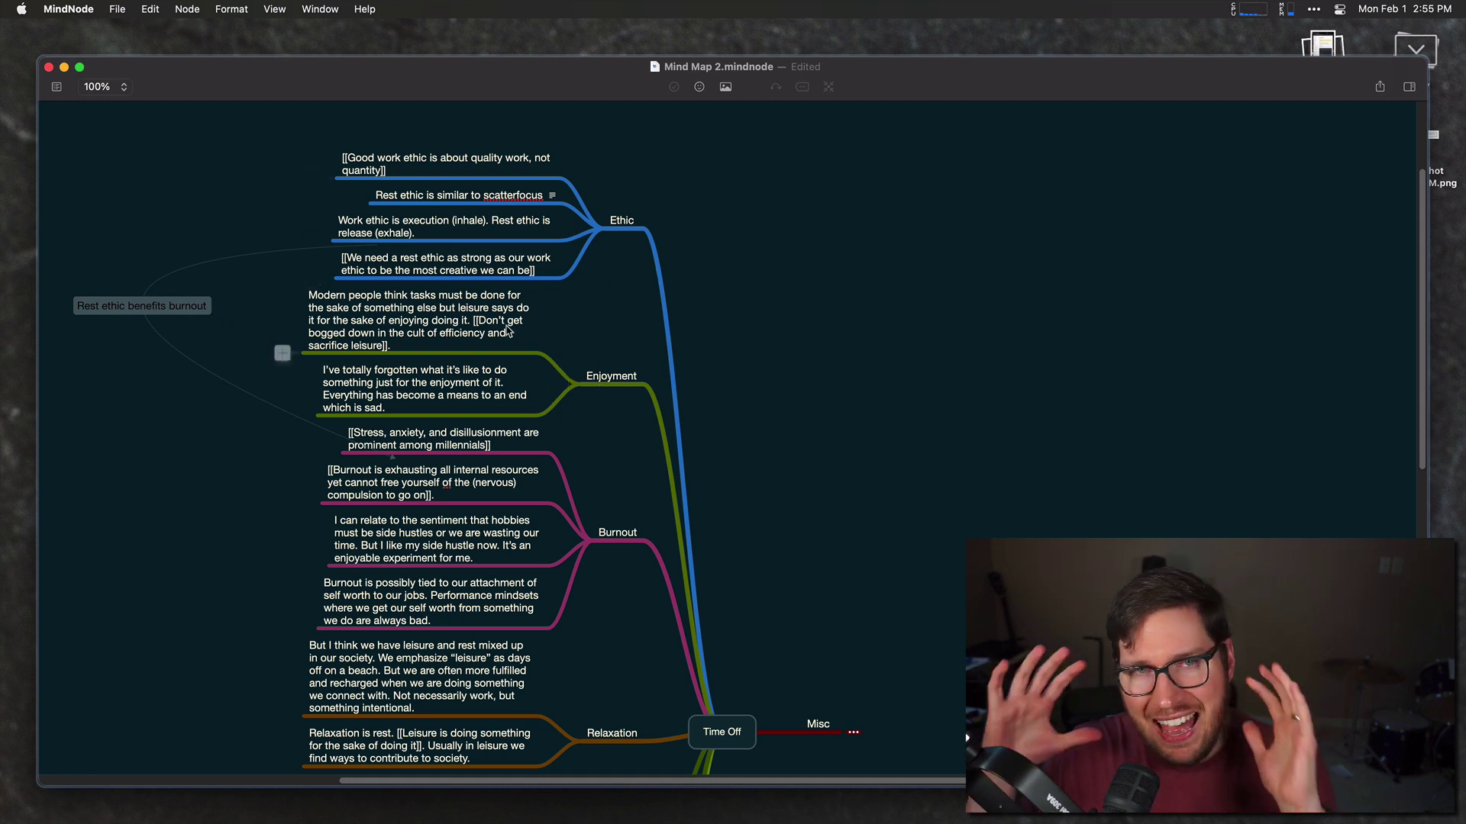
Examine the "Rest ethic benefits burnout" connection and the branches from Ethic down to Time.
scroll(521, 349, "down", 1)
scroll(522, 349, "down", 2)
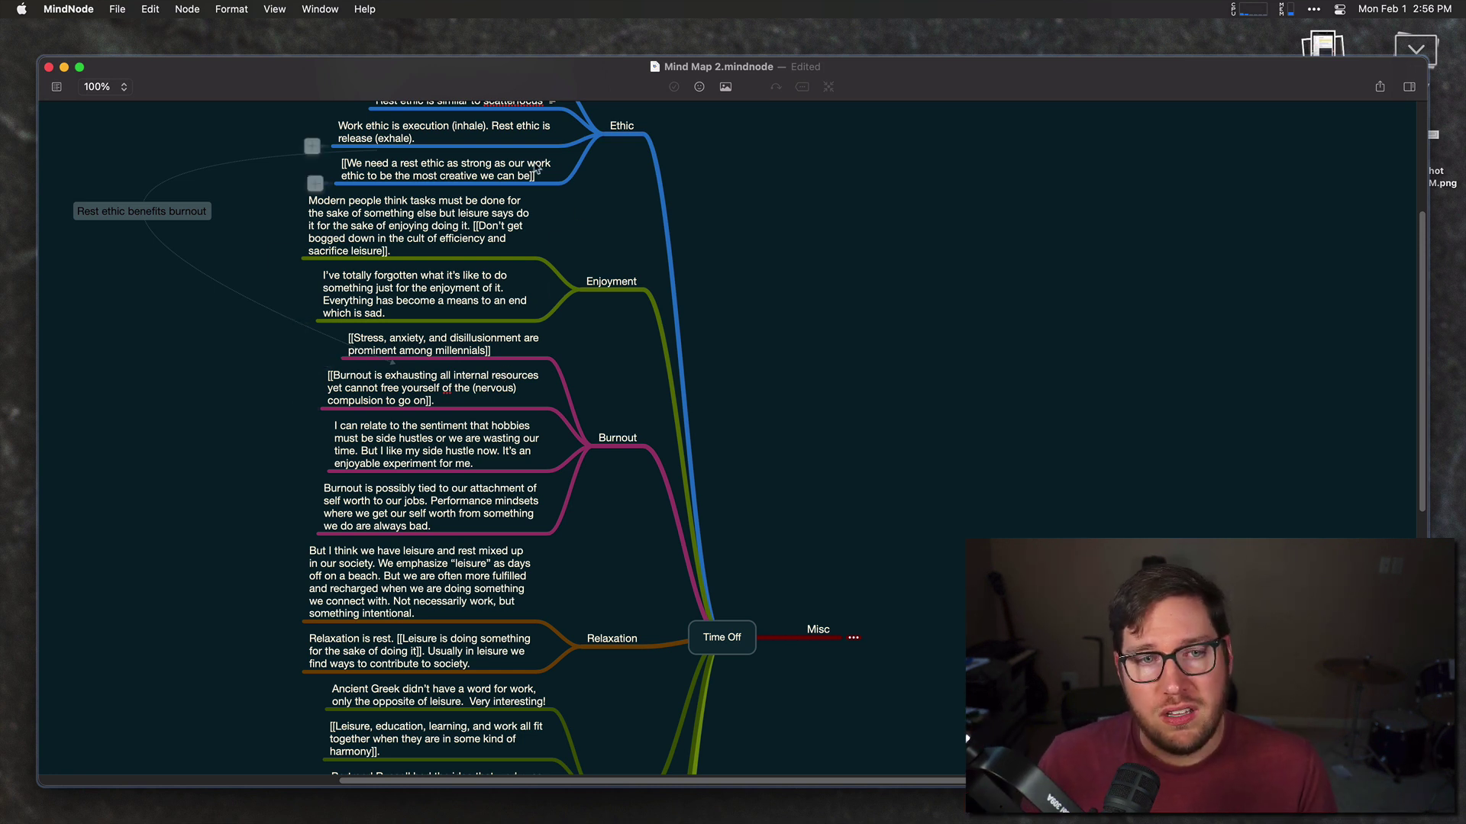
left_click(163, 217)
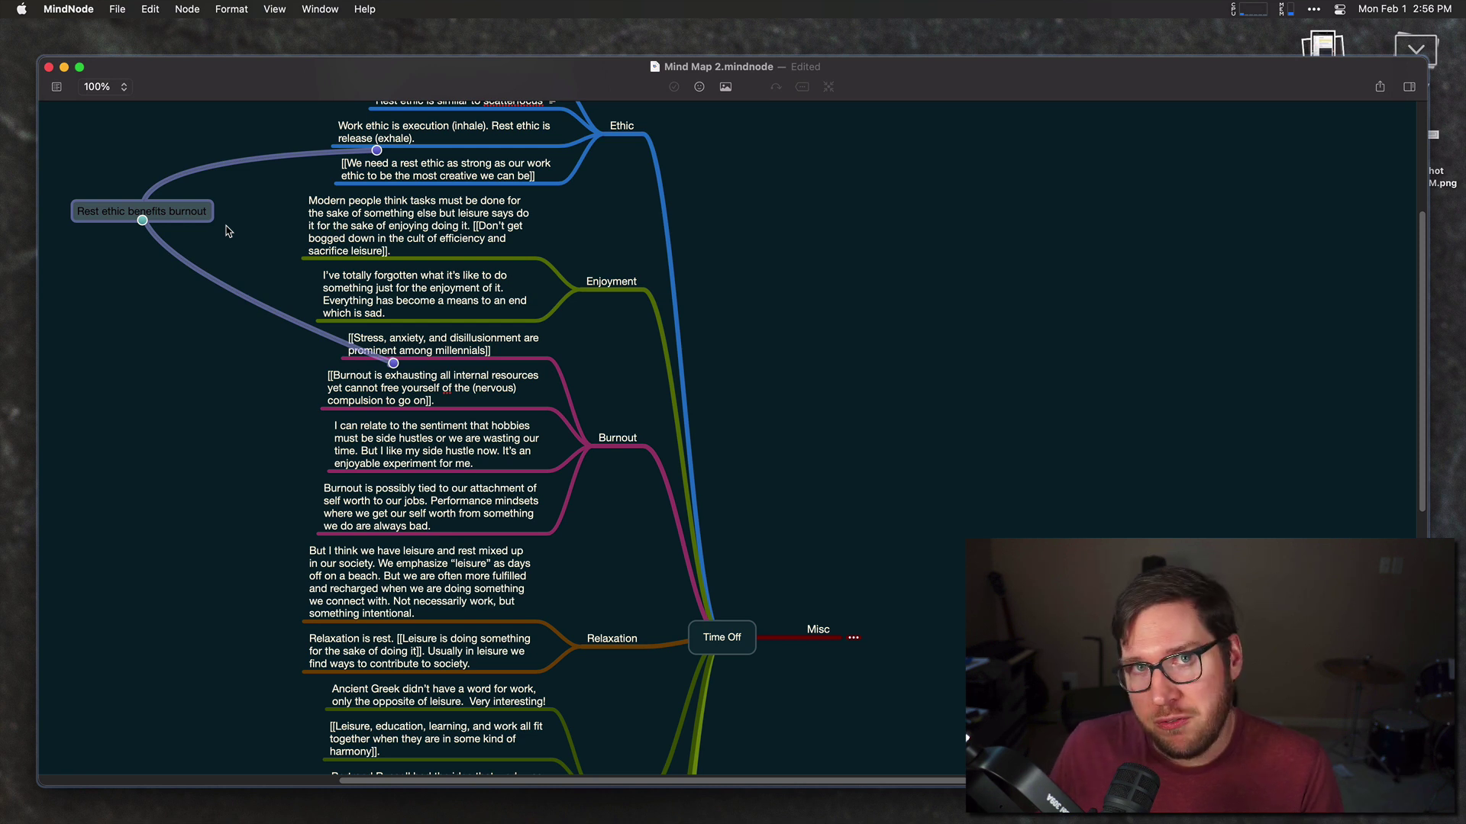
mouse_move(238, 241)
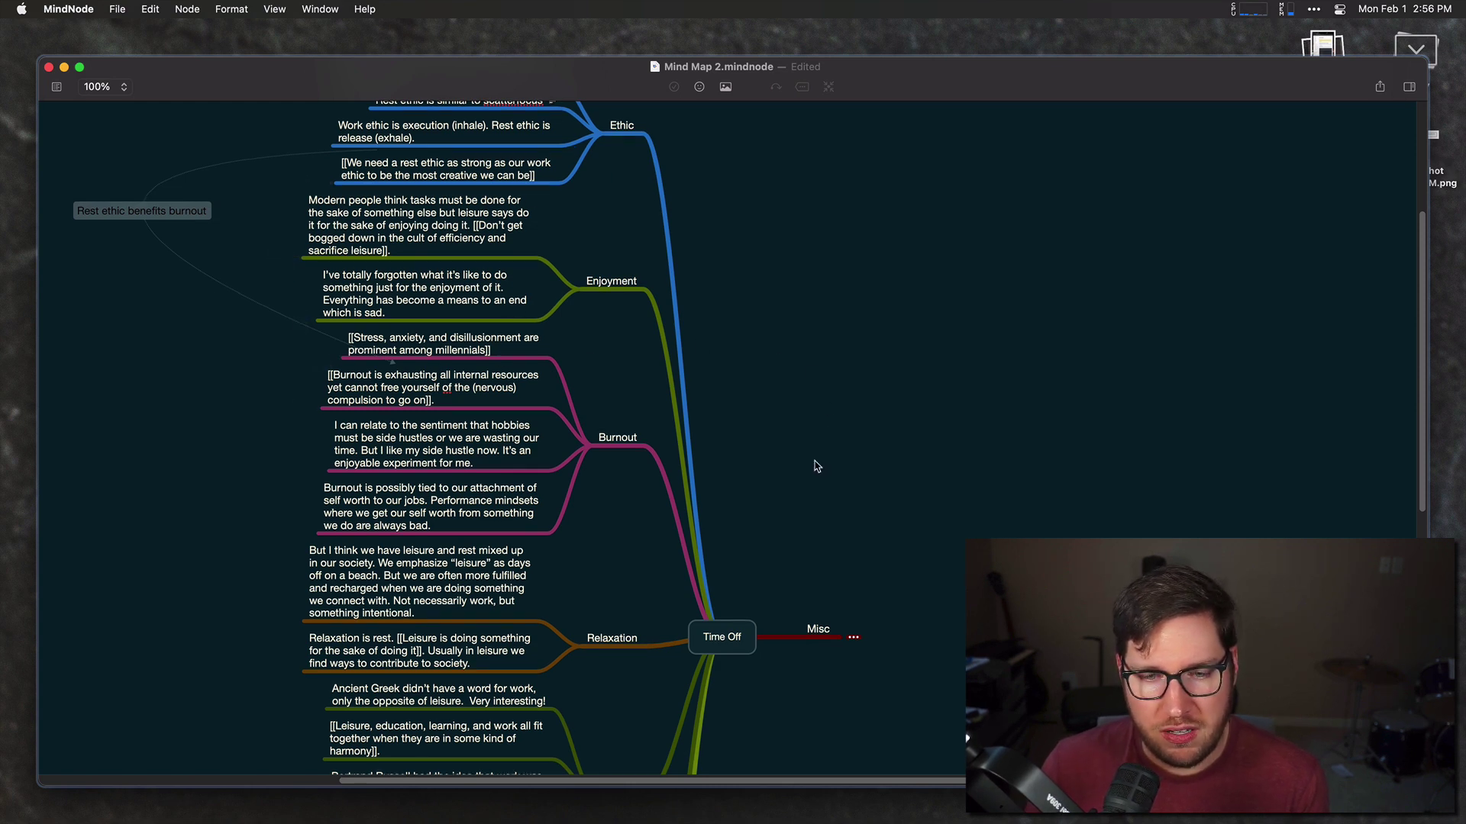
scroll(816, 467, "down", 5)
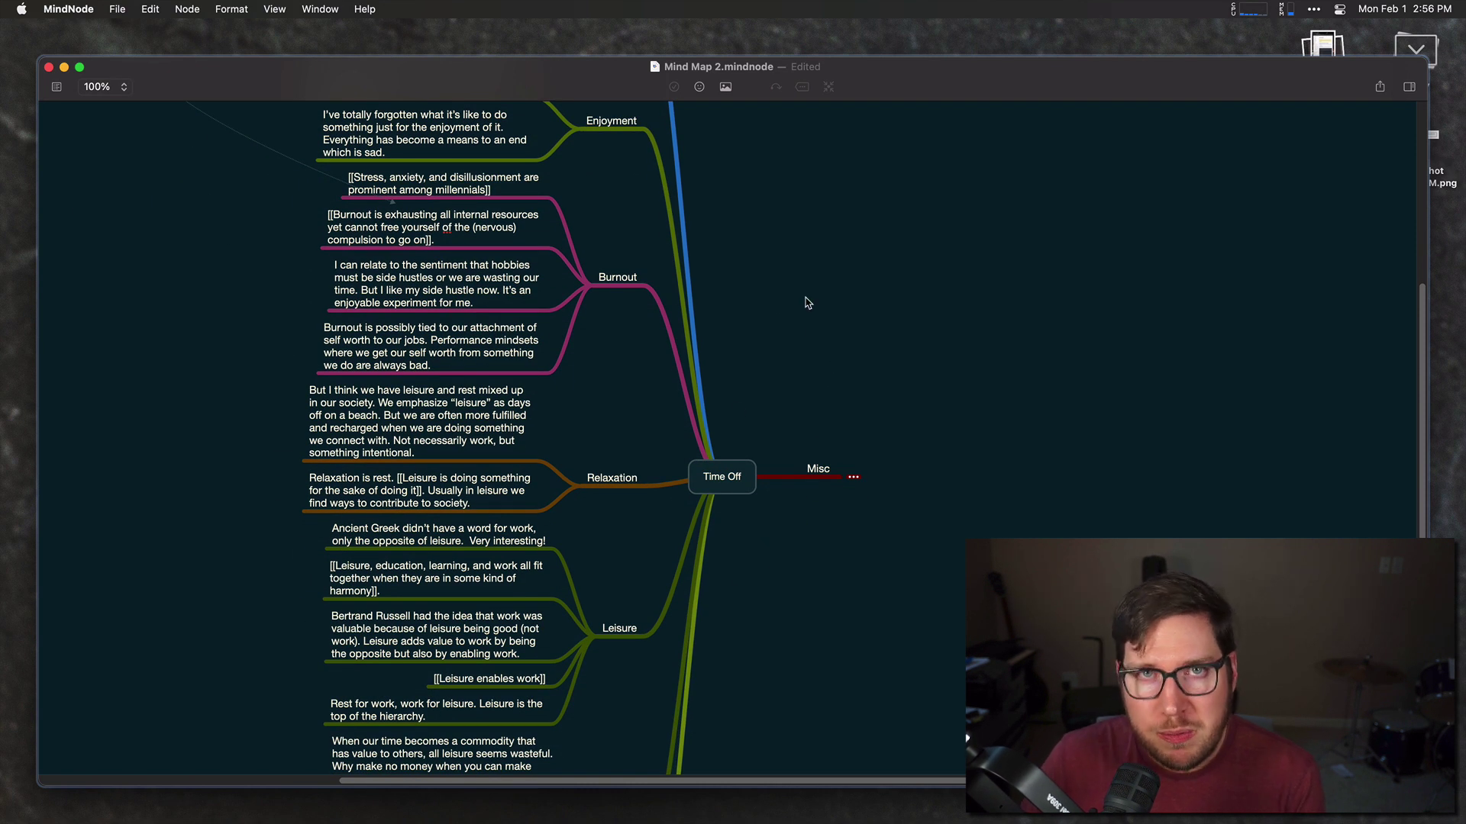
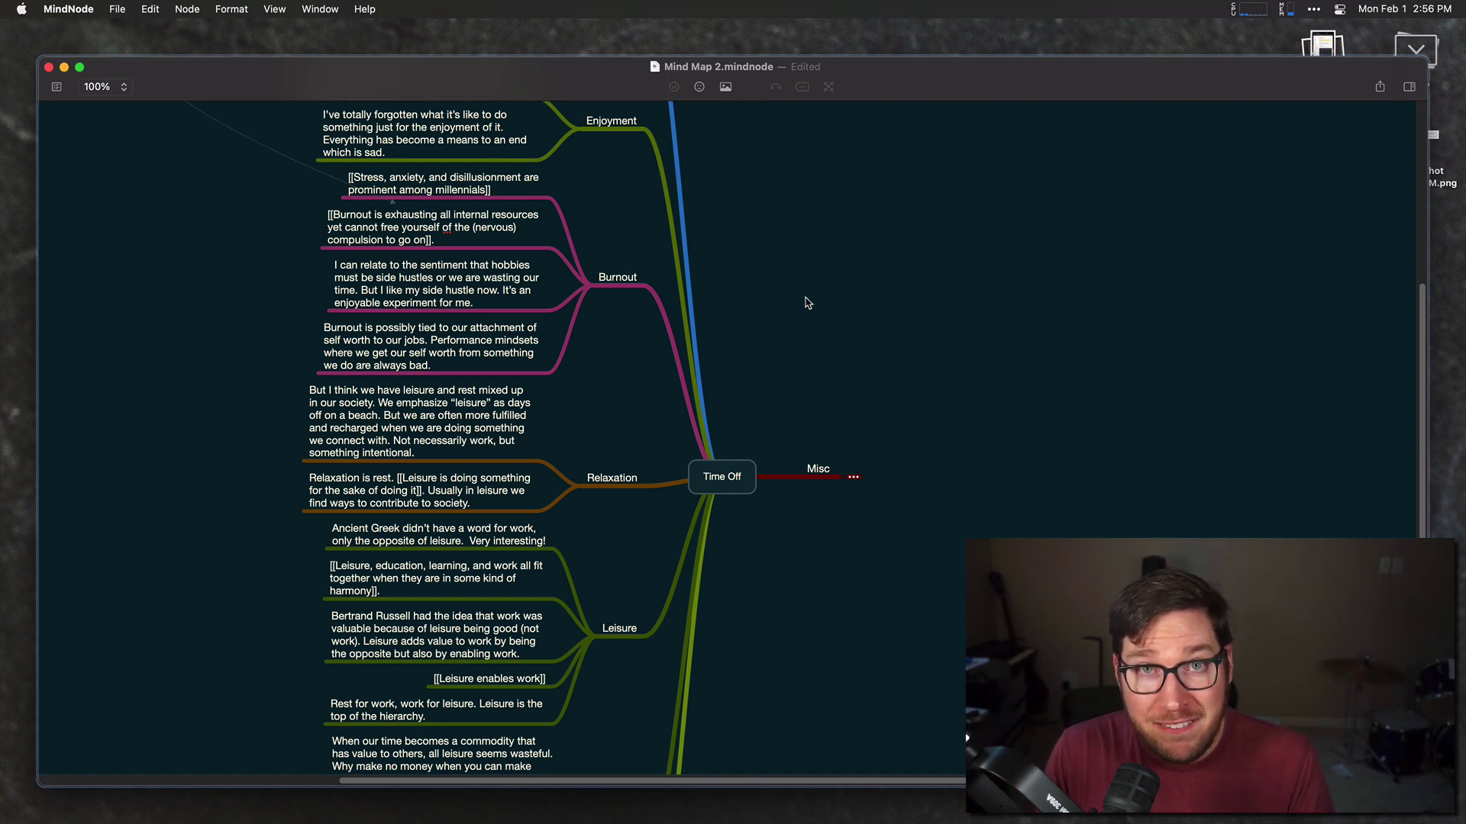
scroll(802, 340, "down", 3)
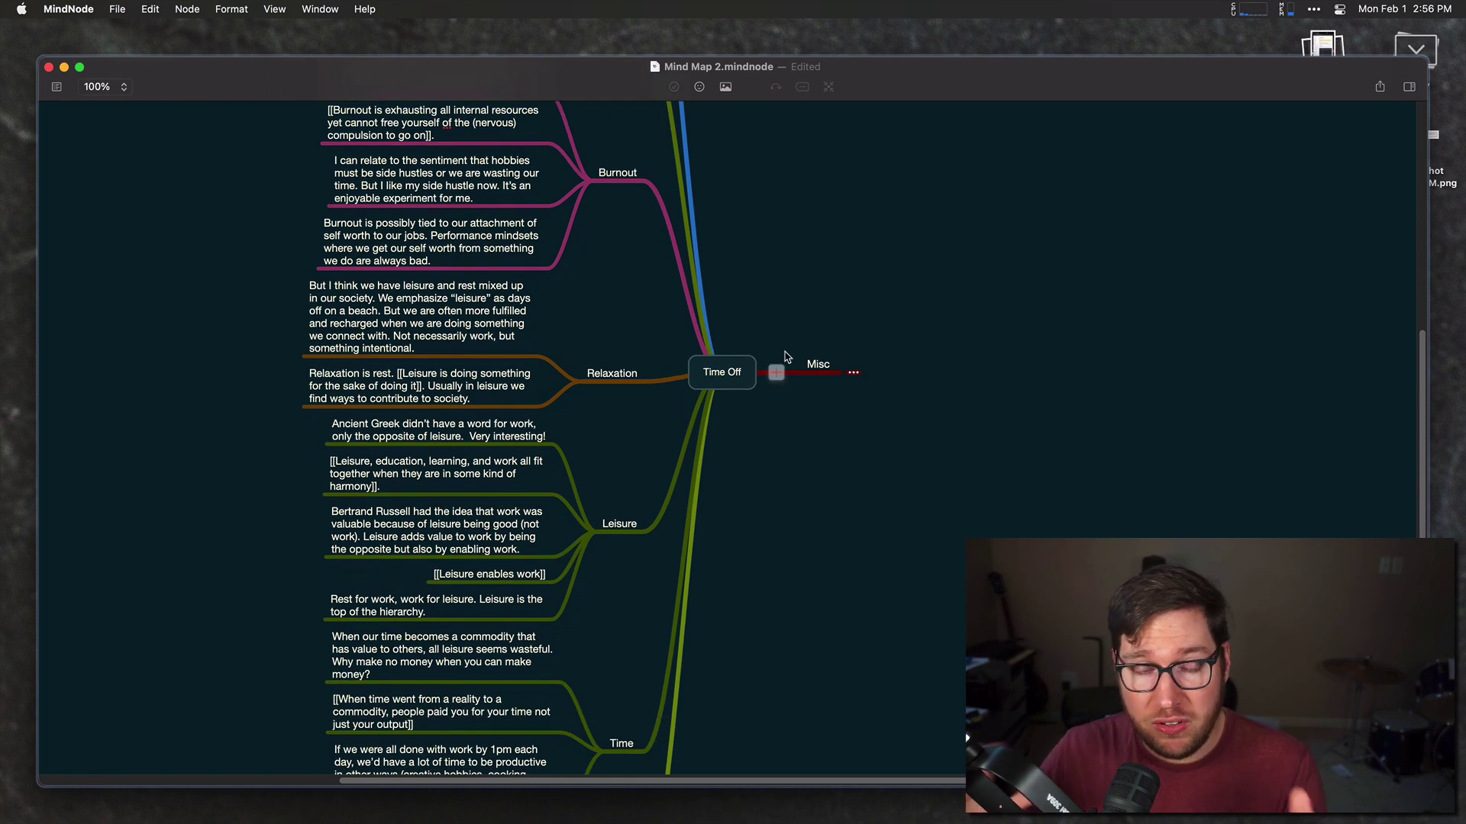
scroll(800, 351, "up", 10)
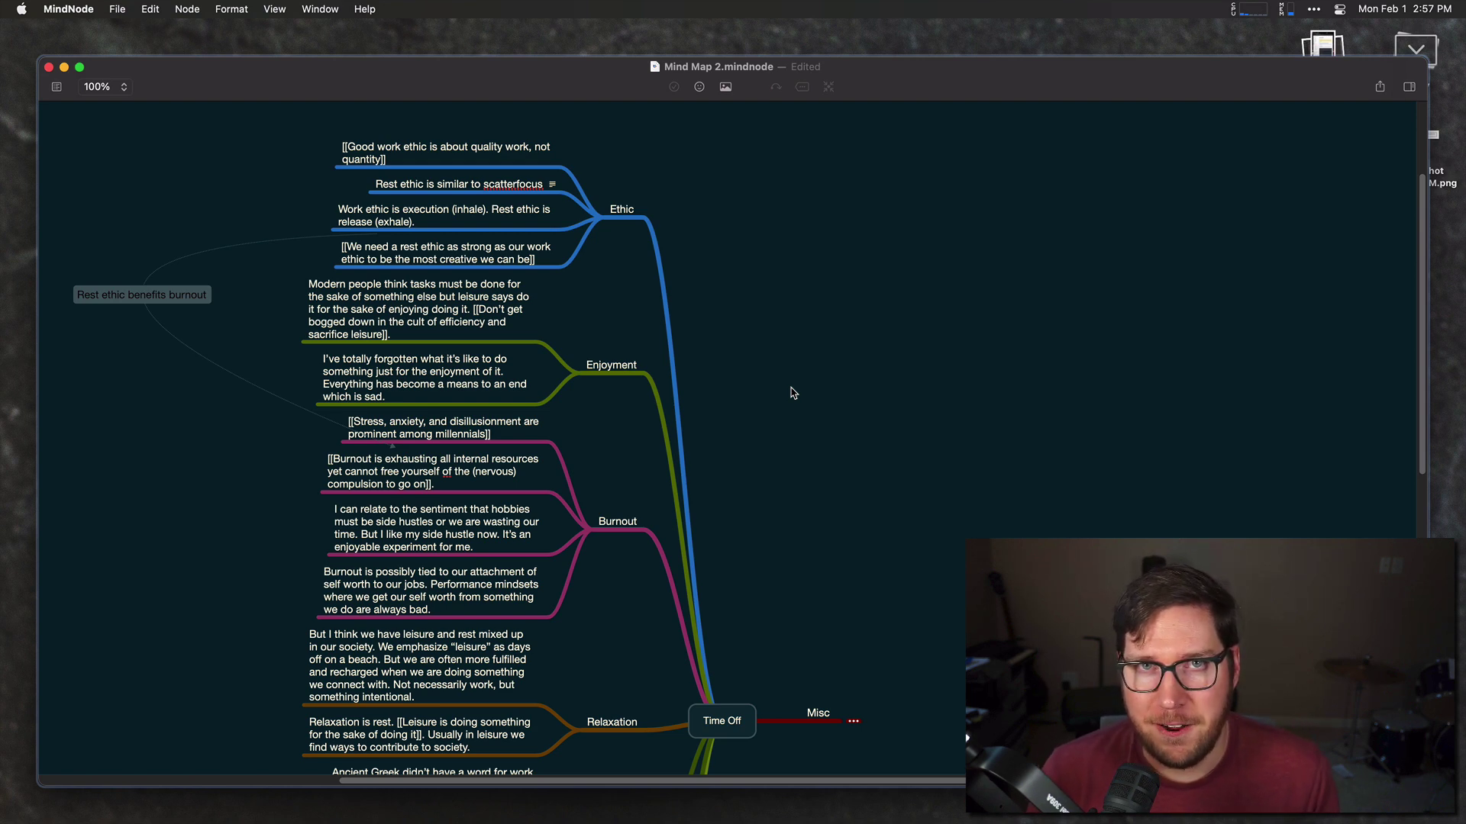
Switch to Obsidian and review the intro section of the Time Off note and its local graph.
key("super+Tab")
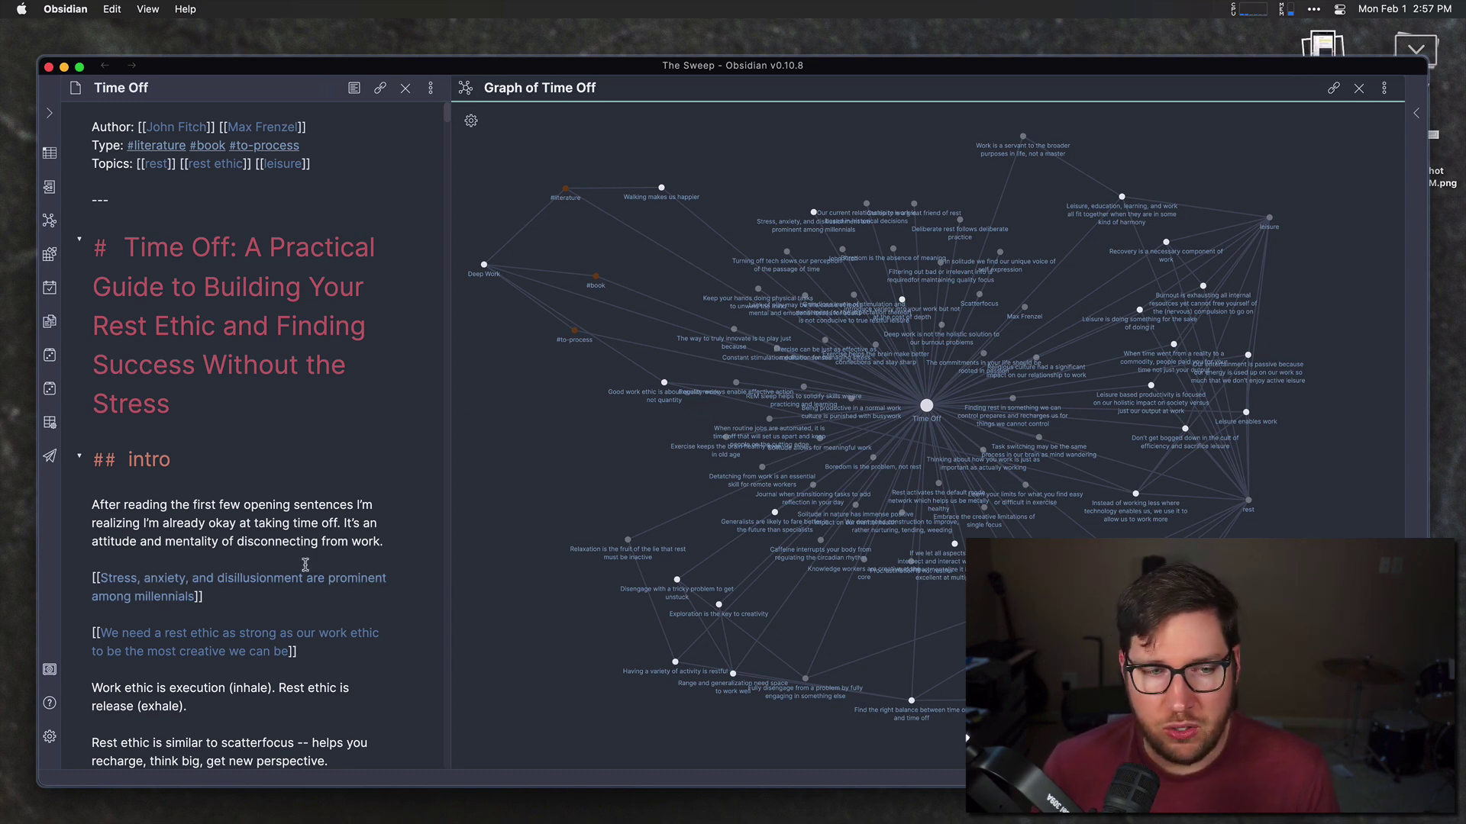
scroll(260, 444, "down", 5)
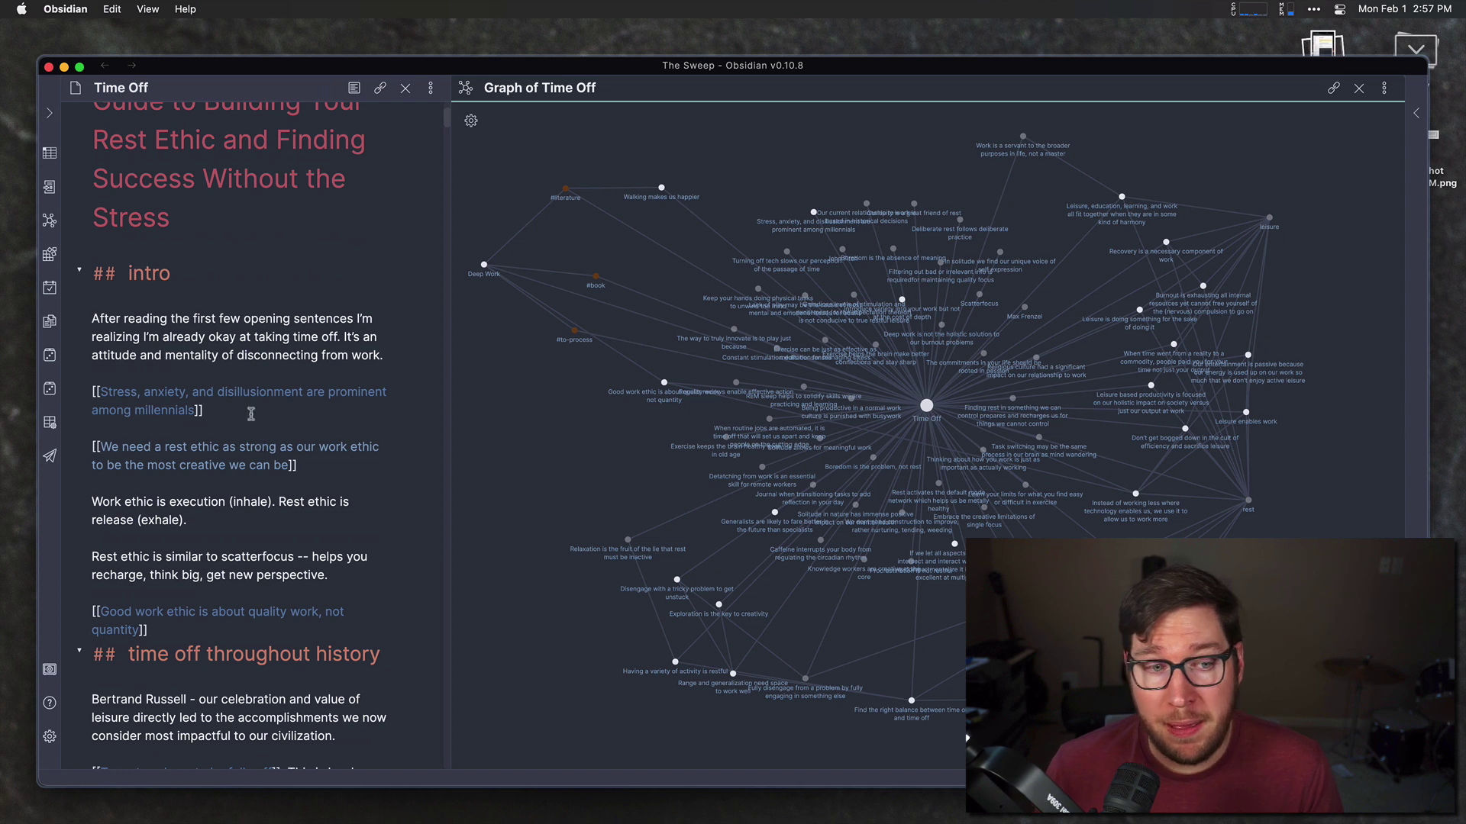
left_click_drag(91, 323, 317, 418)
left_click(317, 418)
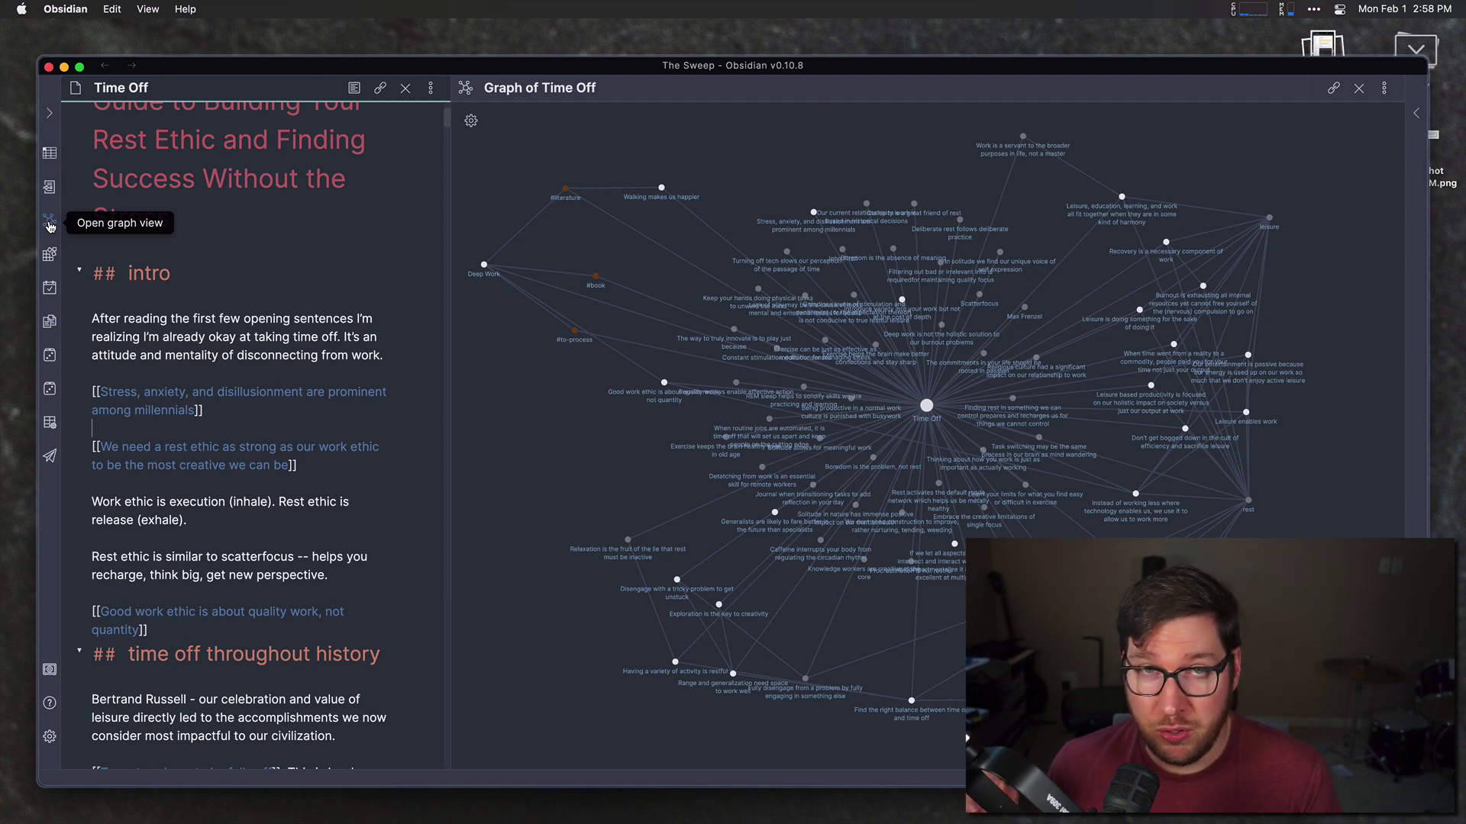
left_click(430, 89)
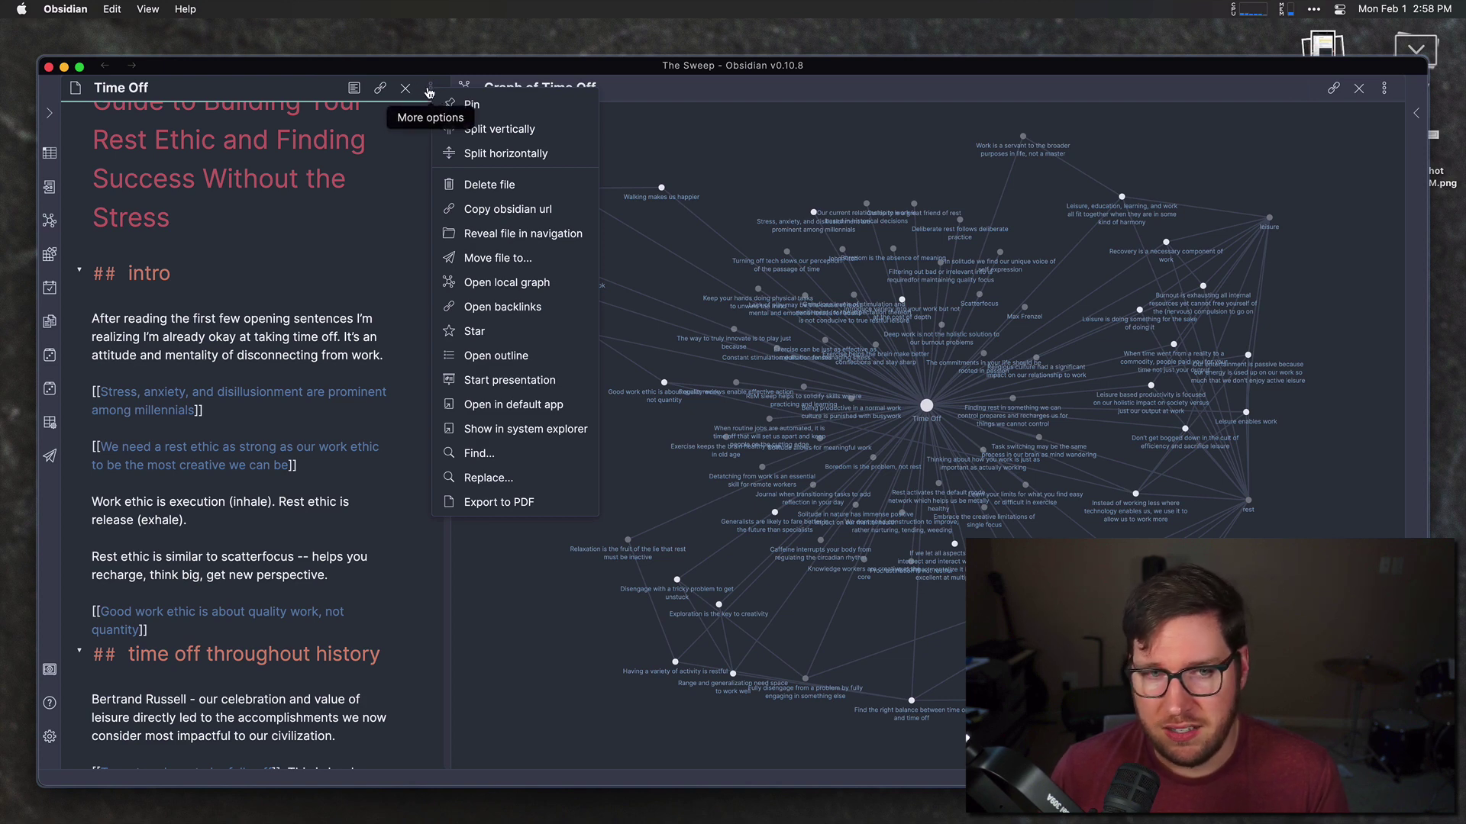
left_click(524, 284)
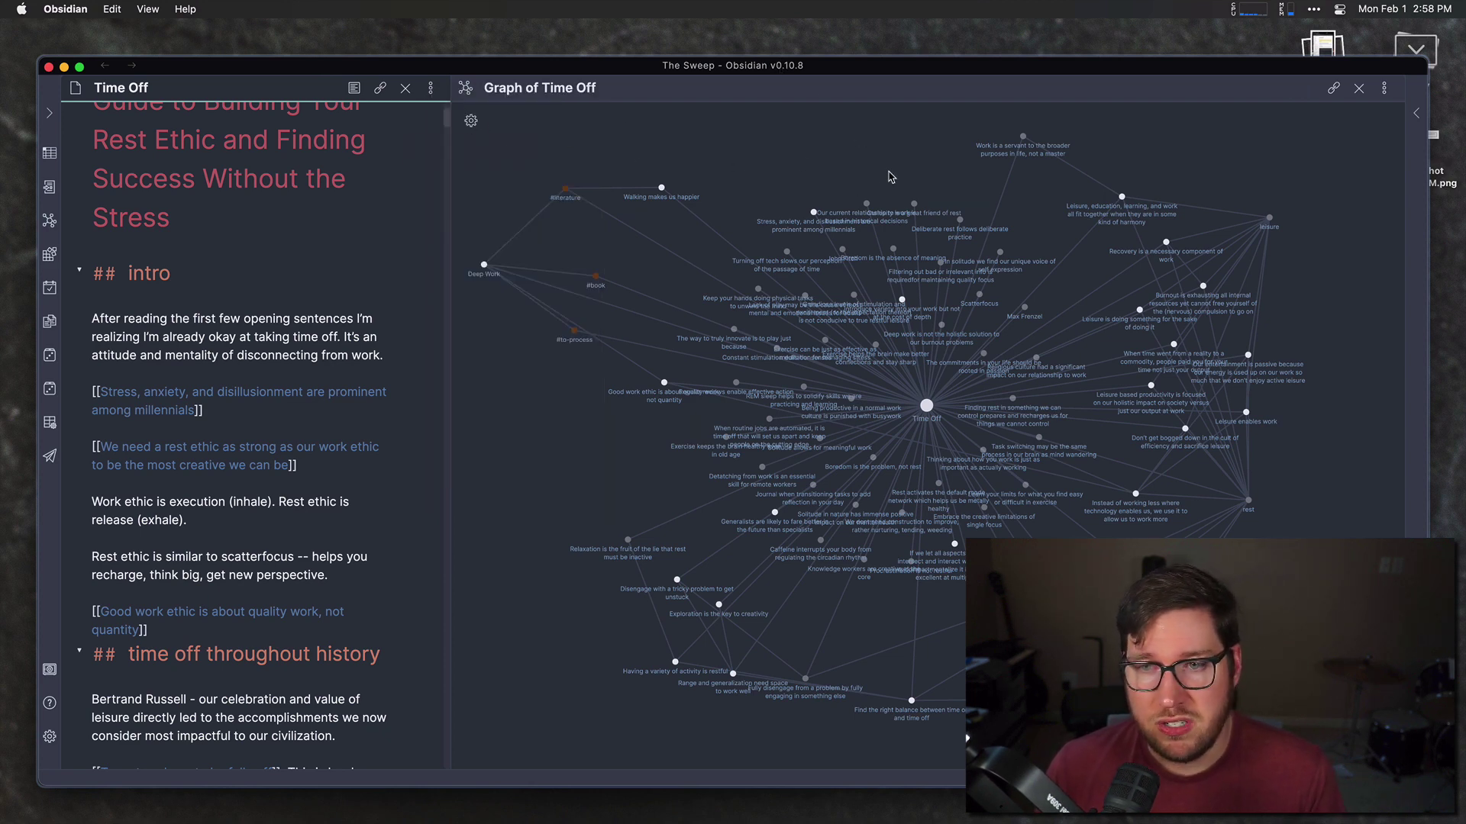
Set the depth of the Time Off graph to 2.
left_click(471, 121)
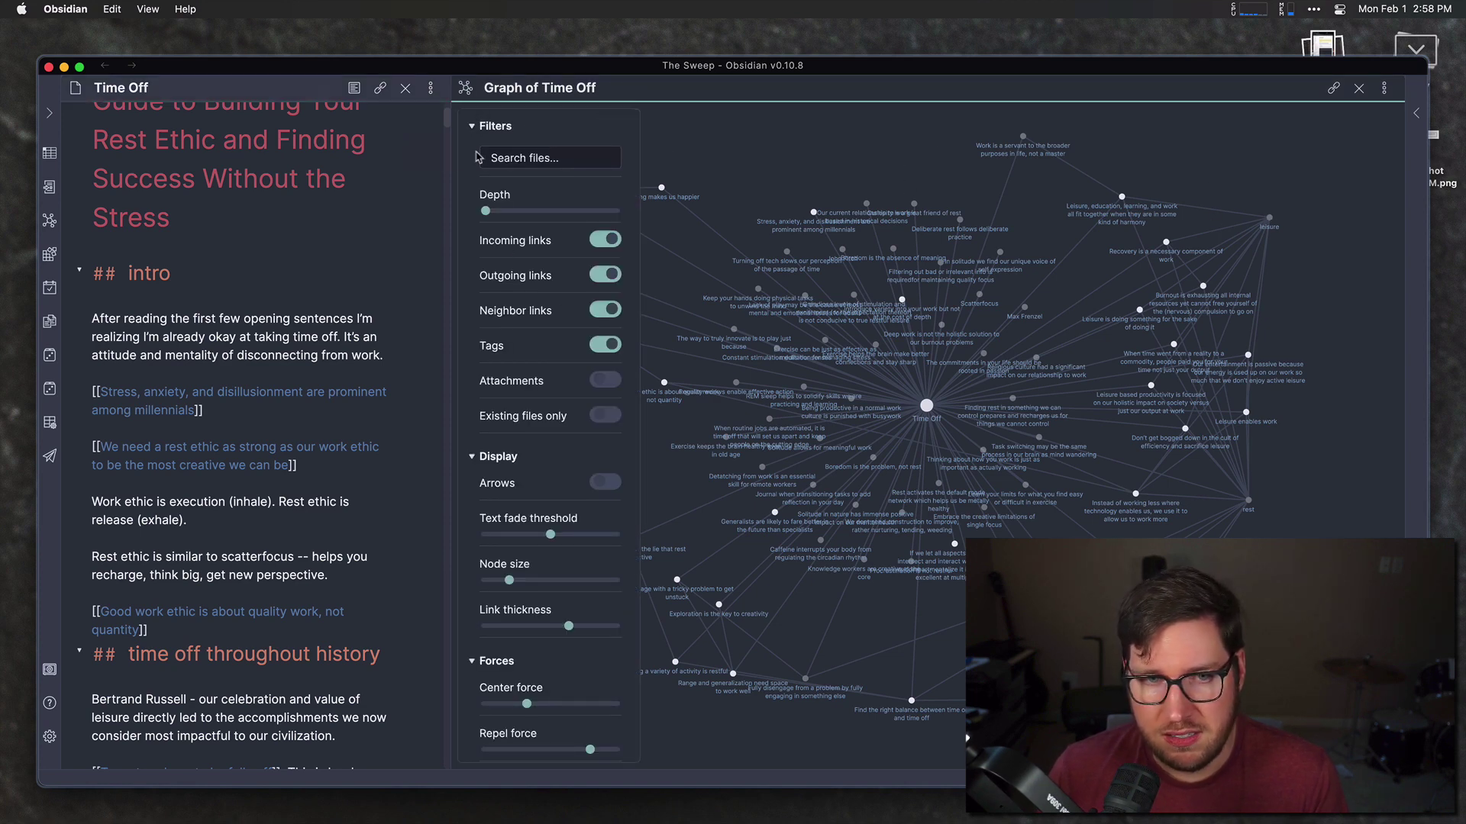
left_click(622, 122)
left_click(473, 123)
mouse_move(485, 211)
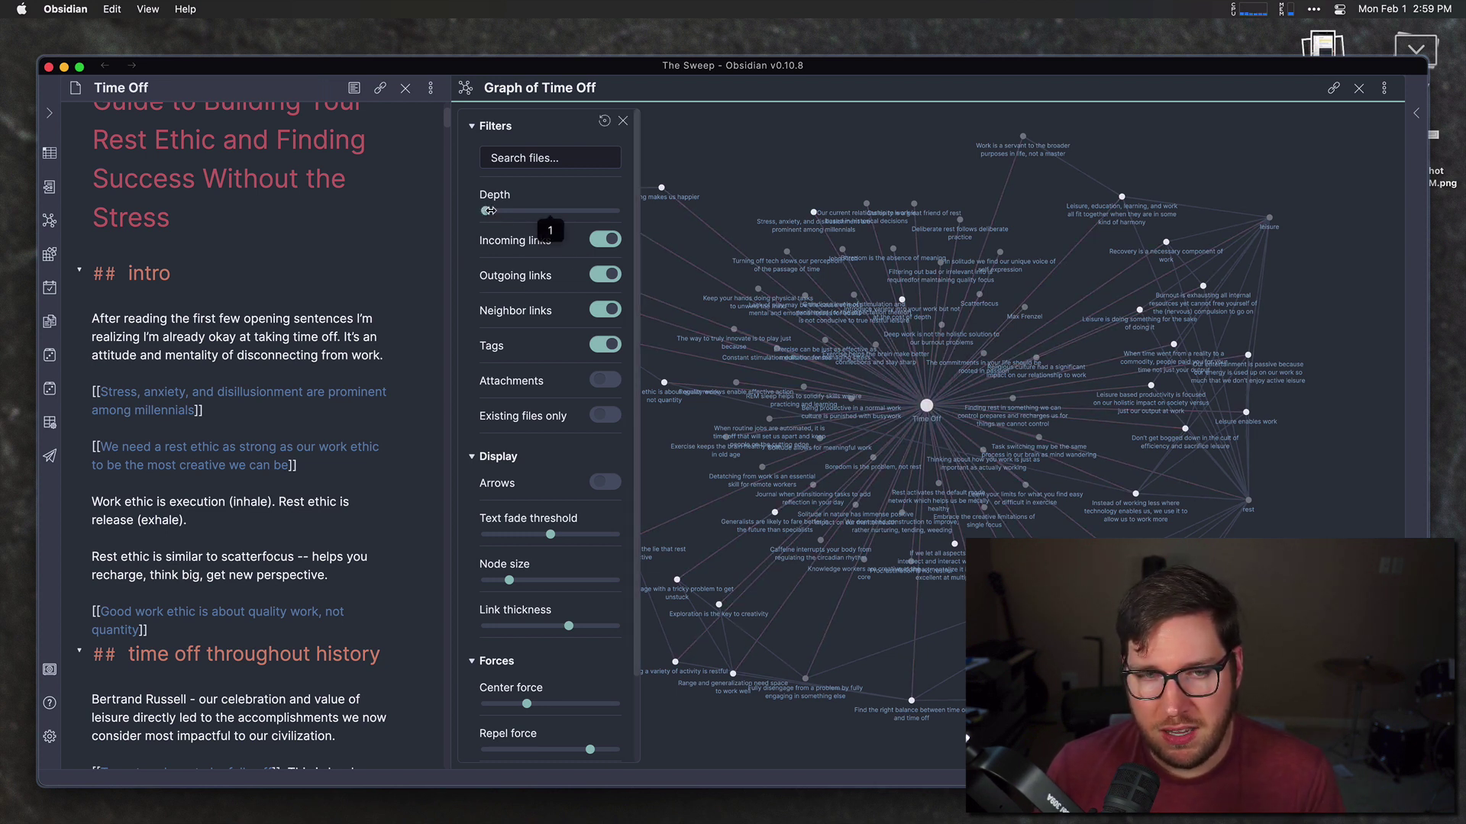
left_click_drag(485, 211, 518, 211)
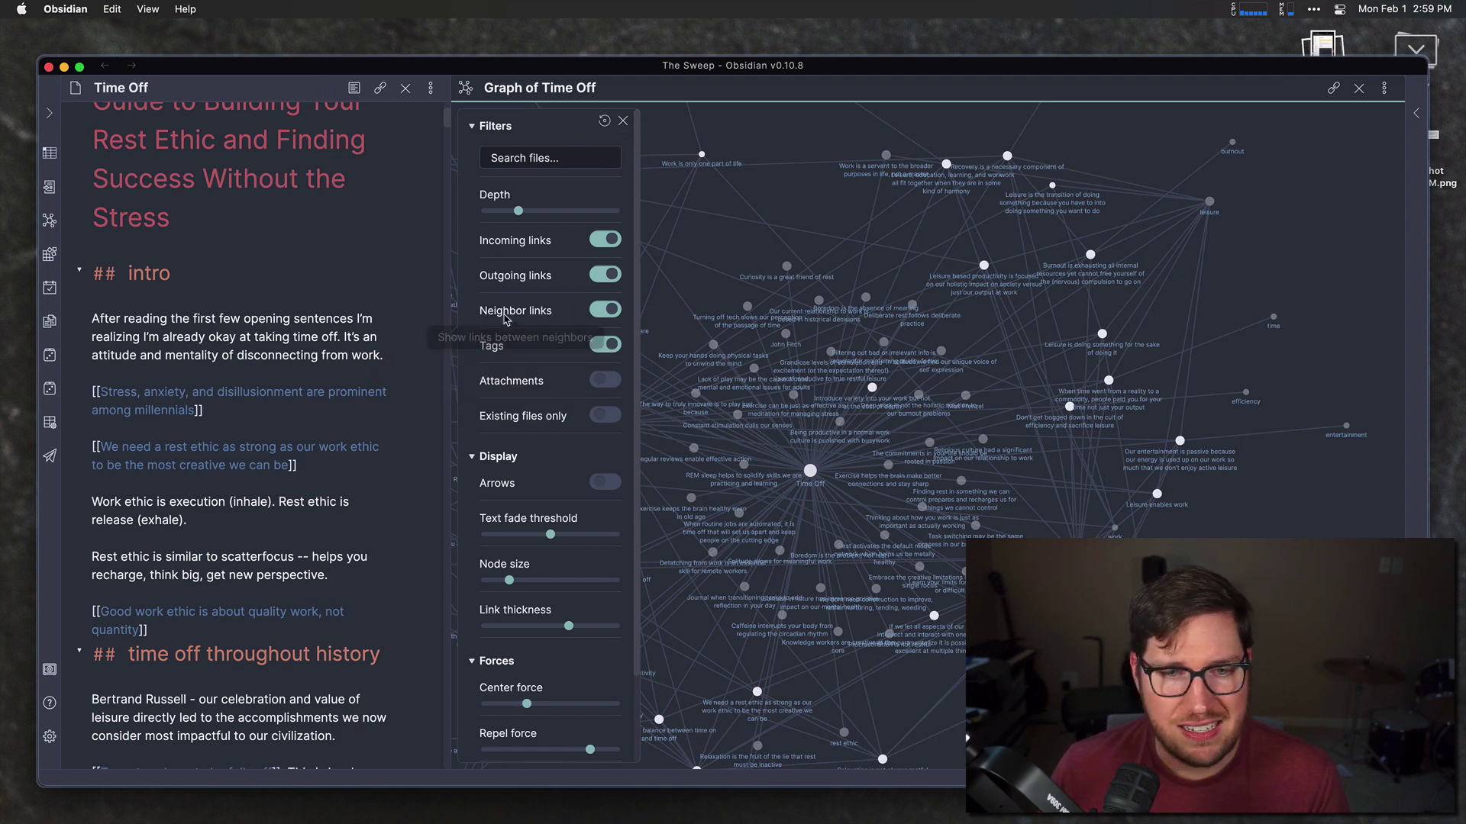
Increase the repel force of the Time Off graph slightly and close the graph settings.
scroll(556, 487, "down", 3)
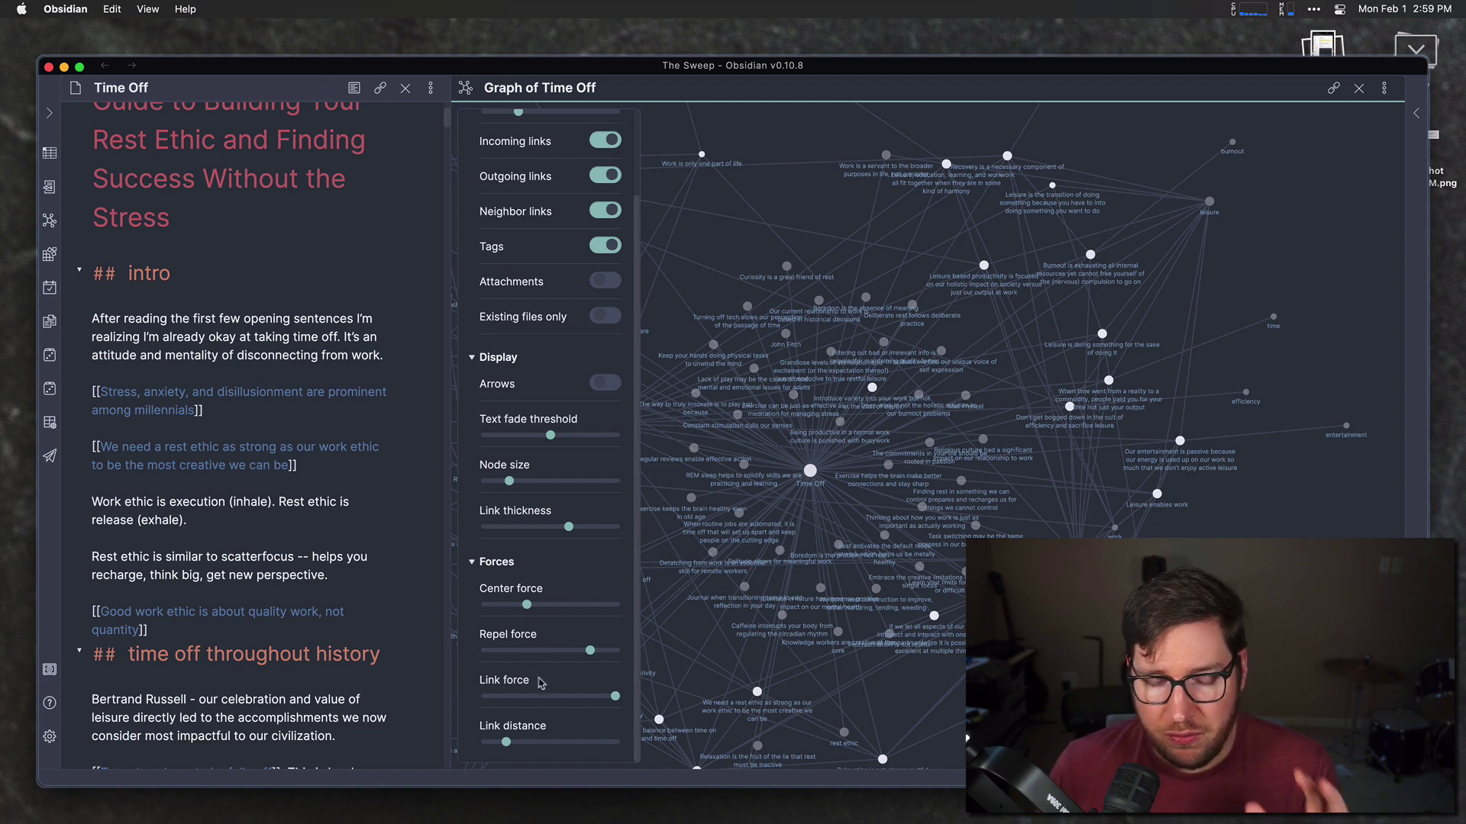
mouse_move(590, 651)
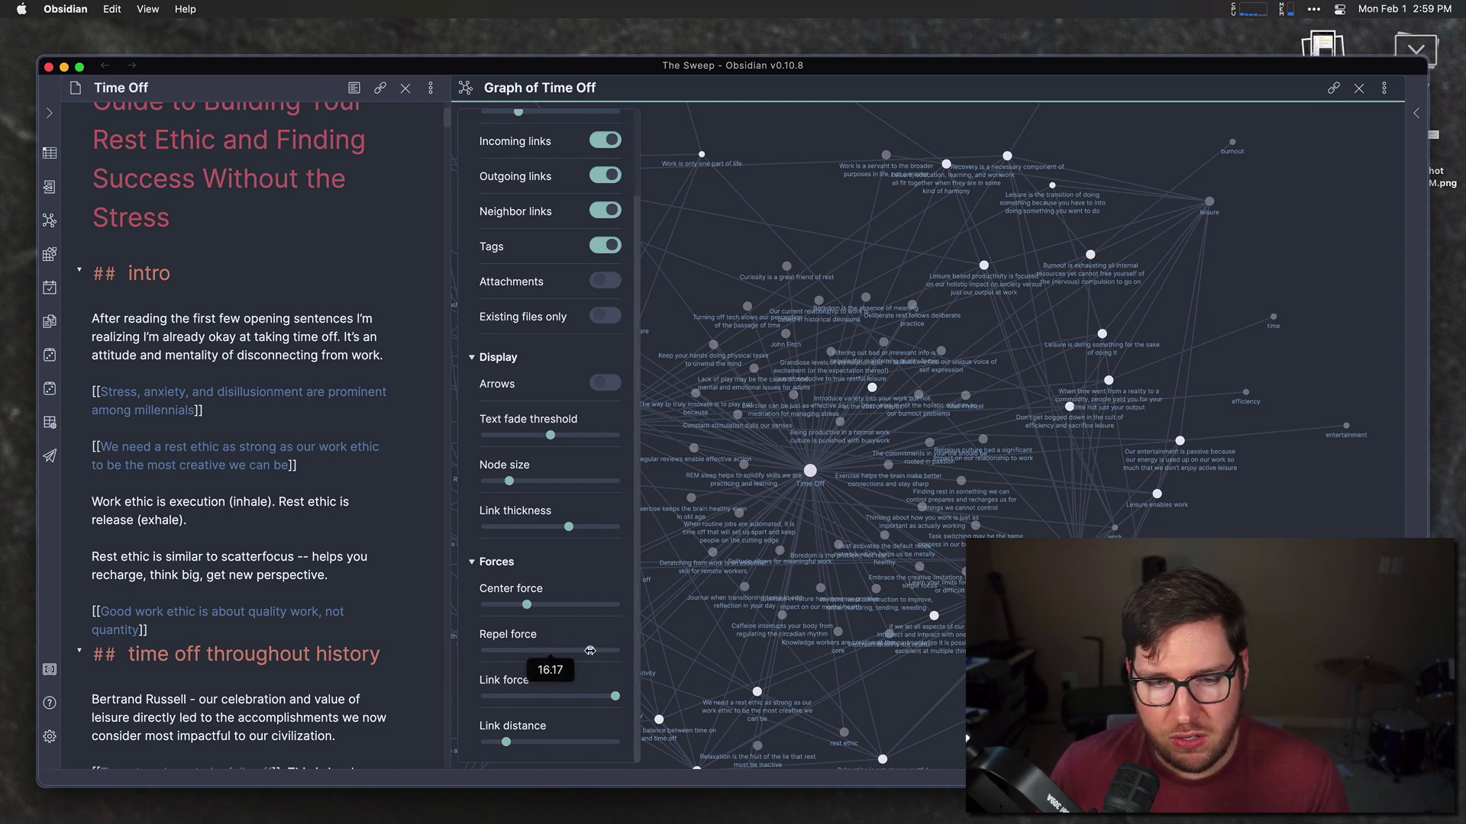
left_click_drag(590, 651, 593, 650)
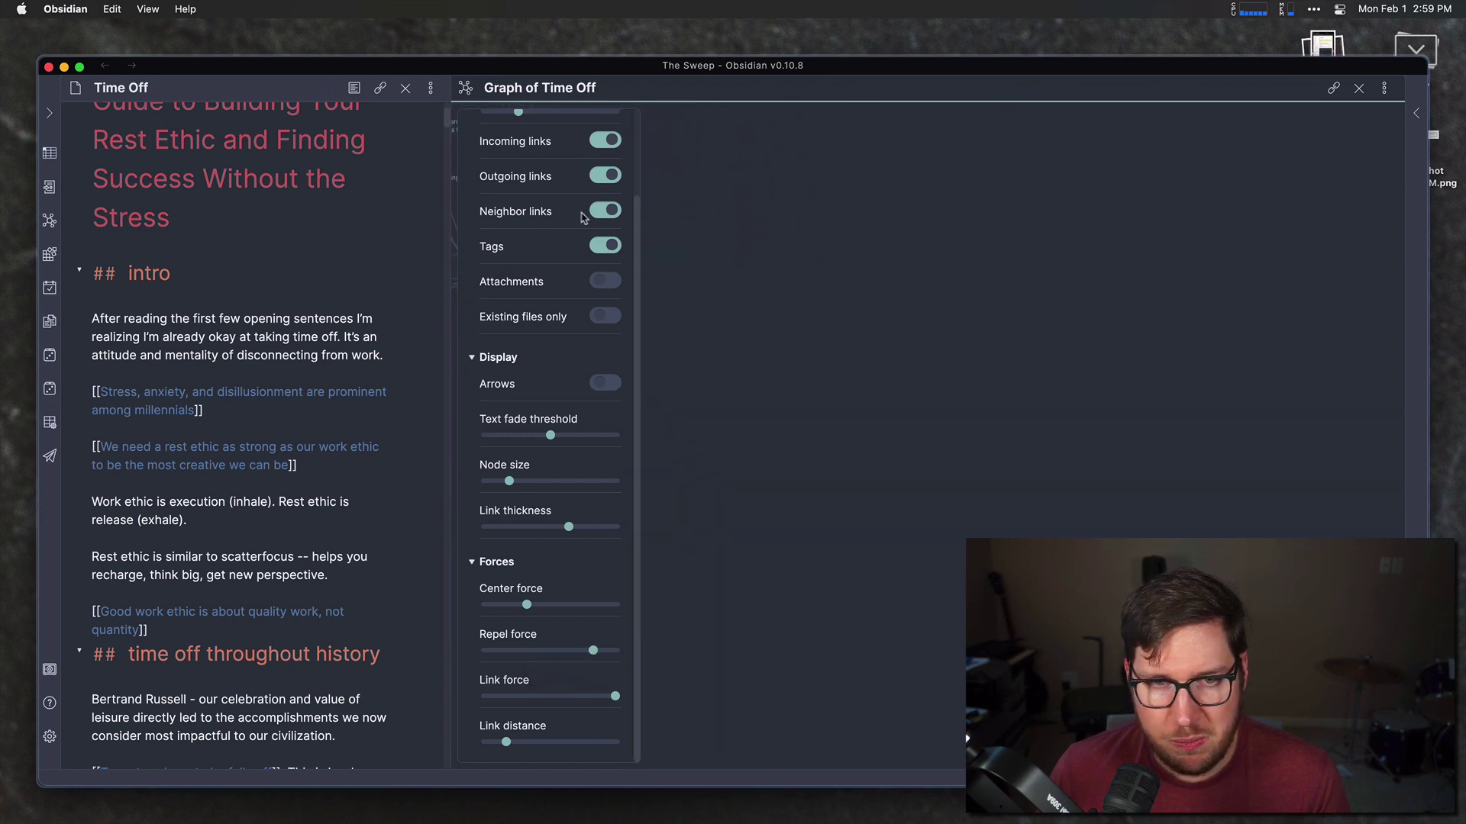
scroll(638, 183, "up", 3)
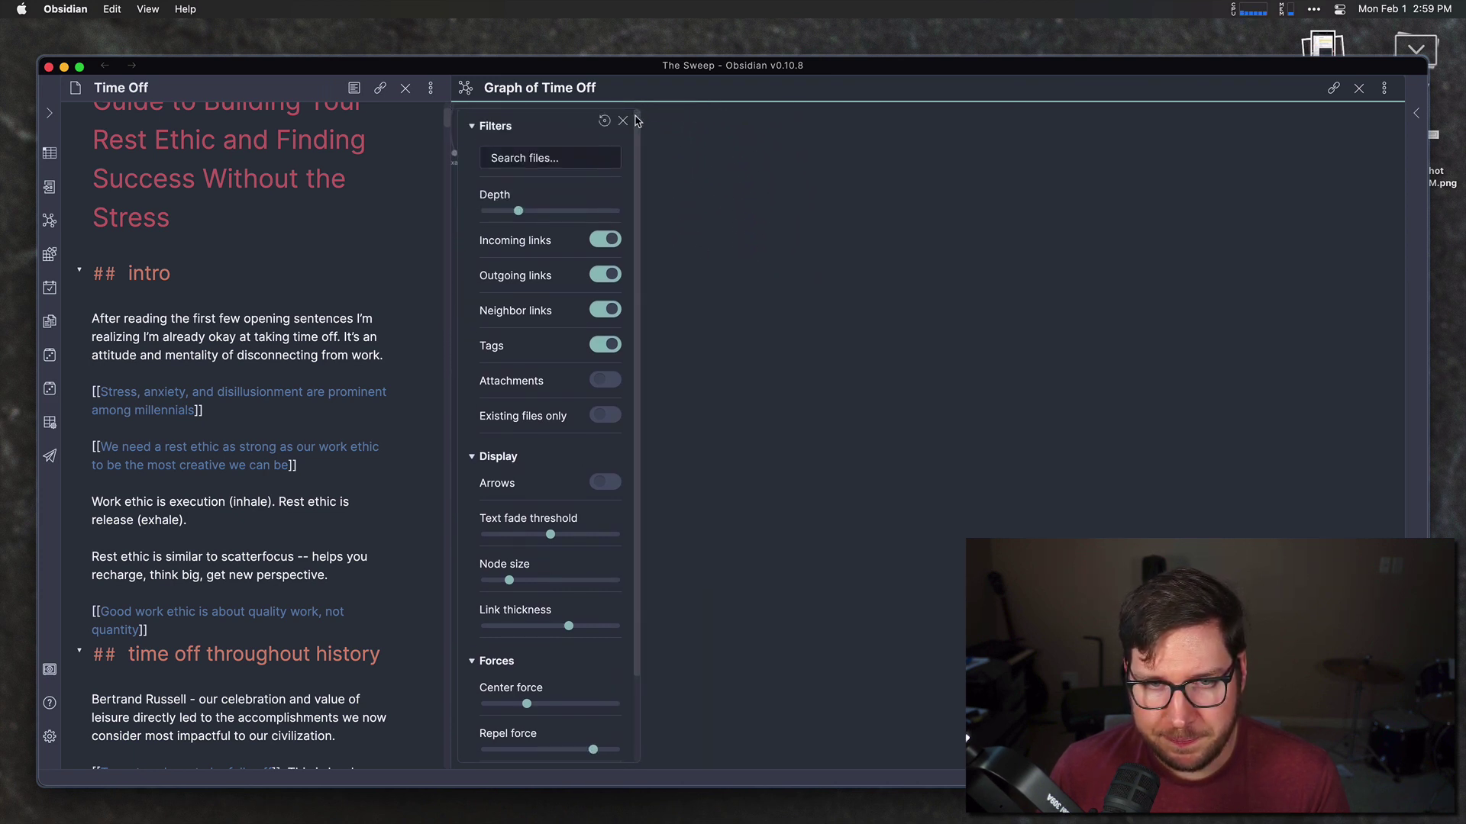
left_click(623, 121)
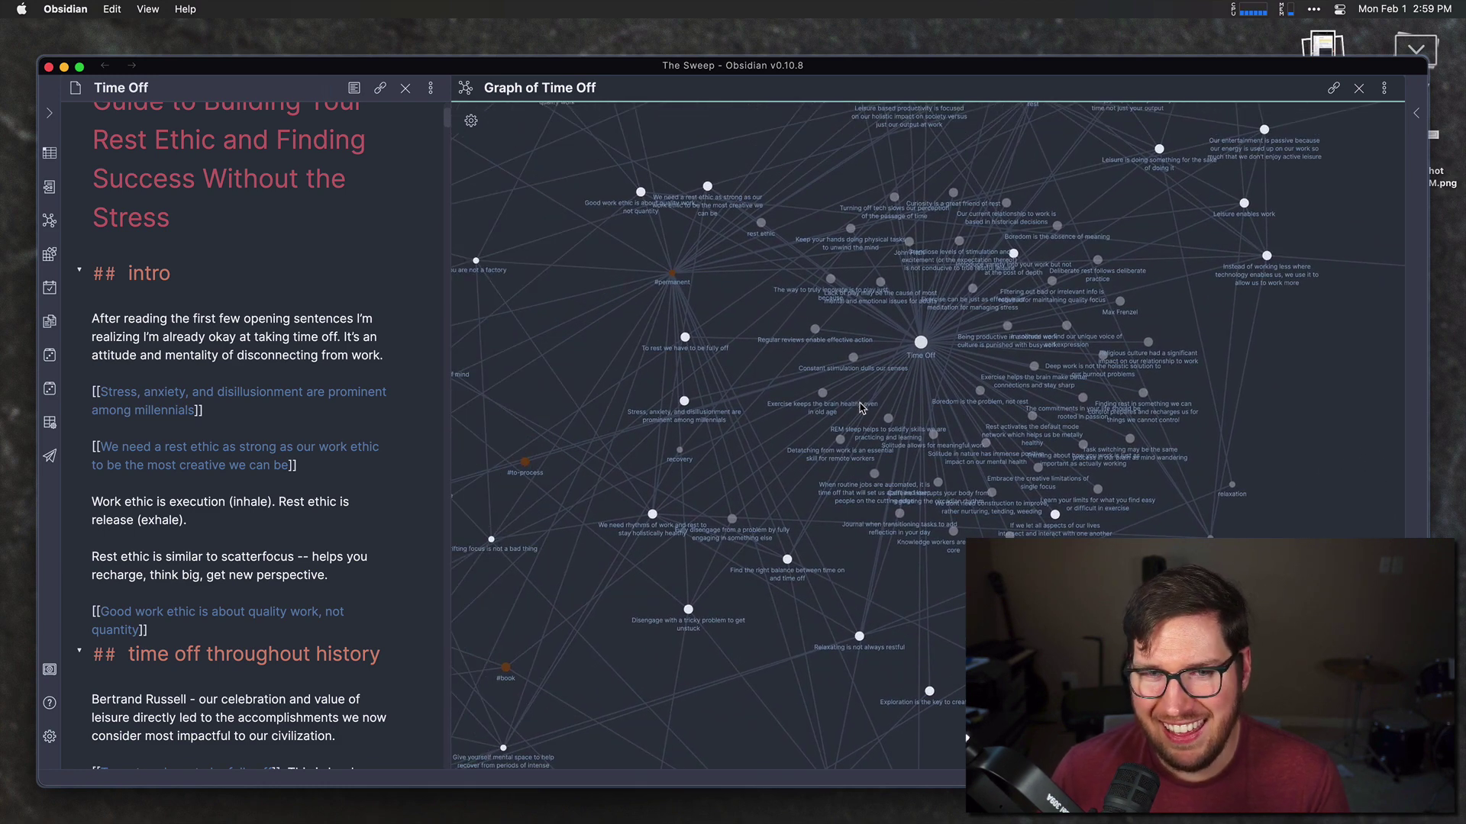
Set the depth of the Time Off graph back to 1, close its settings, and bring the main cluster into view.
scroll(860, 408, "down", 10)
scroll(878, 419, "up", 10)
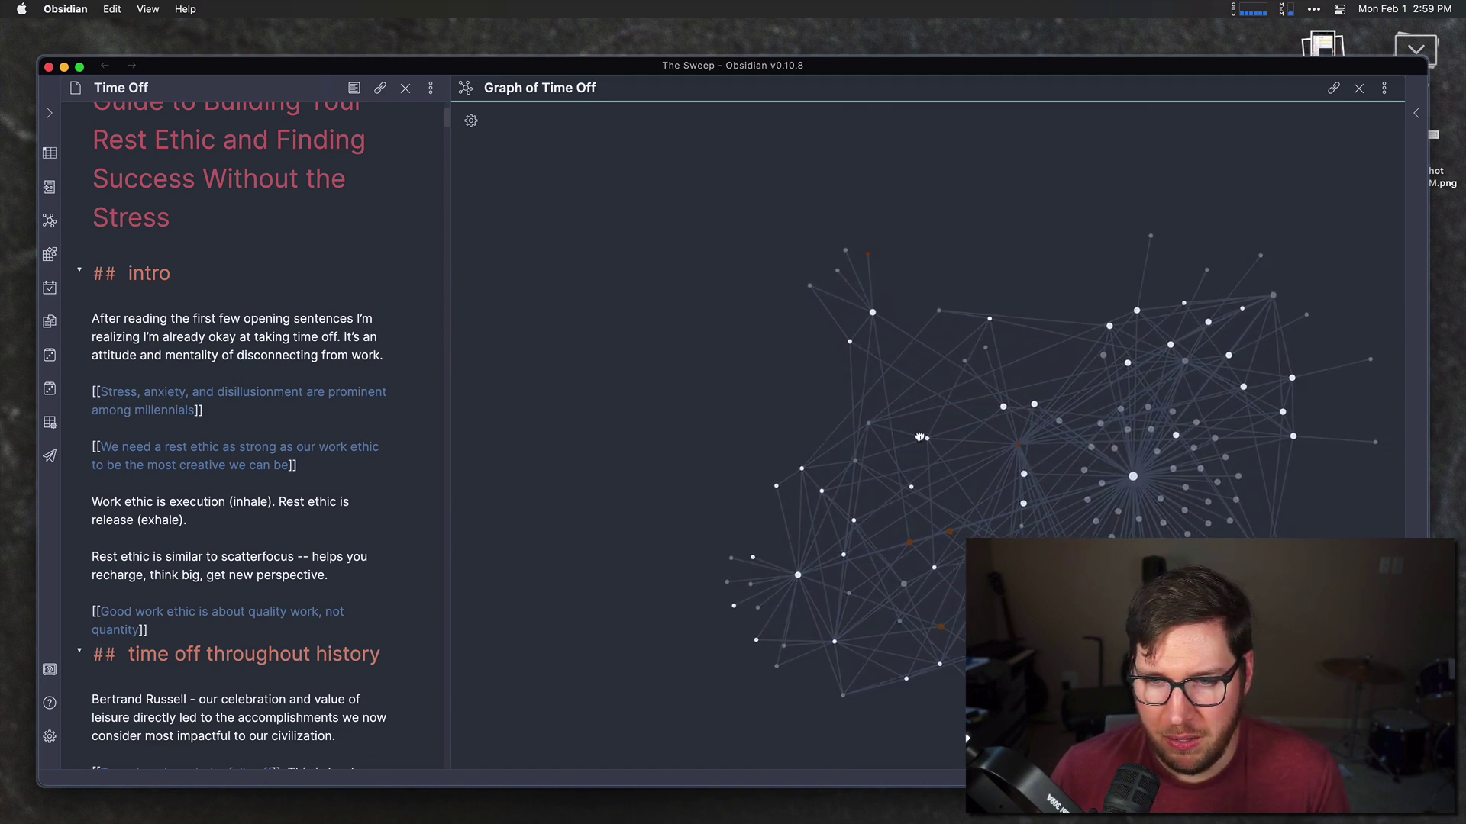
scroll(920, 438, "up", 5)
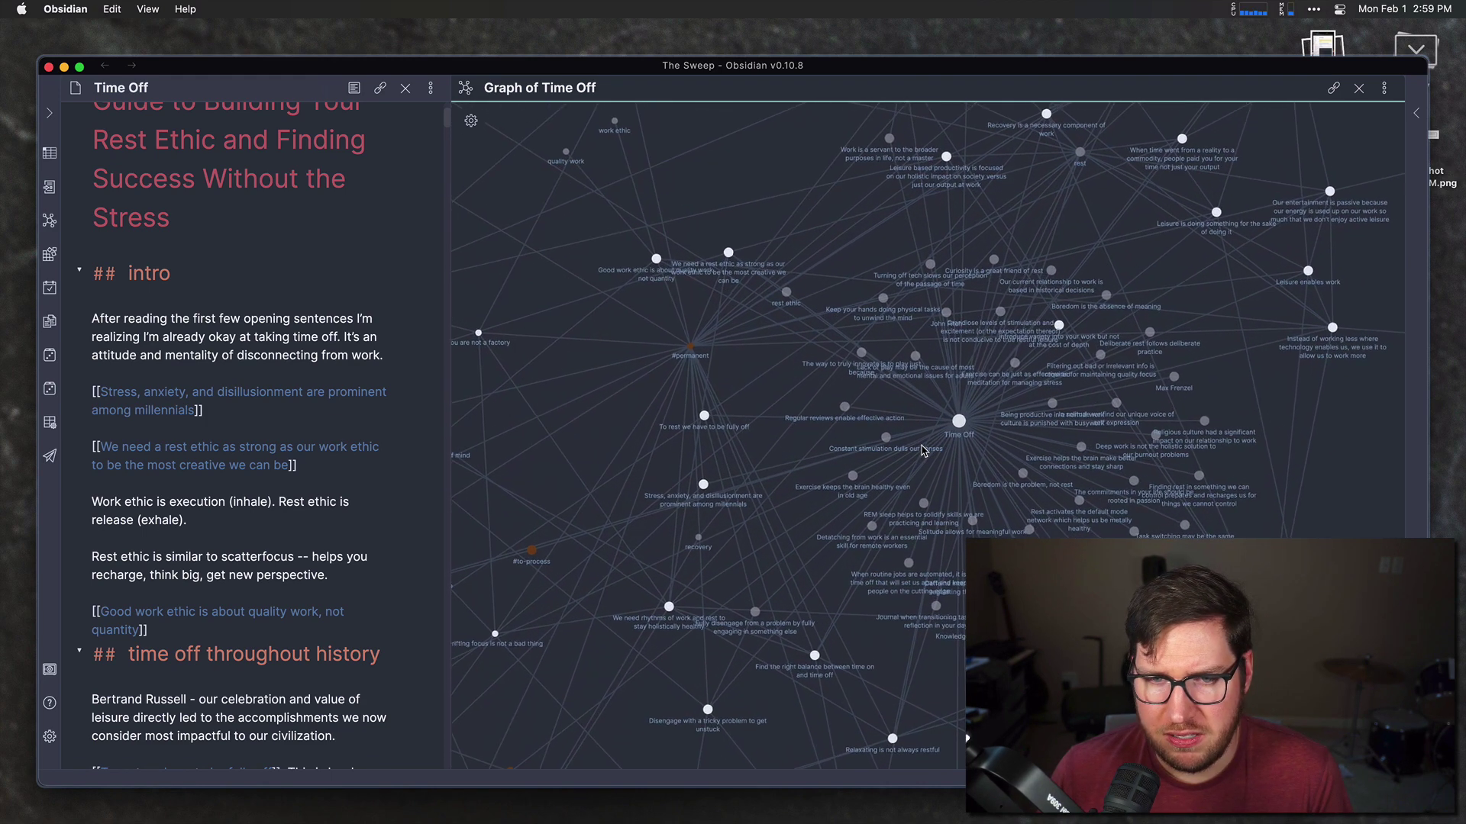
left_click(471, 121)
mouse_move(518, 211)
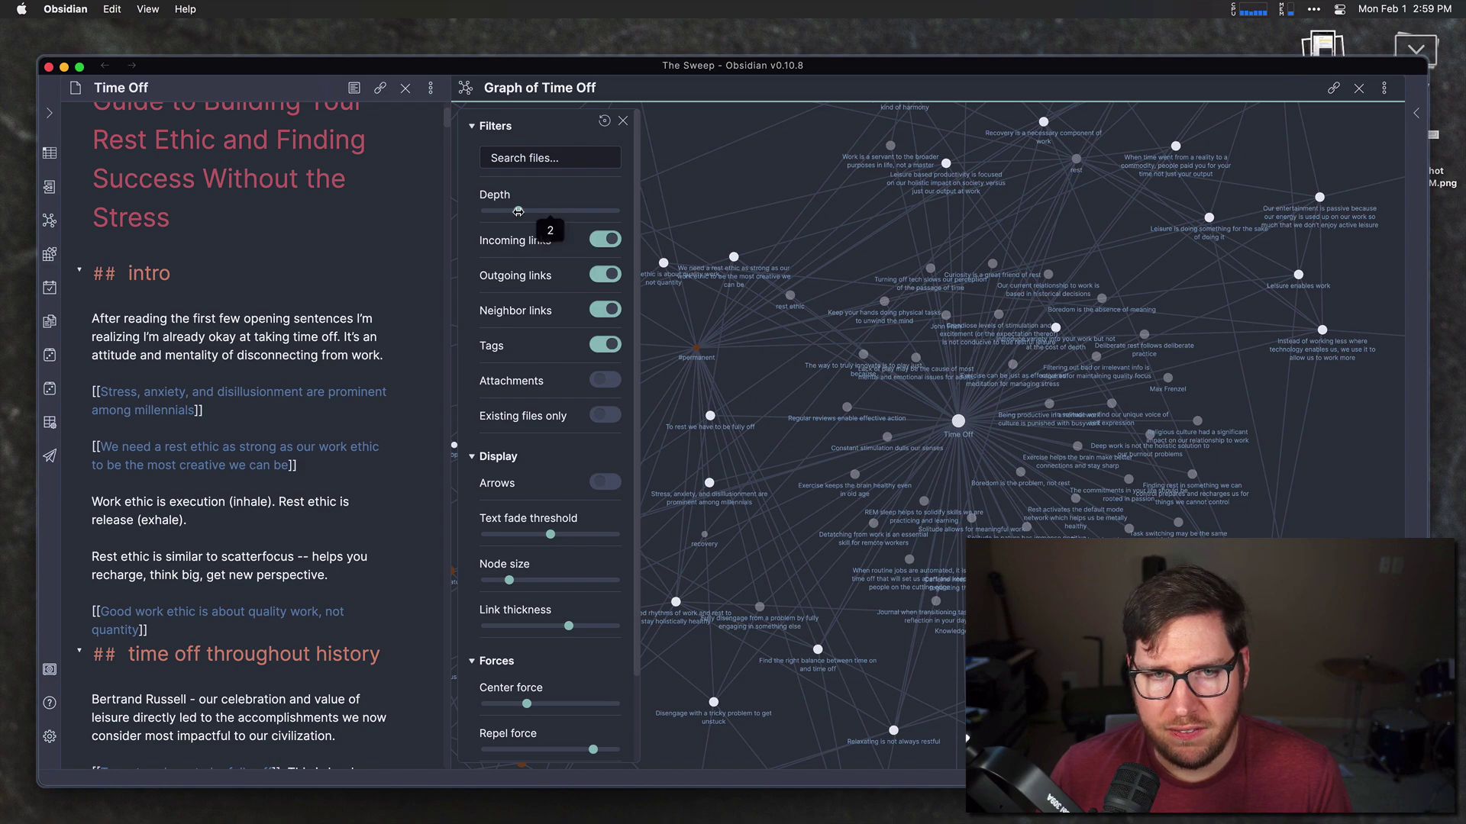
left_click_drag(518, 212, 490, 212)
left_click(623, 121)
left_click_drag(726, 169, 614, 307)
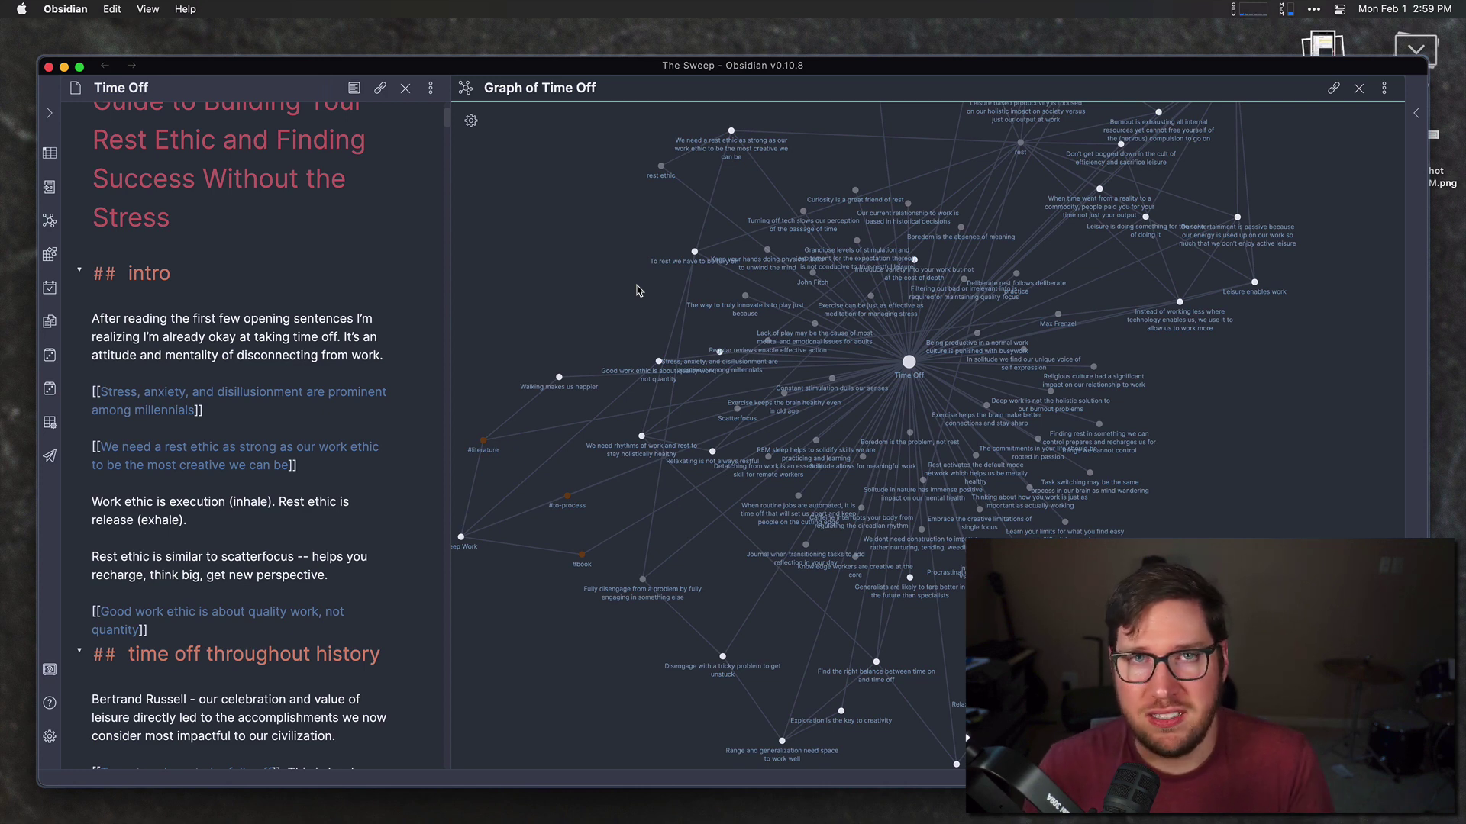
left_click_drag(614, 213, 601, 273)
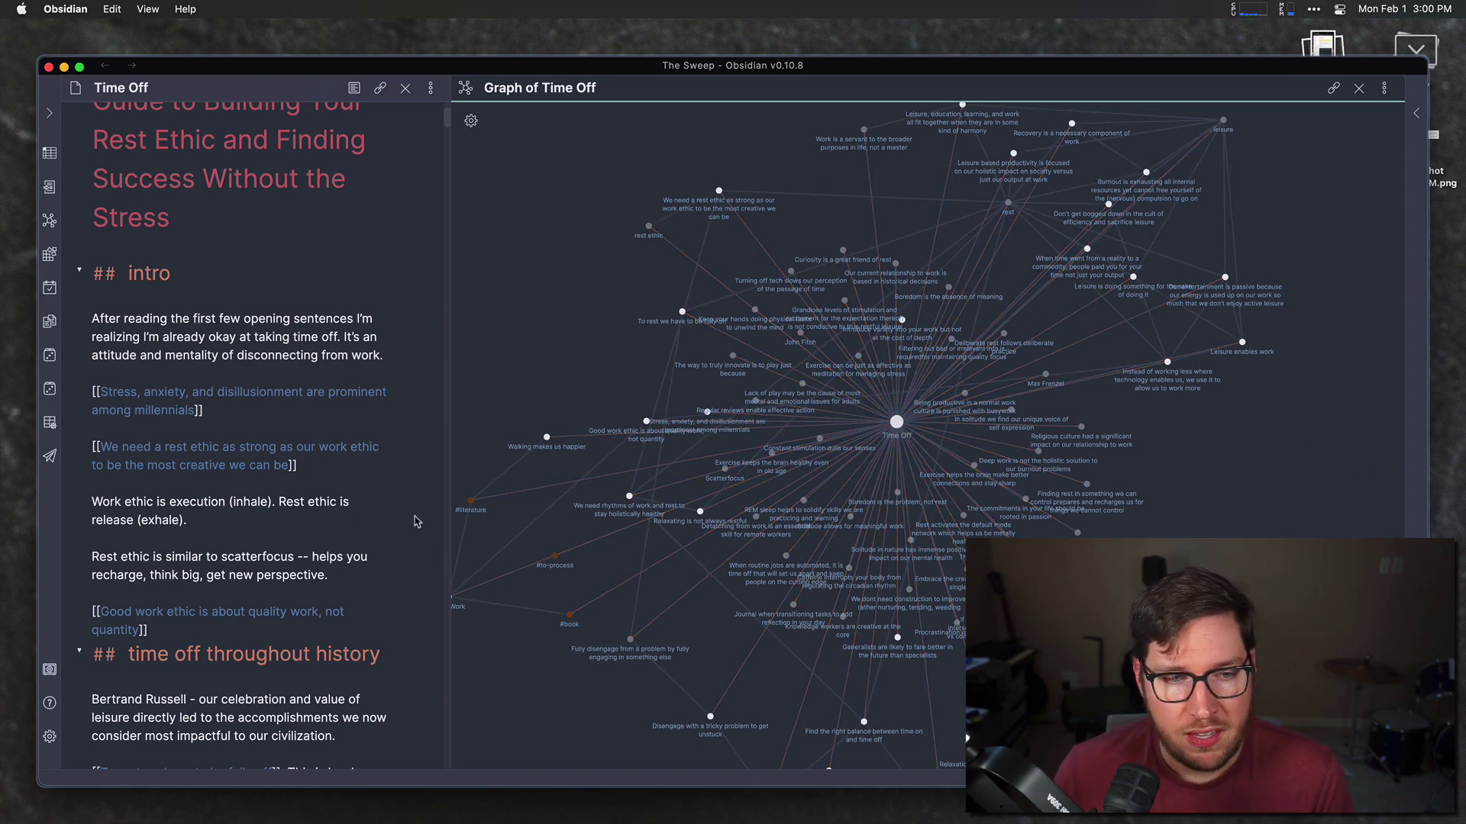
Open the linked note "We need a rest ethic as strong as our work ethic" beside the Time Off note and widen it for reading.
left_click(287, 418)
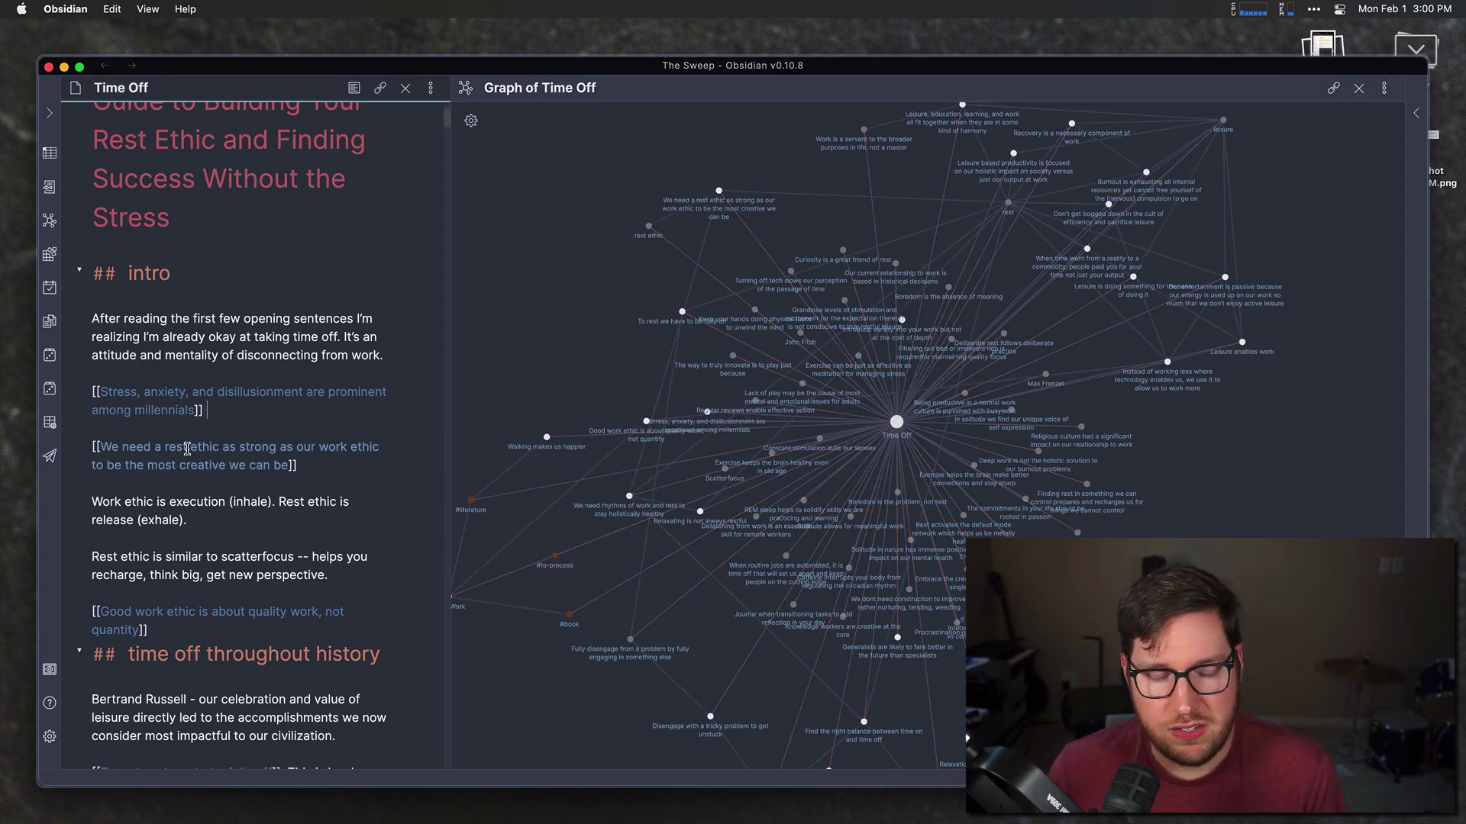
left_click(187, 449, "super")
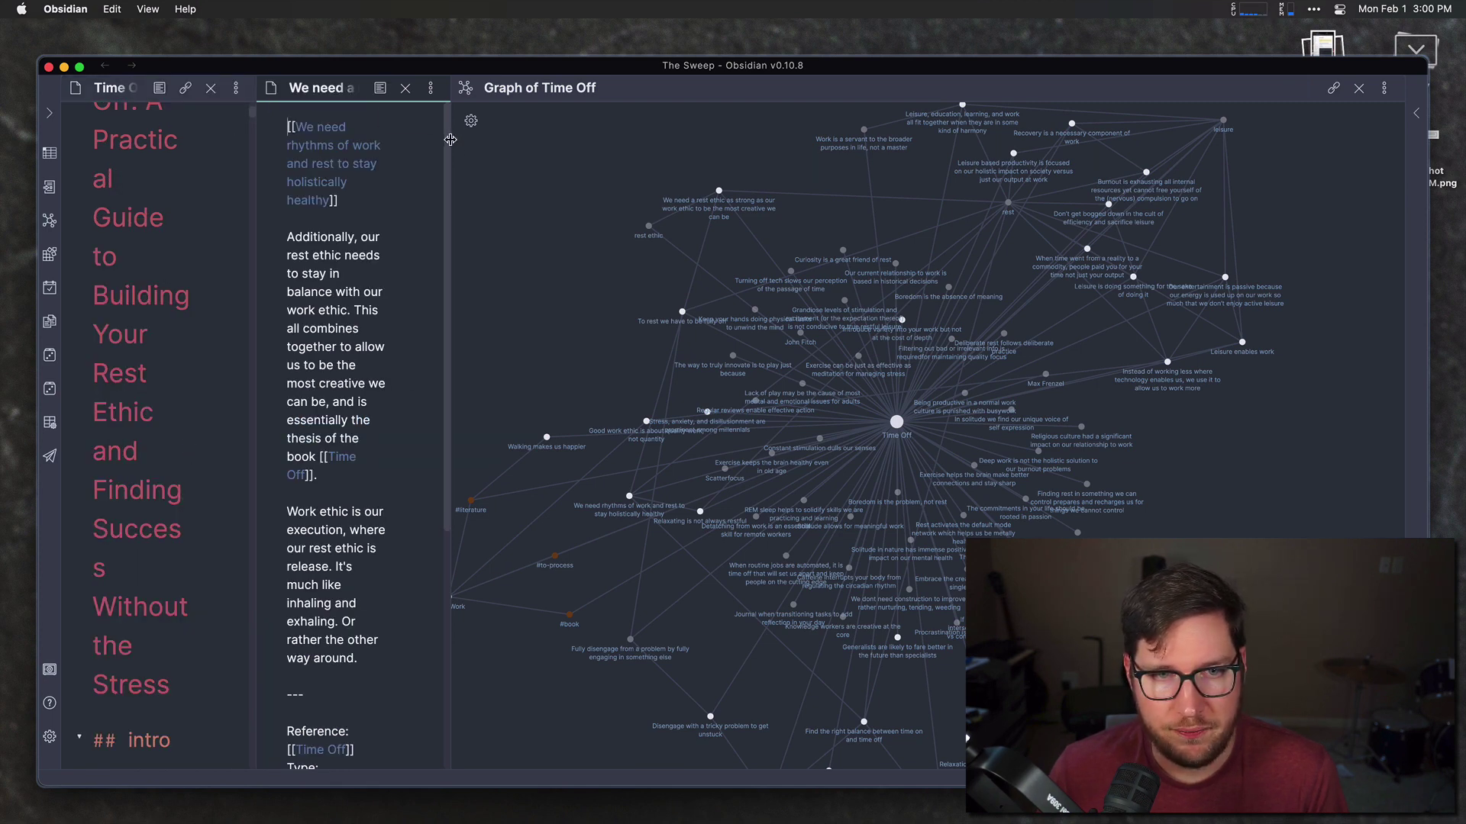
left_click(524, 154)
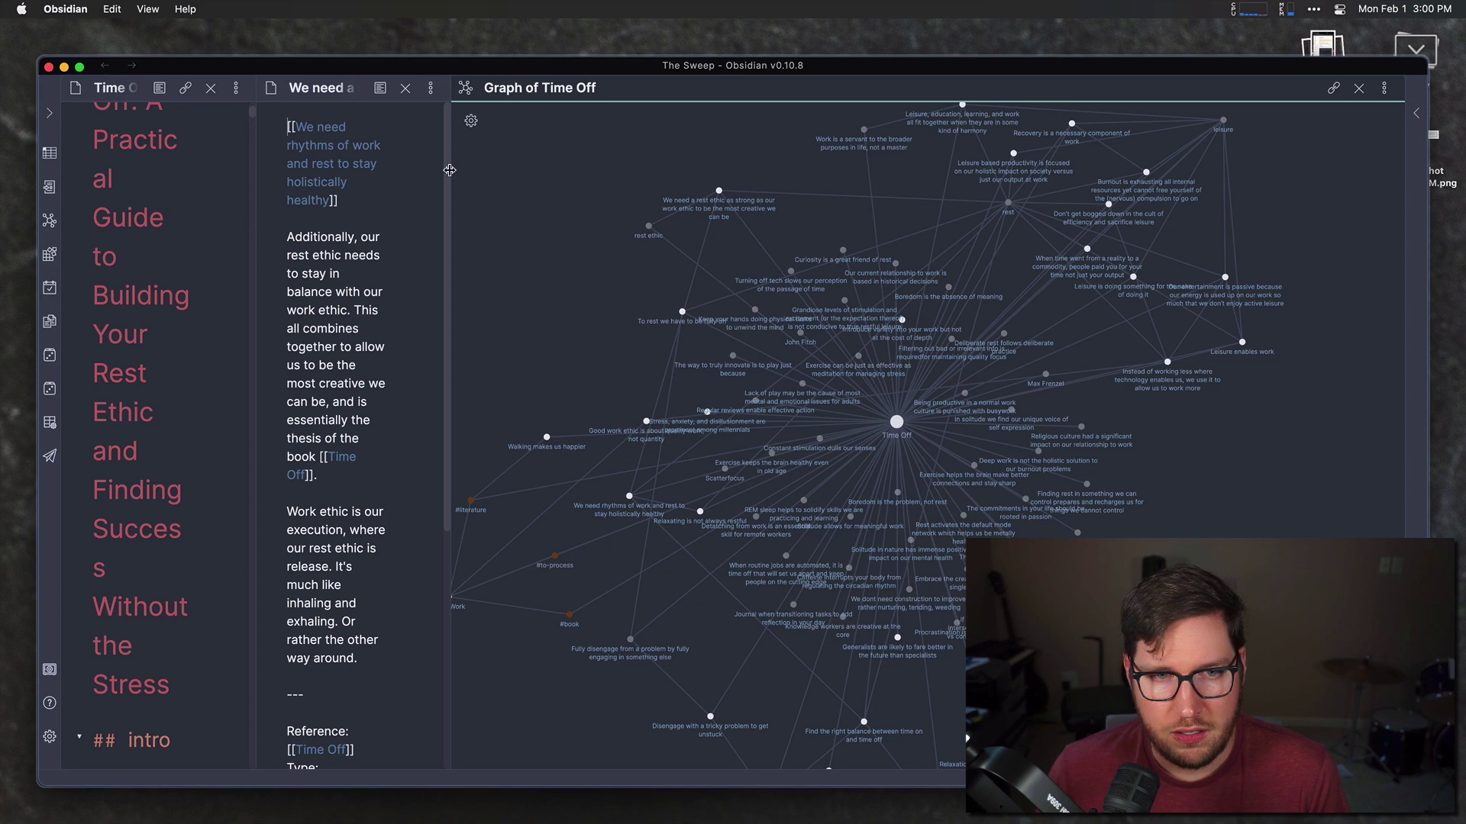
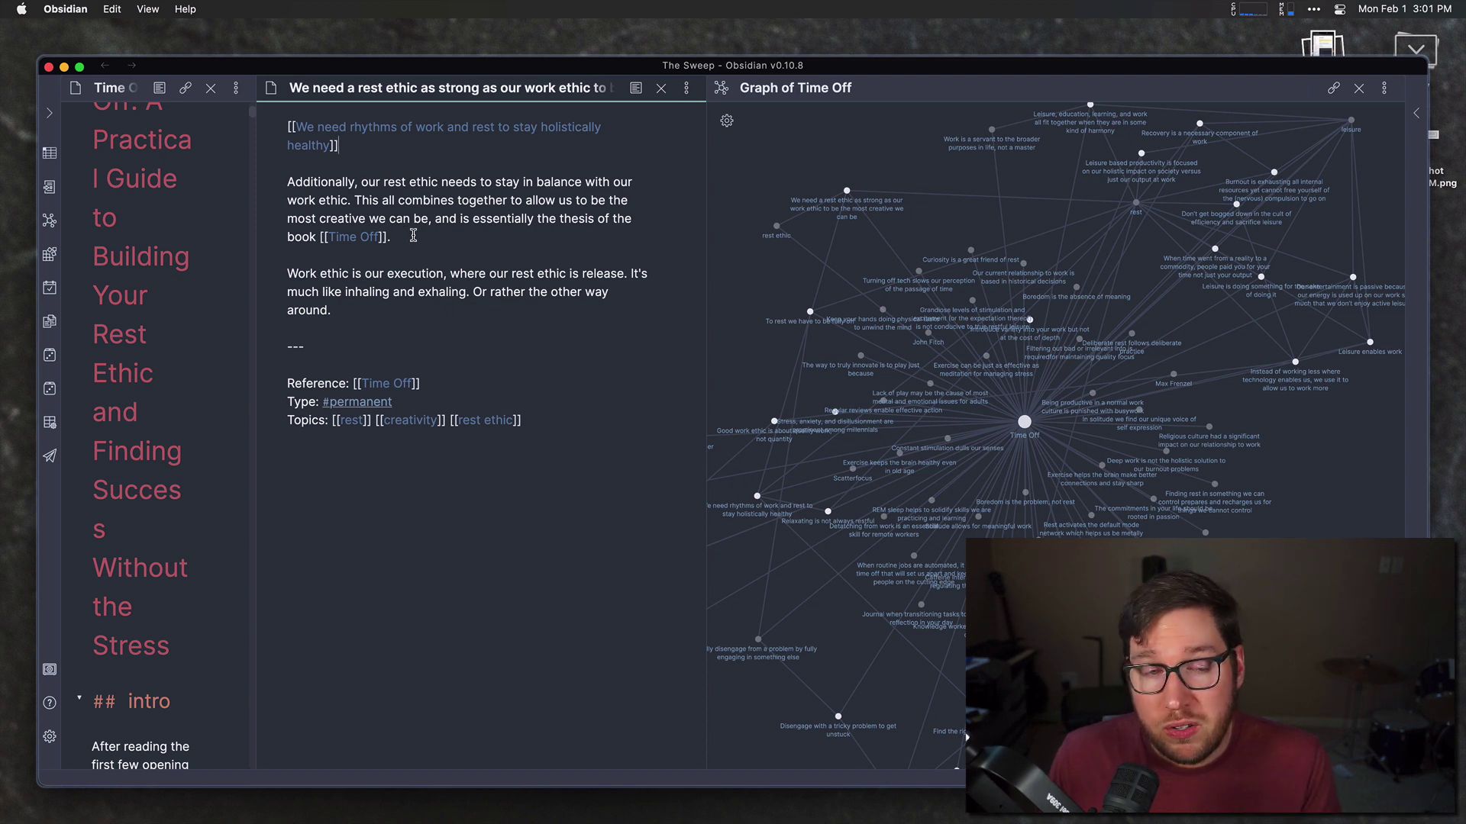
Switch to MindNode, examine the "Rest ethic benefits burnout" connection between the Ethic and Burnout ideas, and return to Obsidian.
left_click(366, 147)
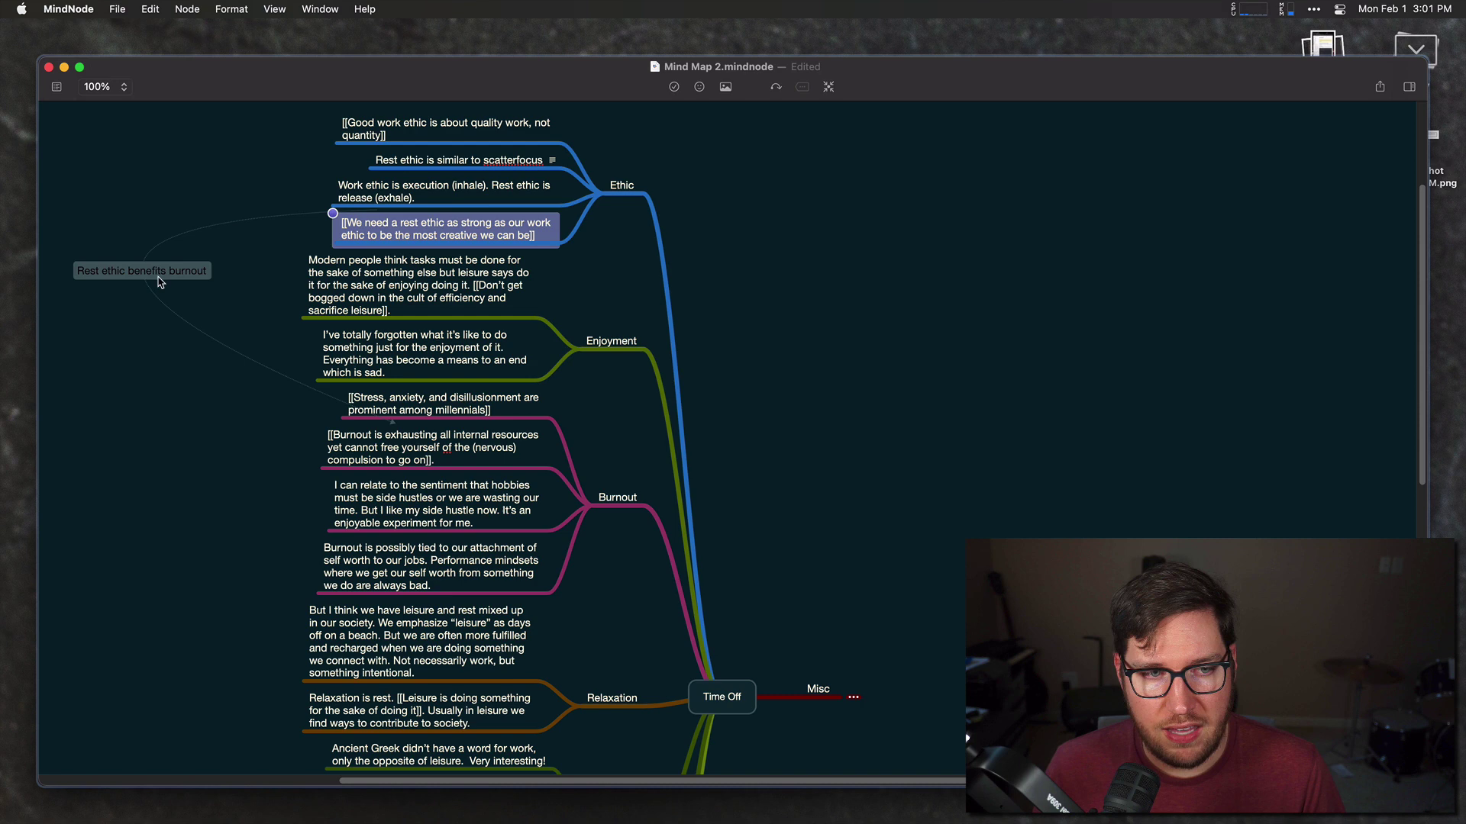
left_click(298, 217)
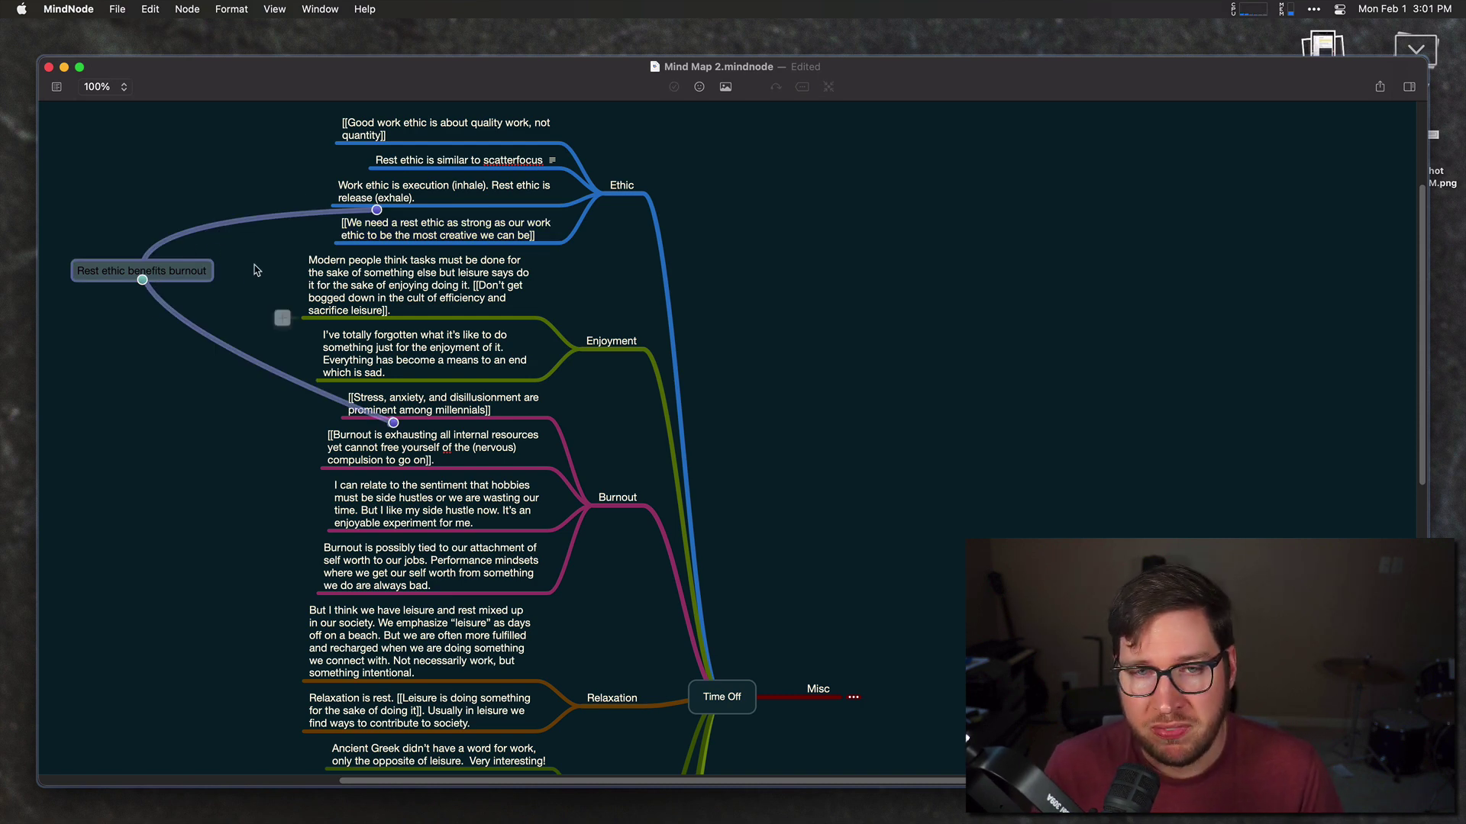
key("super+Tab")
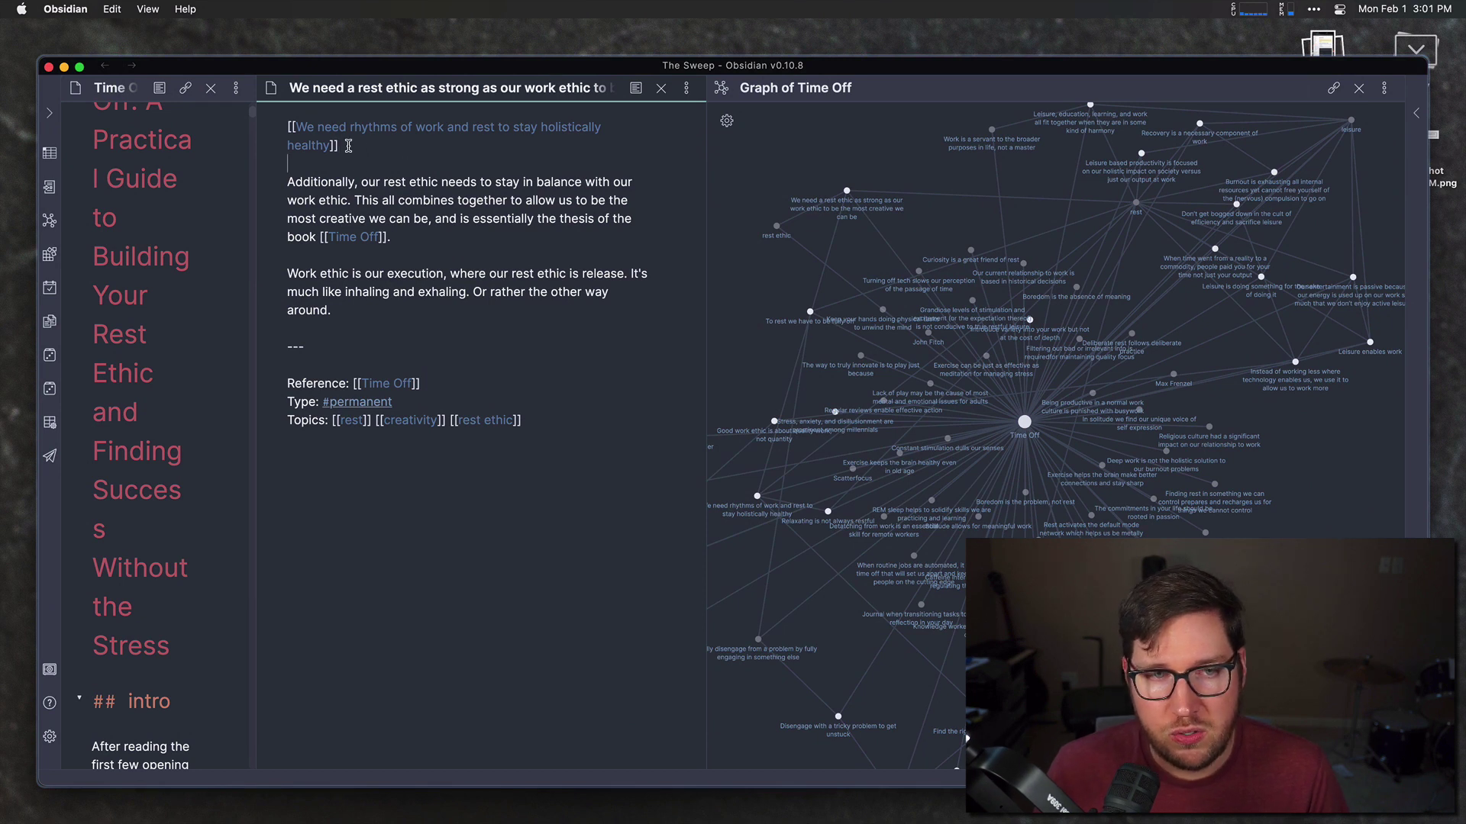
Read the linked note "We need rhythms of work and rest to stay holistically healthy", then return to the rest ethic note and close it.
left_click_drag(340, 145, 263, 132)
left_click(451, 149)
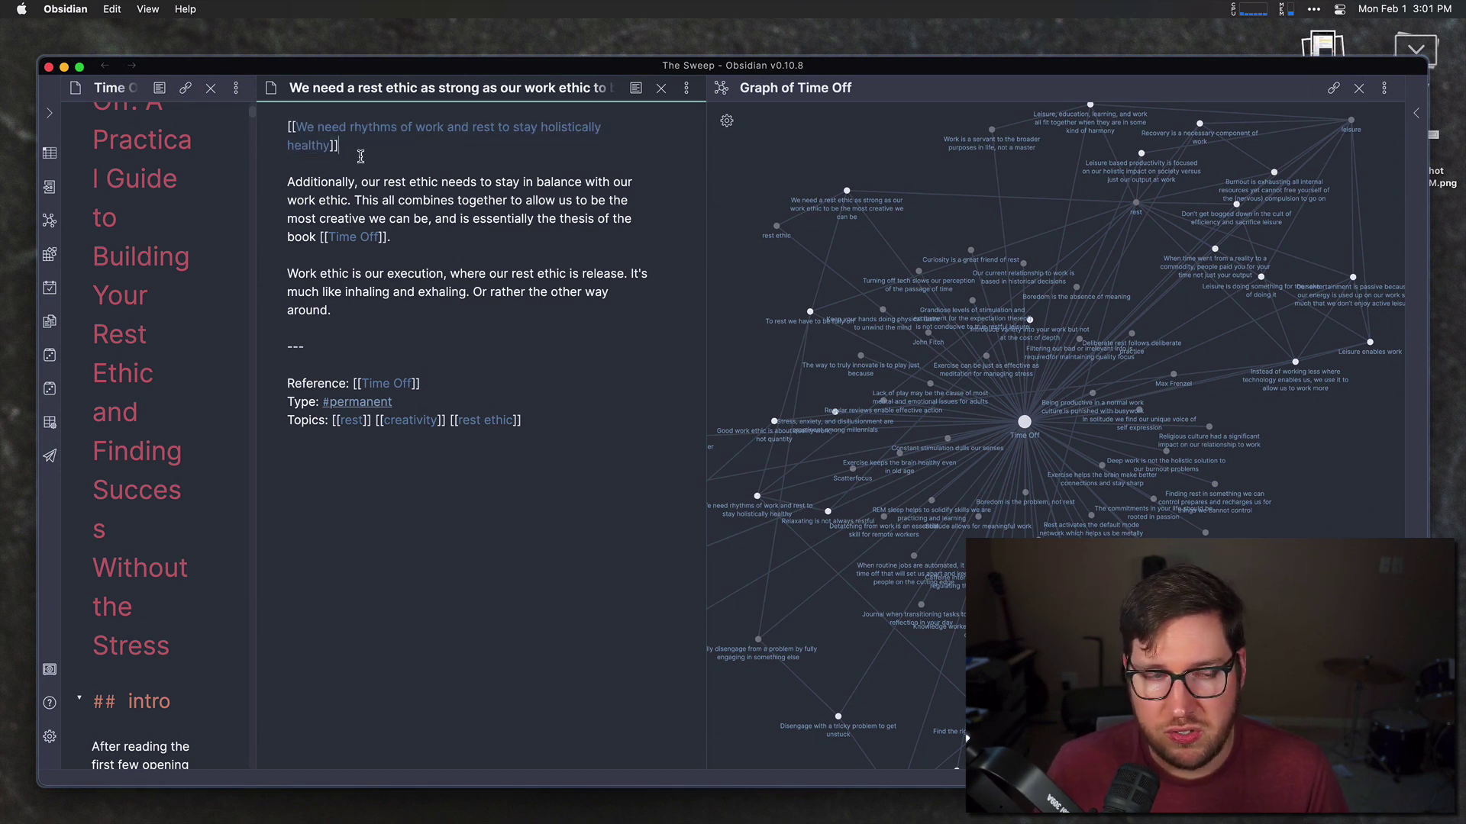
left_click(397, 129, "super")
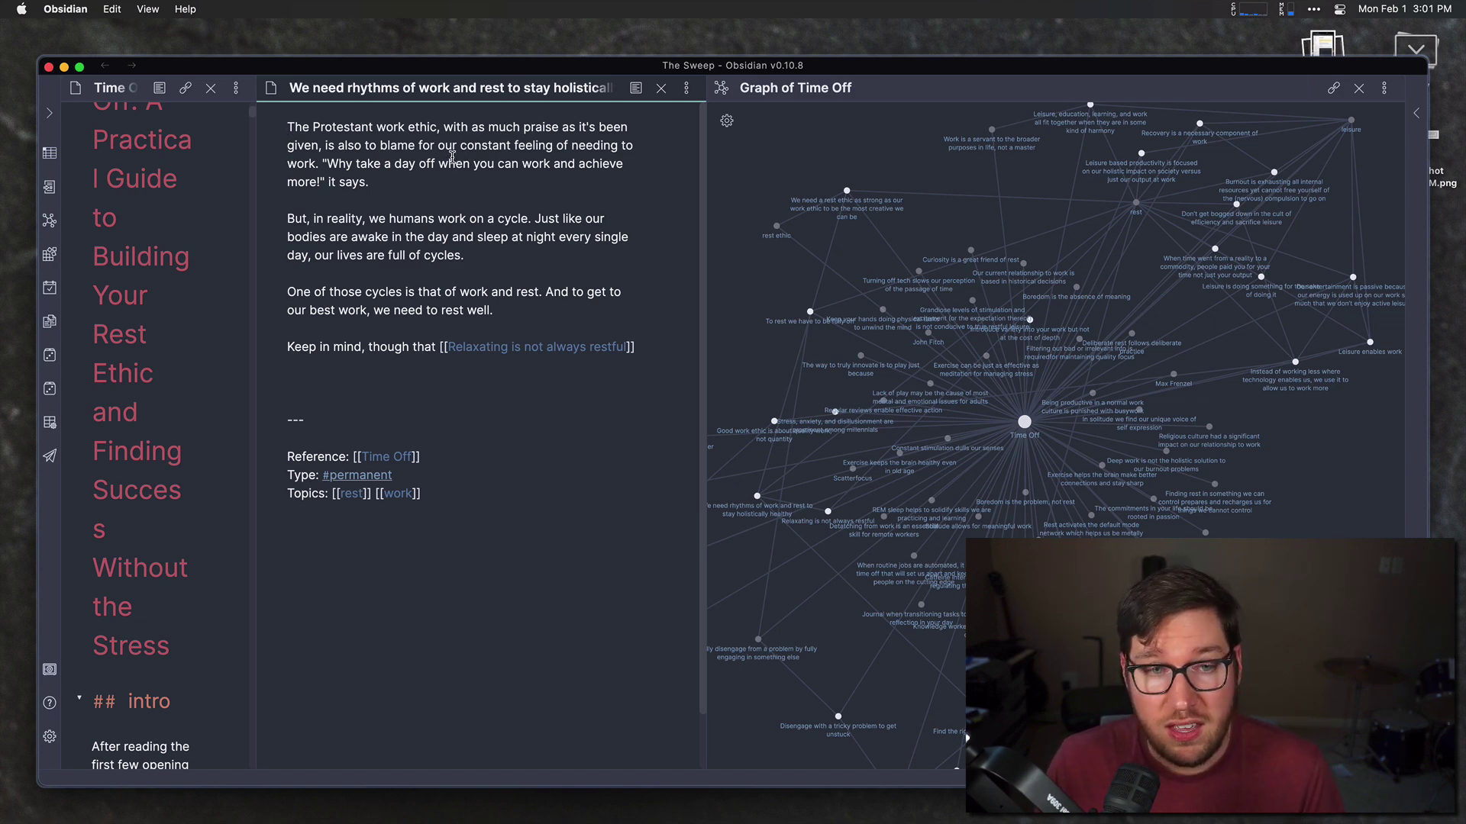
key("super+alt+Left")
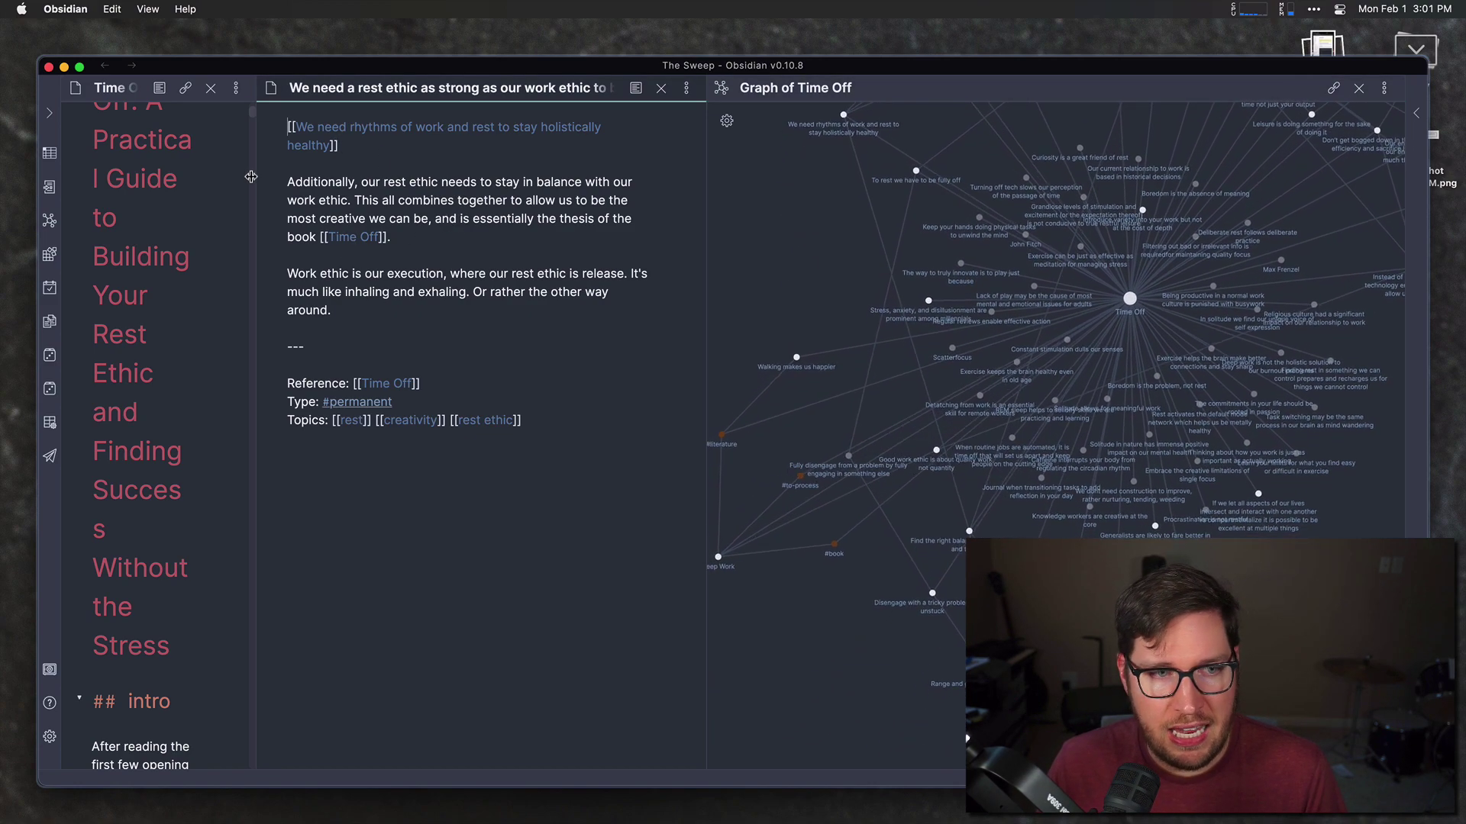
left_click(661, 88)
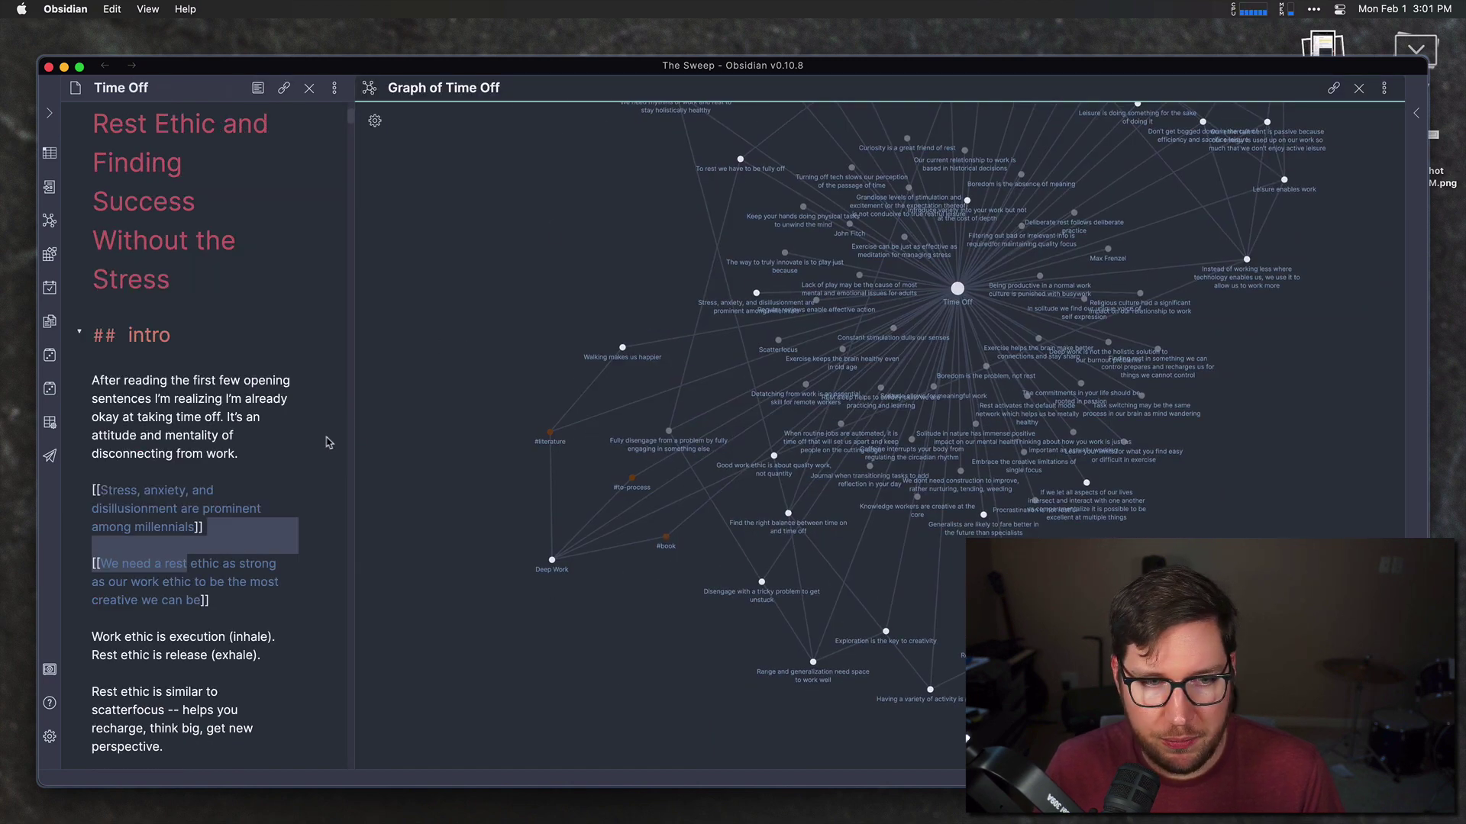
Open the linked note "Leisure is doing something for the sake of doing it" beside the Time Off note, widen it, and read it.
scroll(287, 425, "down", 15)
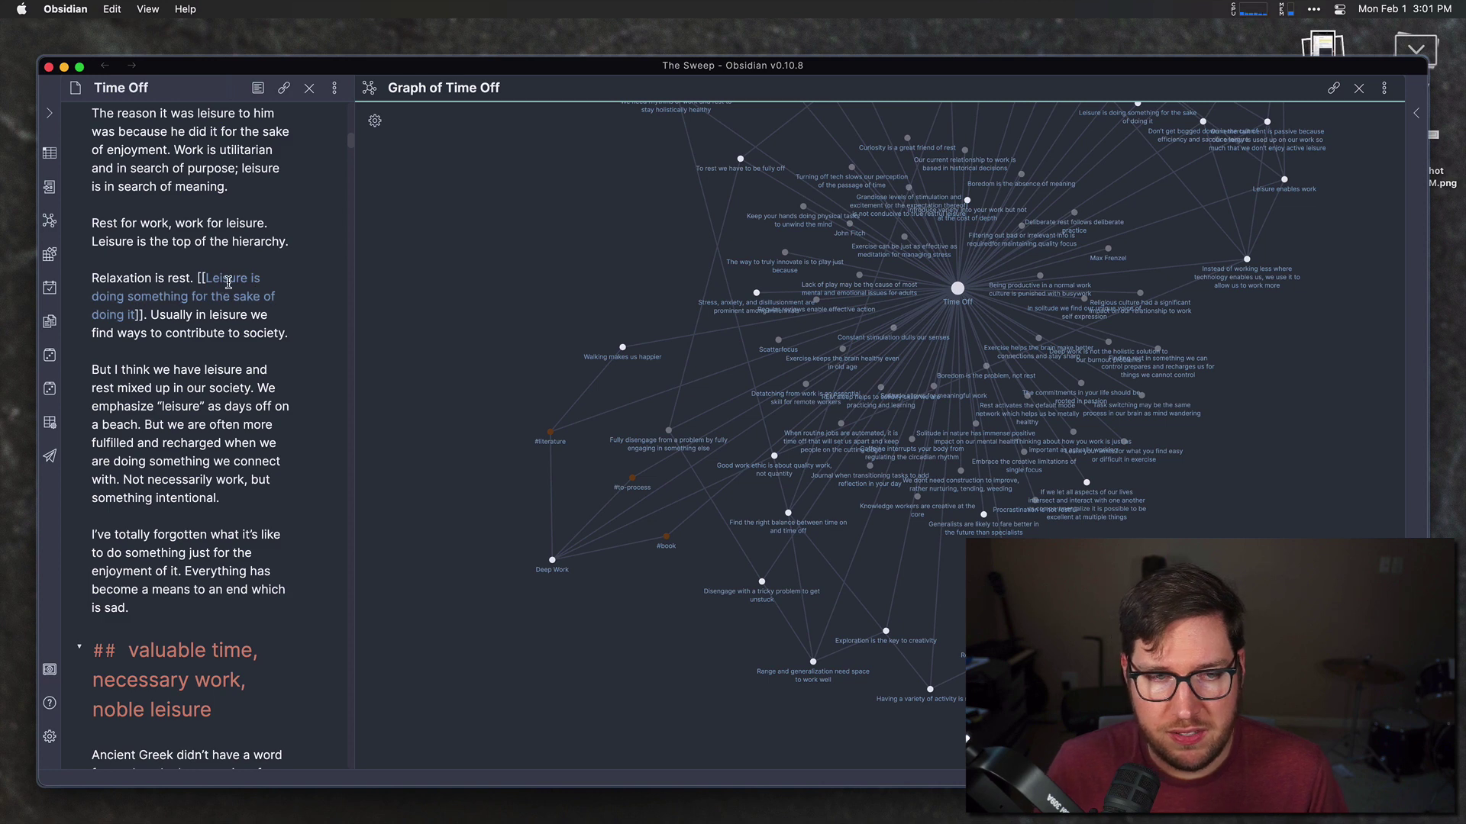
left_click(228, 277, "super")
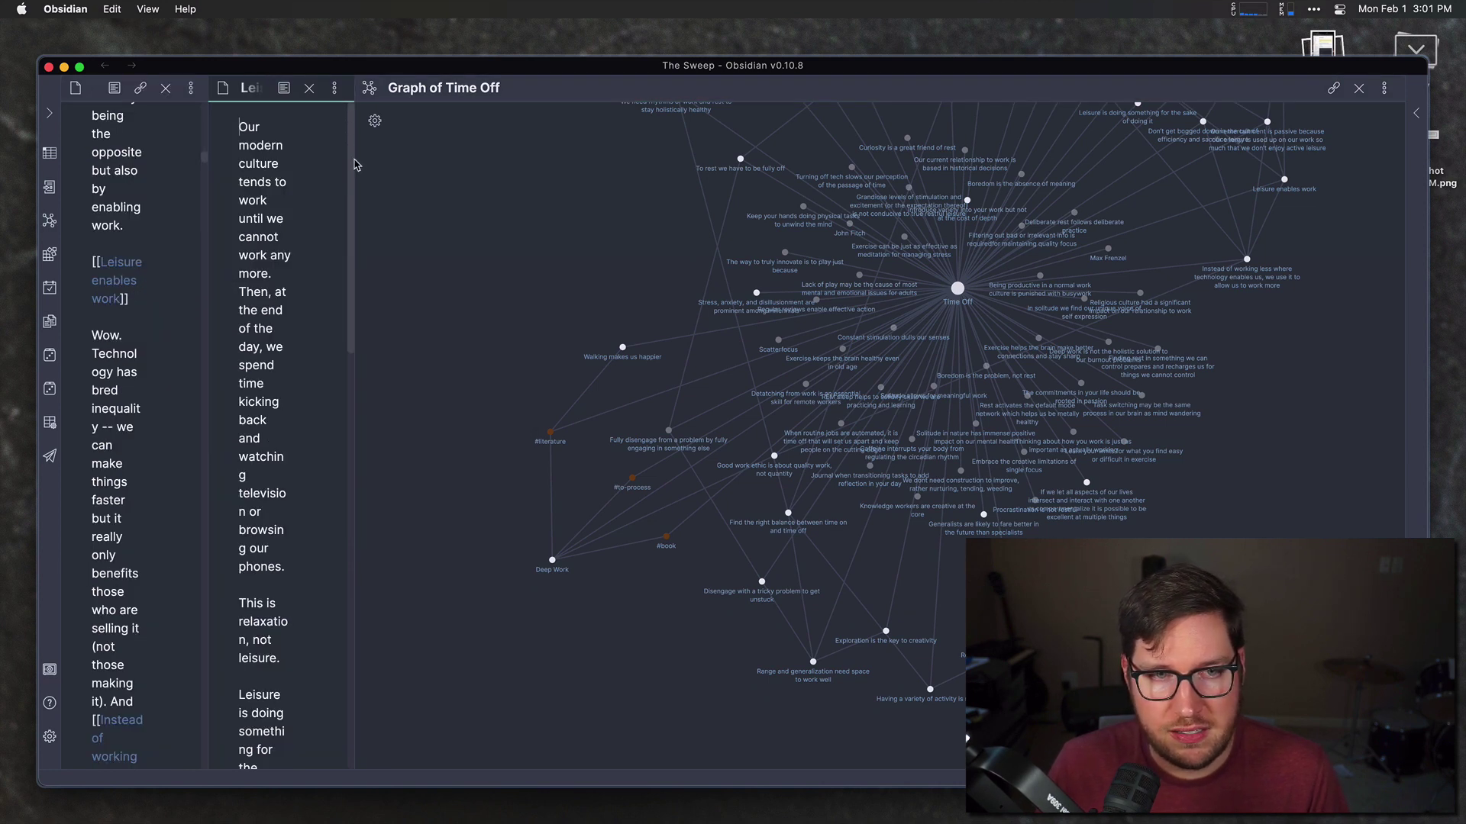
left_click_drag(354, 164, 603, 168)
left_click(421, 189)
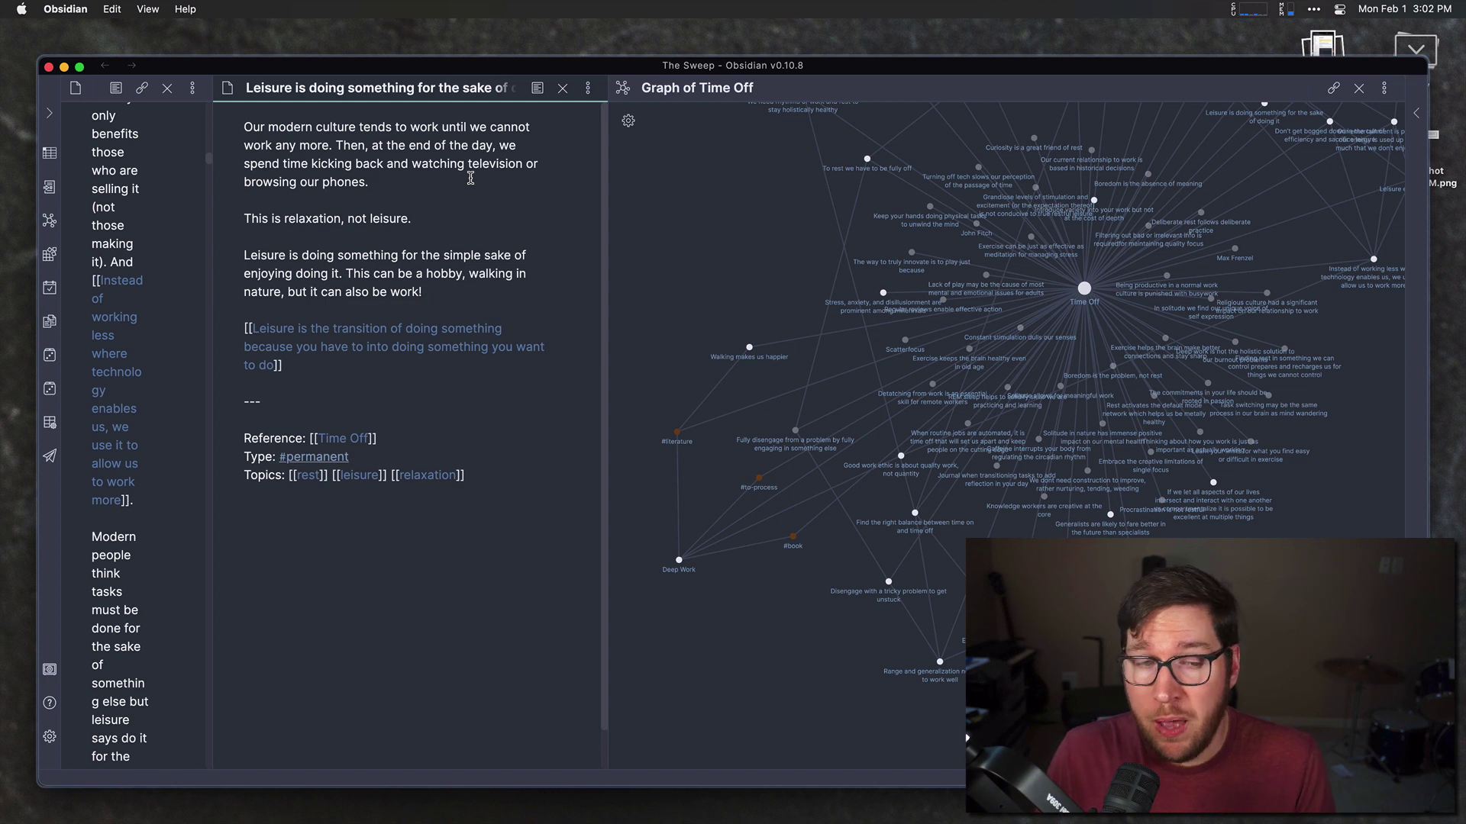
left_click_drag(245, 122, 473, 273)
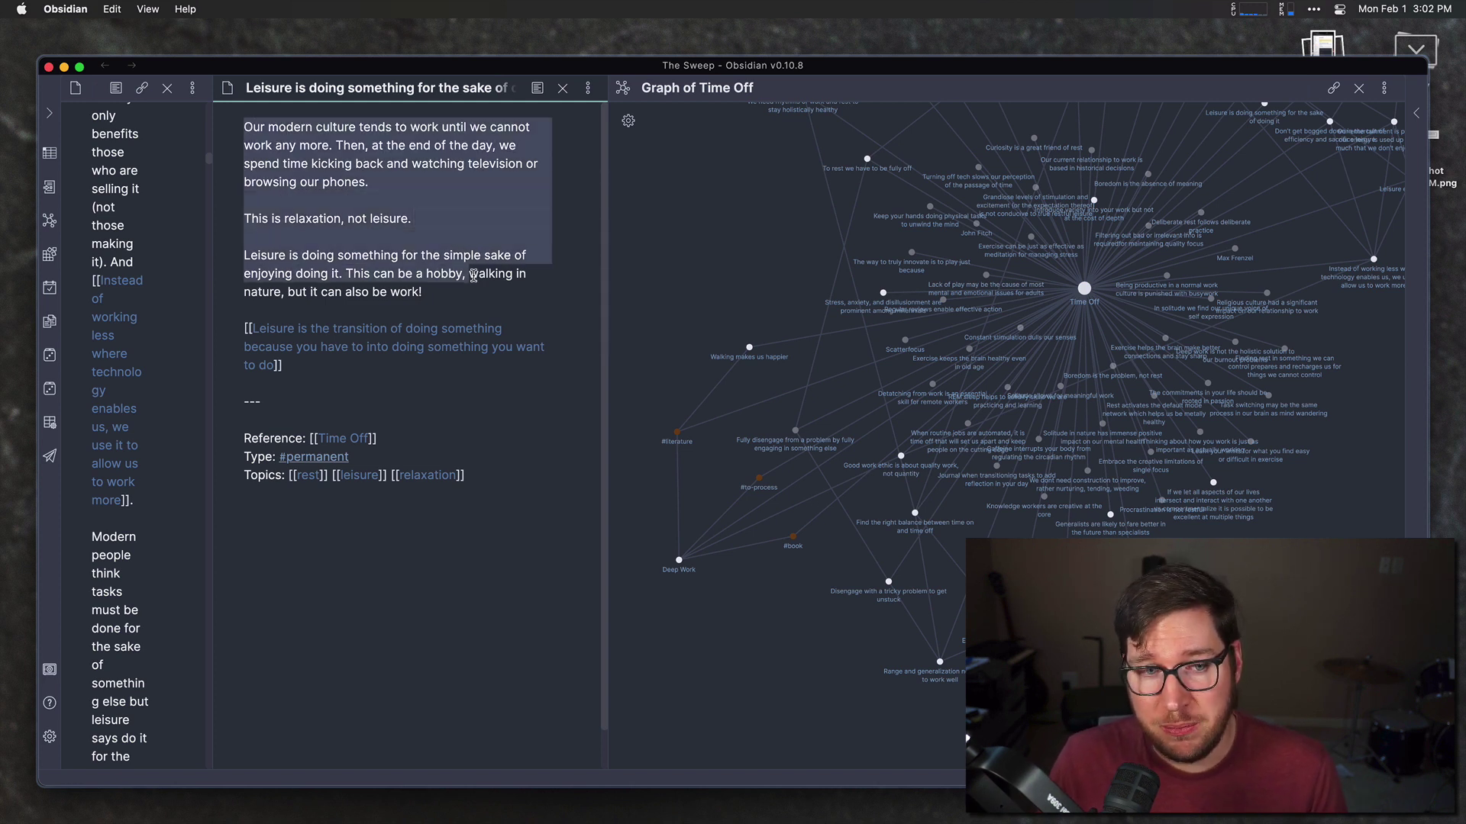
left_click(473, 286)
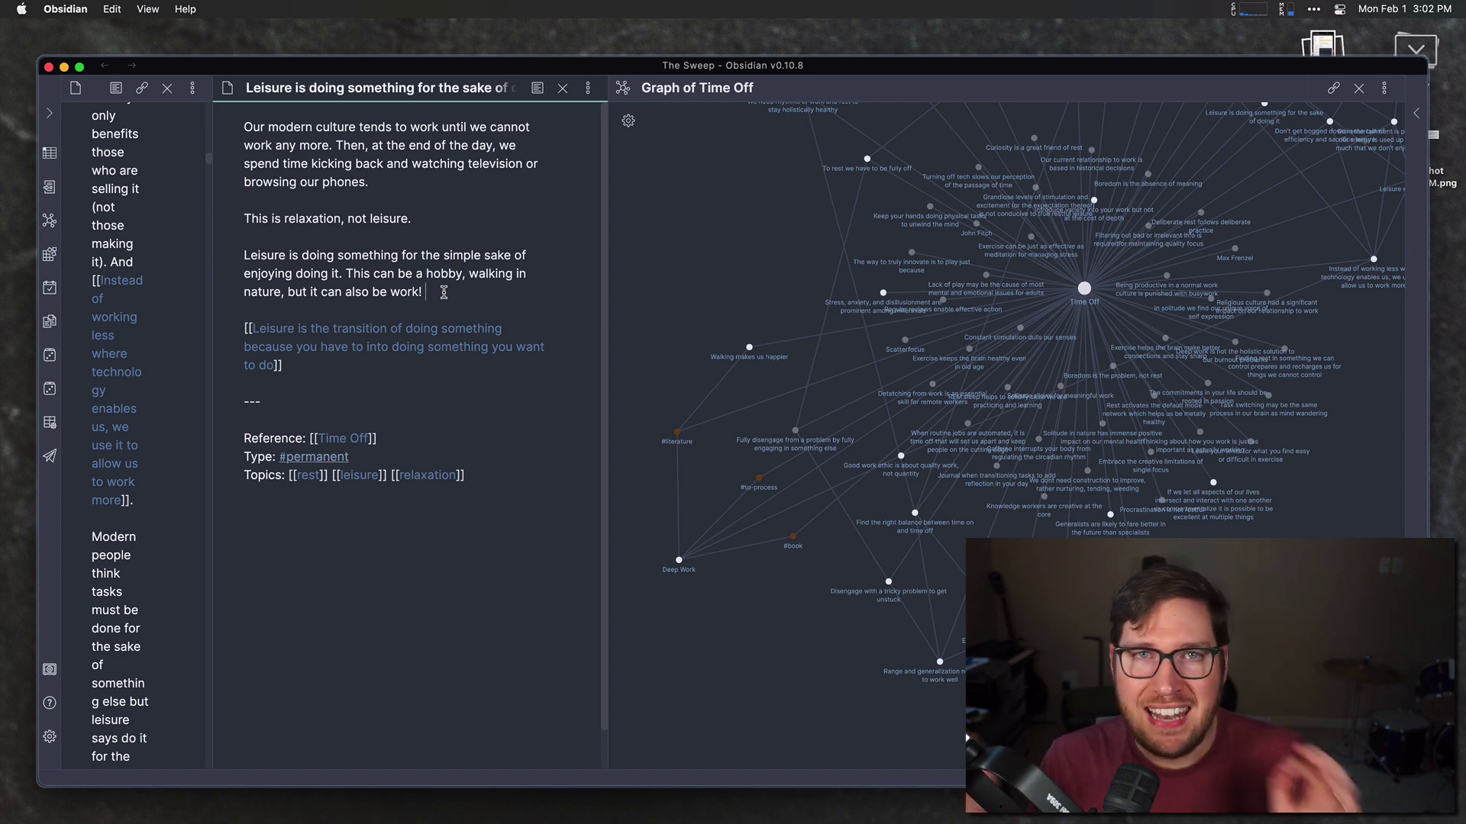
triple_click(297, 366)
left_click(325, 299)
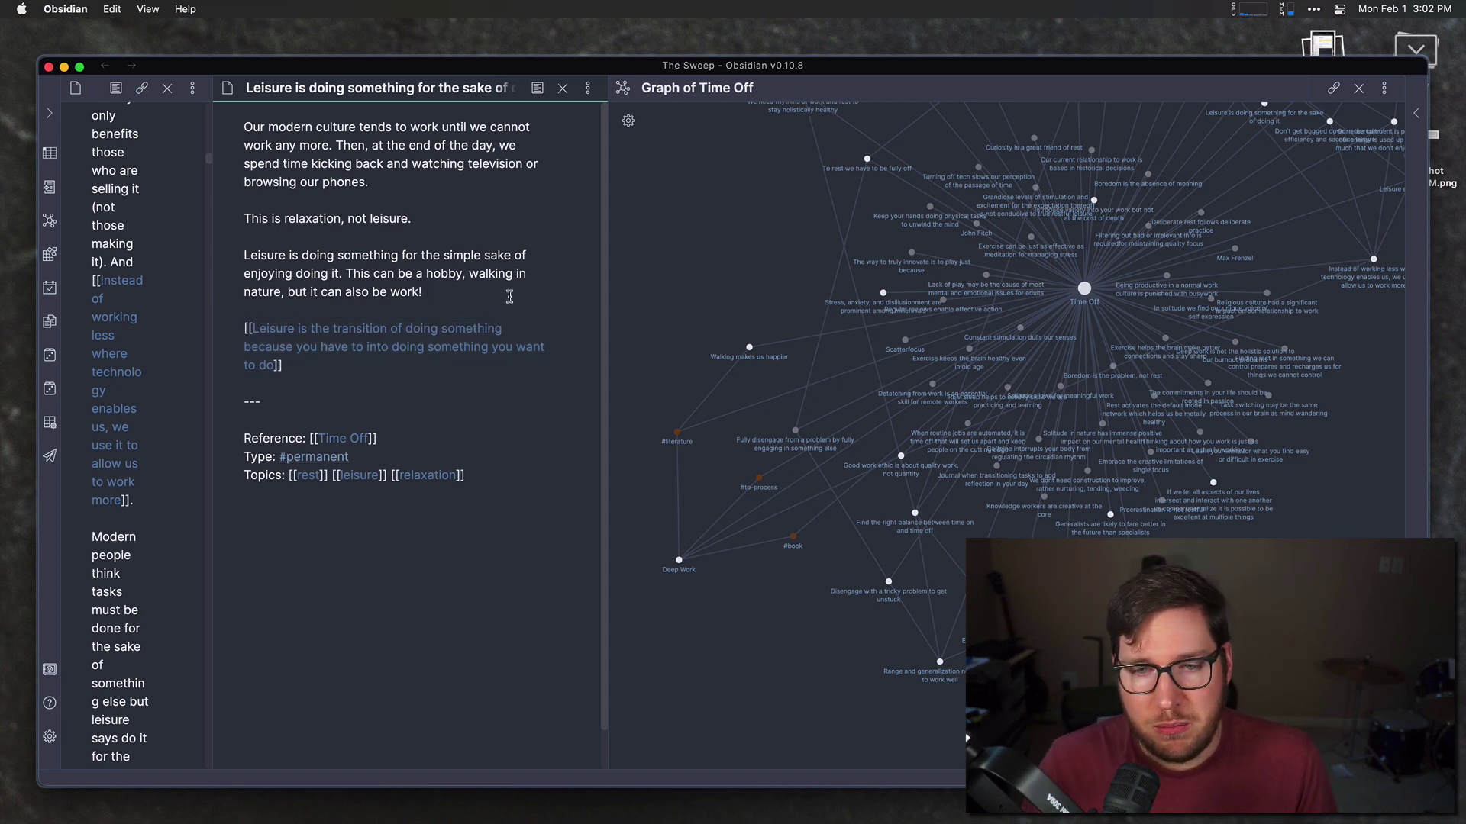
Increase the depth of the Time Off graph and close the graph settings.
left_click_drag(1260, 239, 1206, 295)
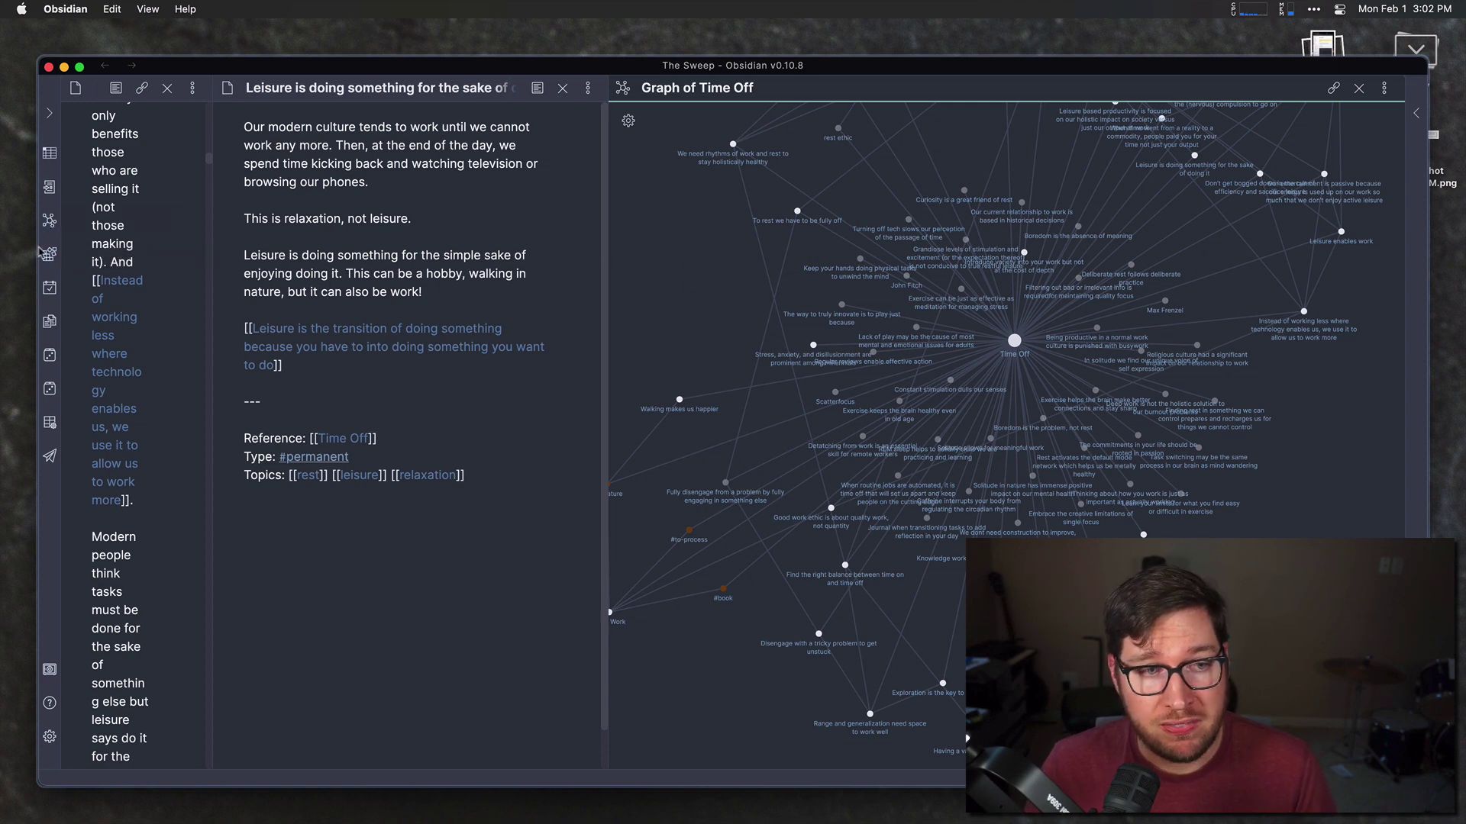
left_click(627, 123)
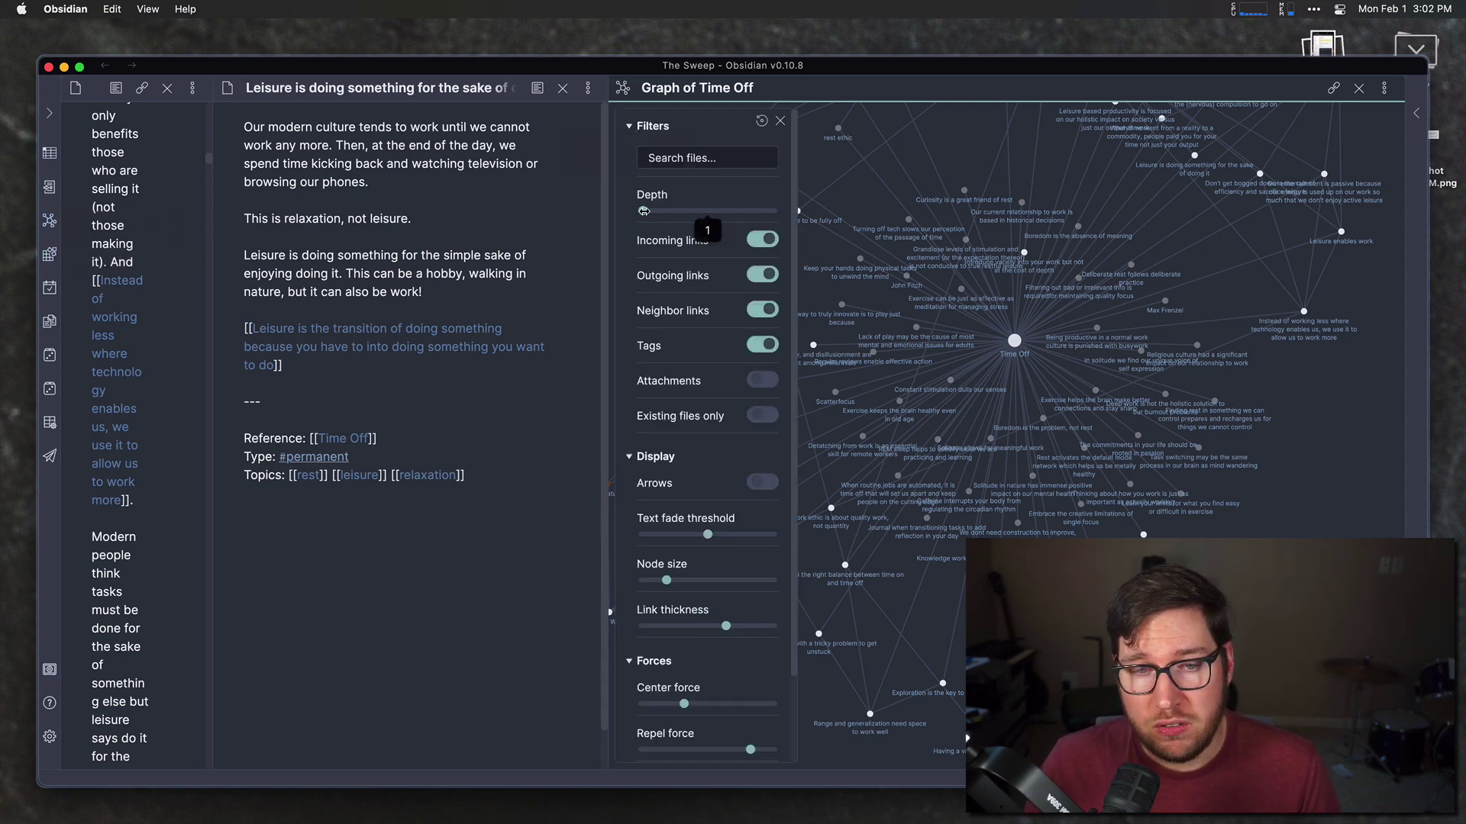
left_click(780, 119)
Close the leisure and Time Off notes and examine the expanded graph, including the links of the scatterfocus node.
left_click(563, 88)
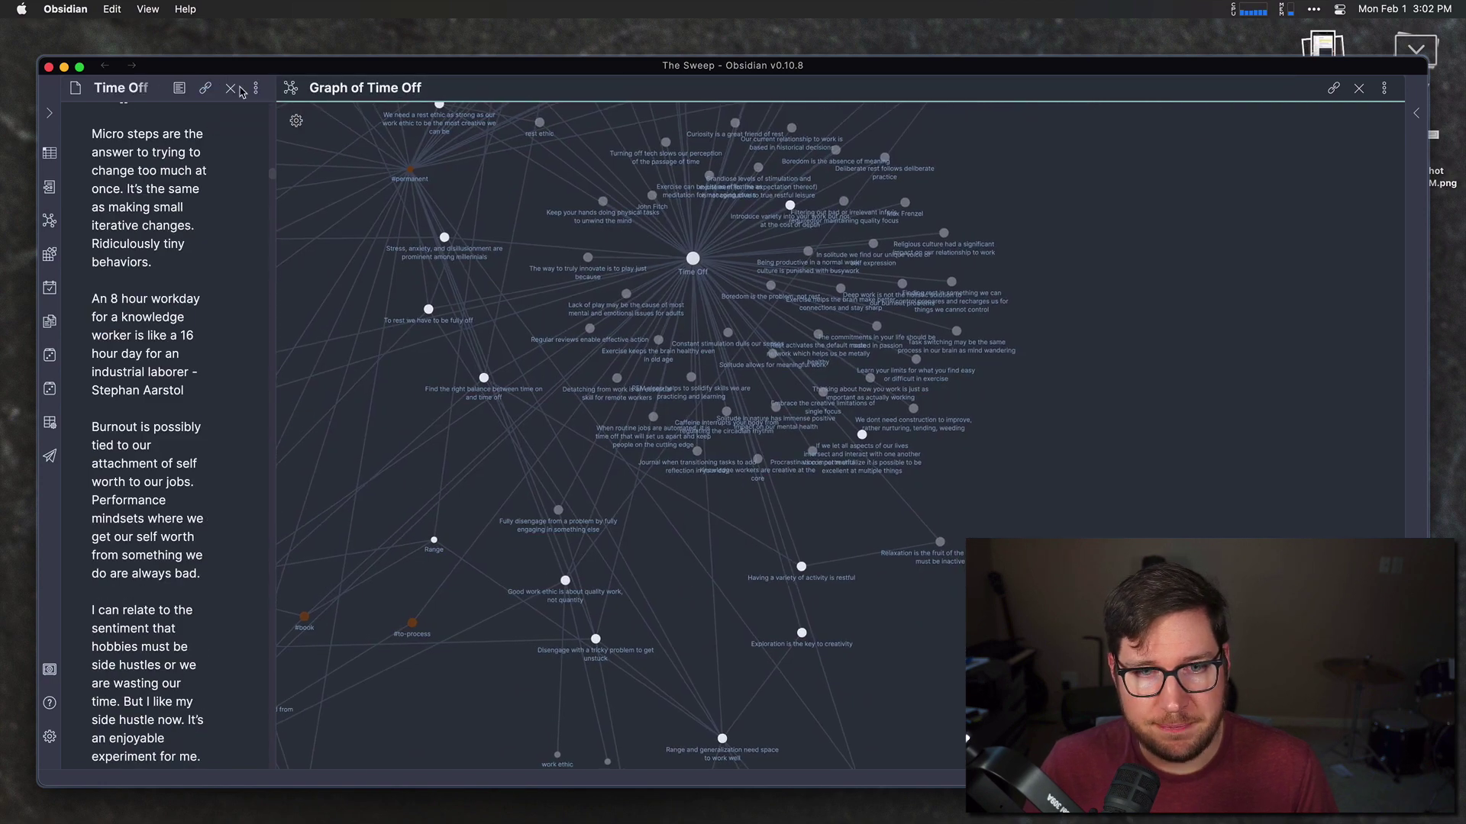
left_click(230, 89)
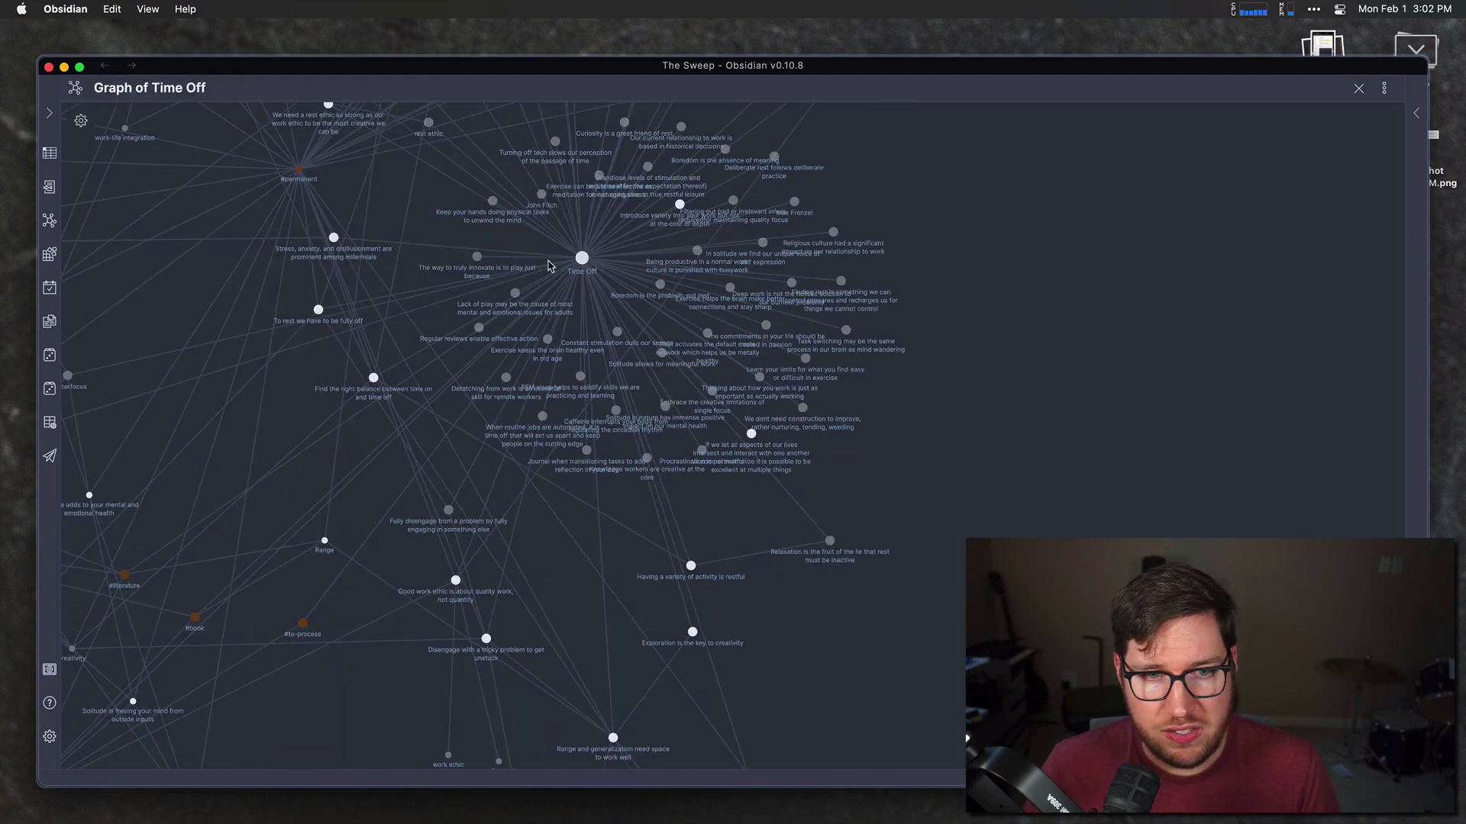
scroll(467, 328, "down", 10)
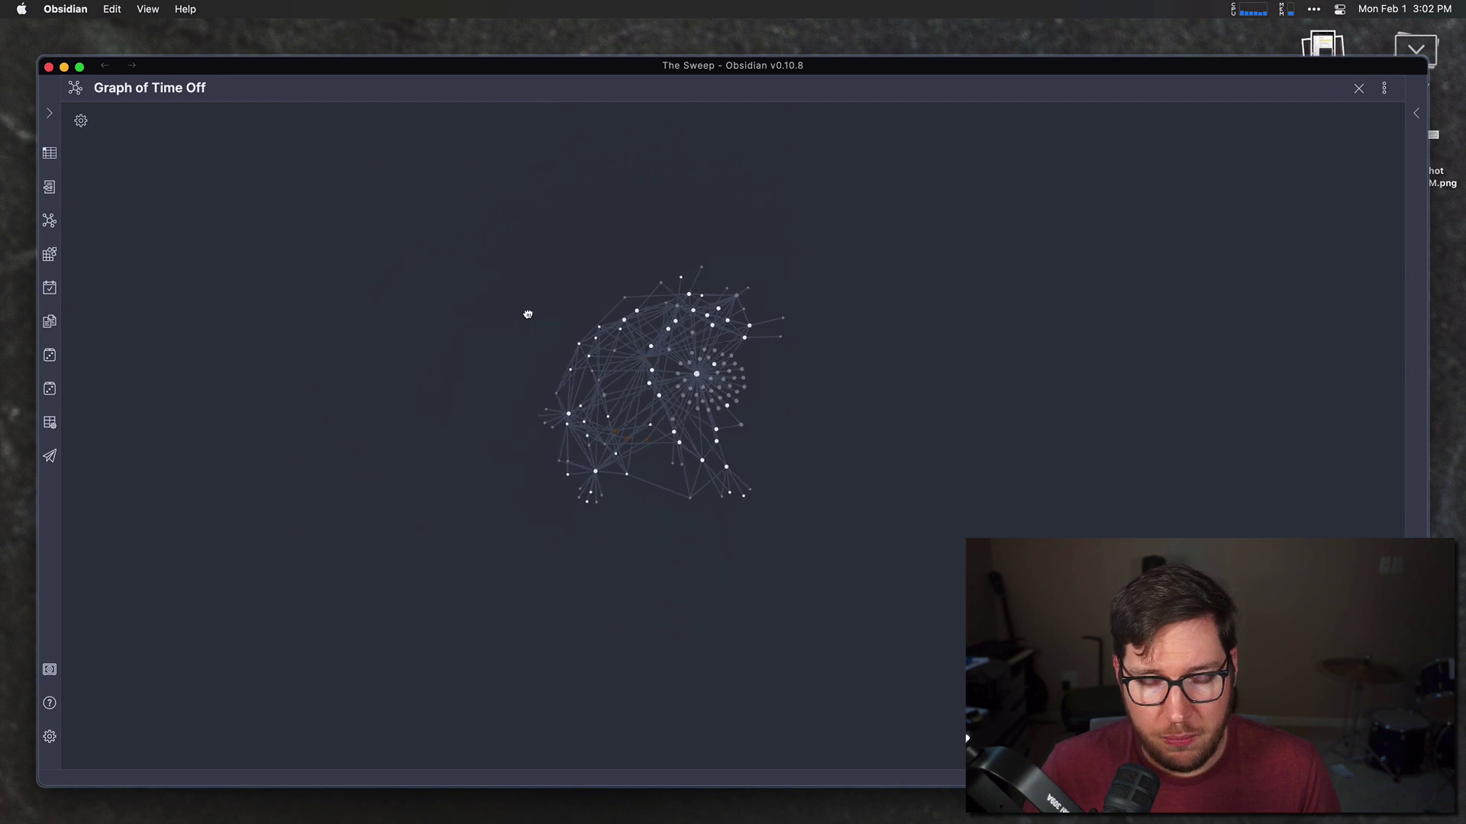
scroll(663, 377, "up", 10)
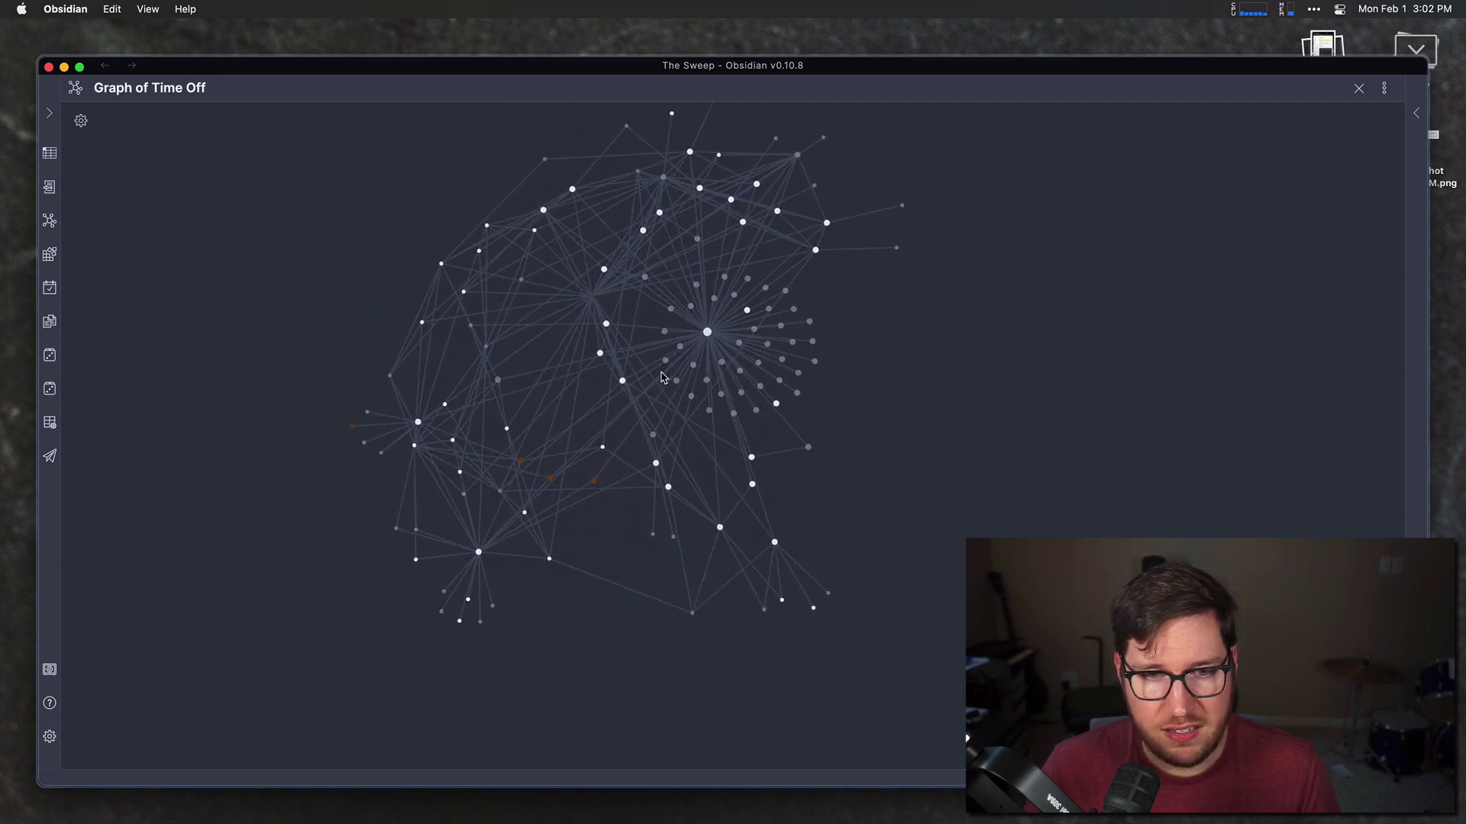
scroll(662, 377, "up", 6)
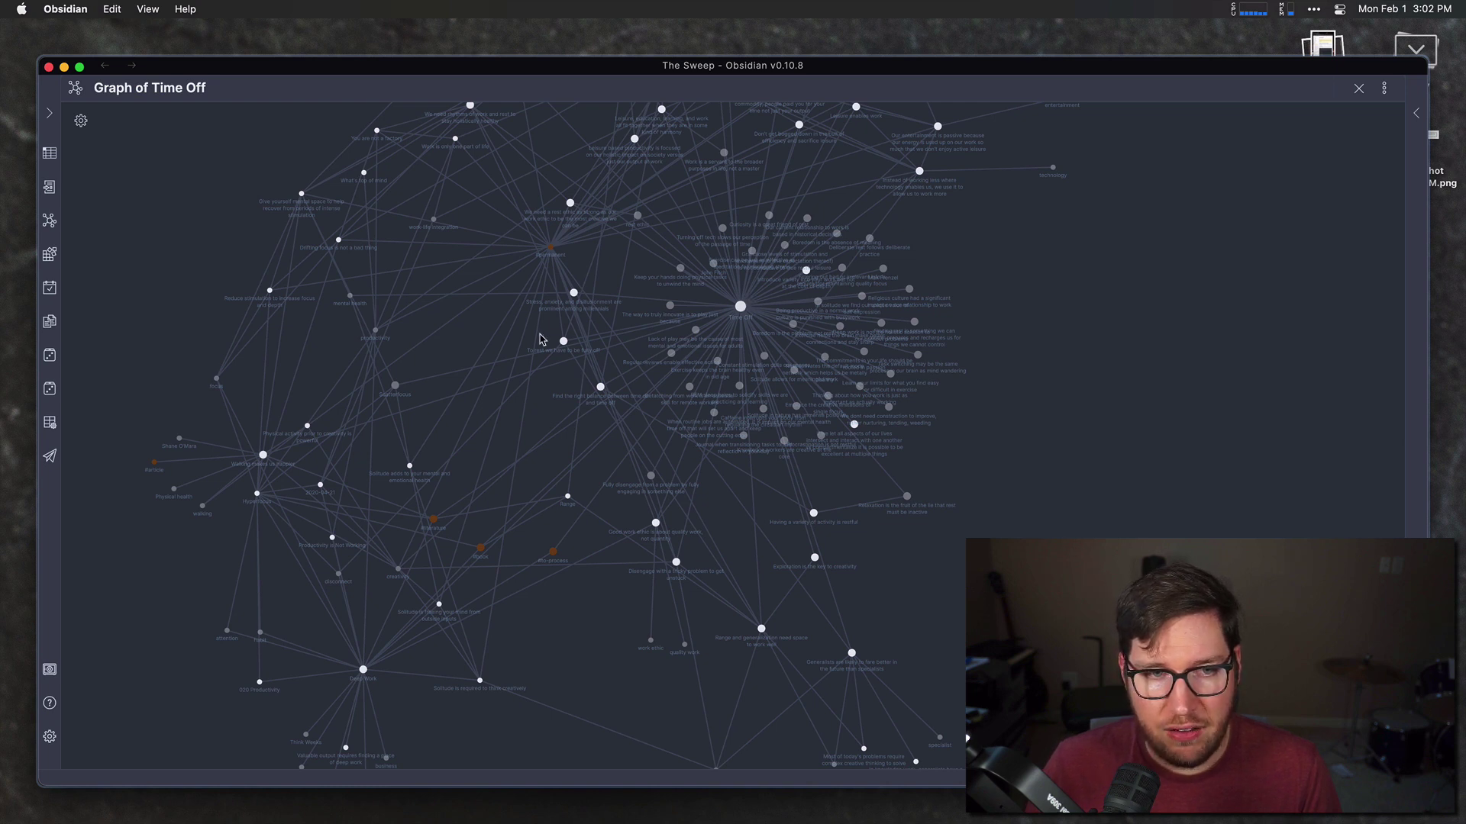
left_click_drag(1003, 305, 974, 428)
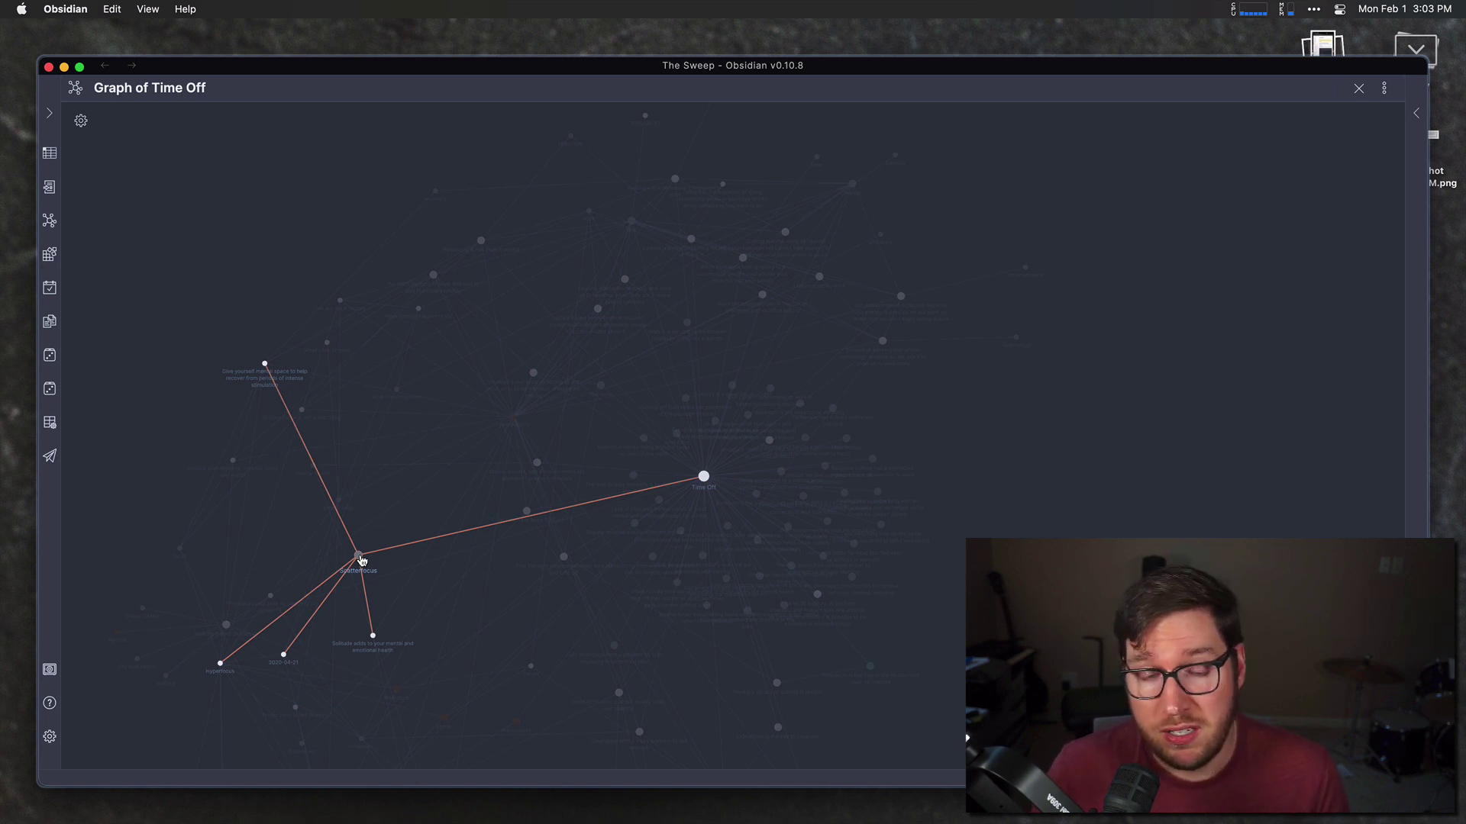
scroll(1043, 506, "down", 5)
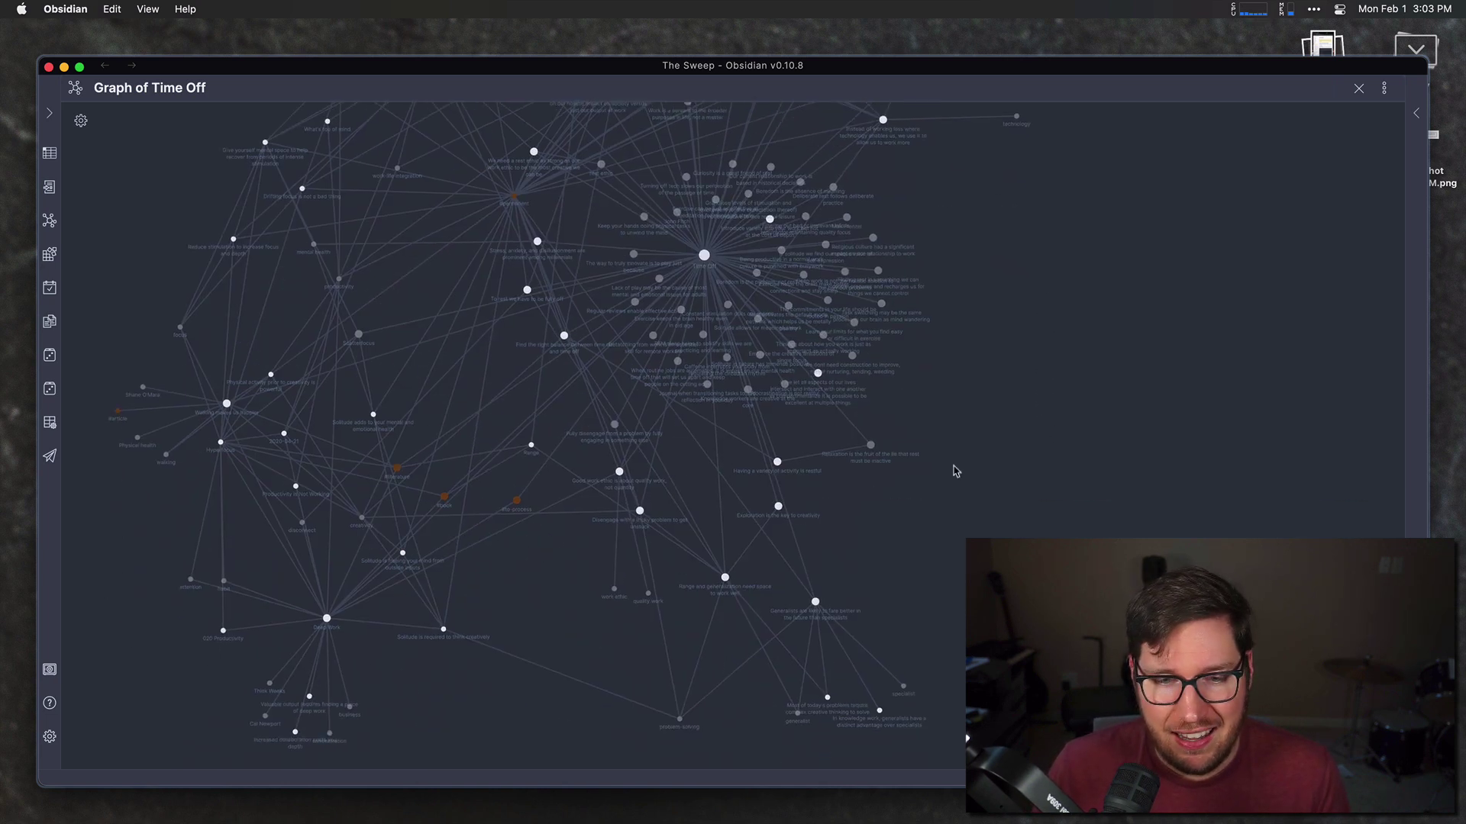